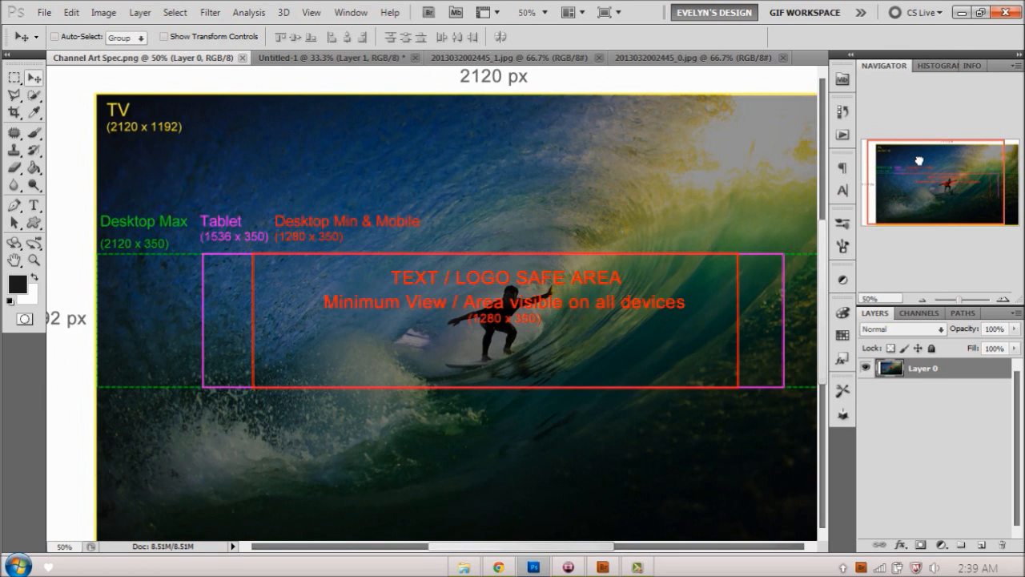
Examine the TV, desktop, tablet and mobile areas in Channel Art Spec.png, and check the current banner on the YouTube channel page in Chrome.
{"action": "left_click_drag", "start_coordinate": [918, 160], "coordinate": [870, 164]}
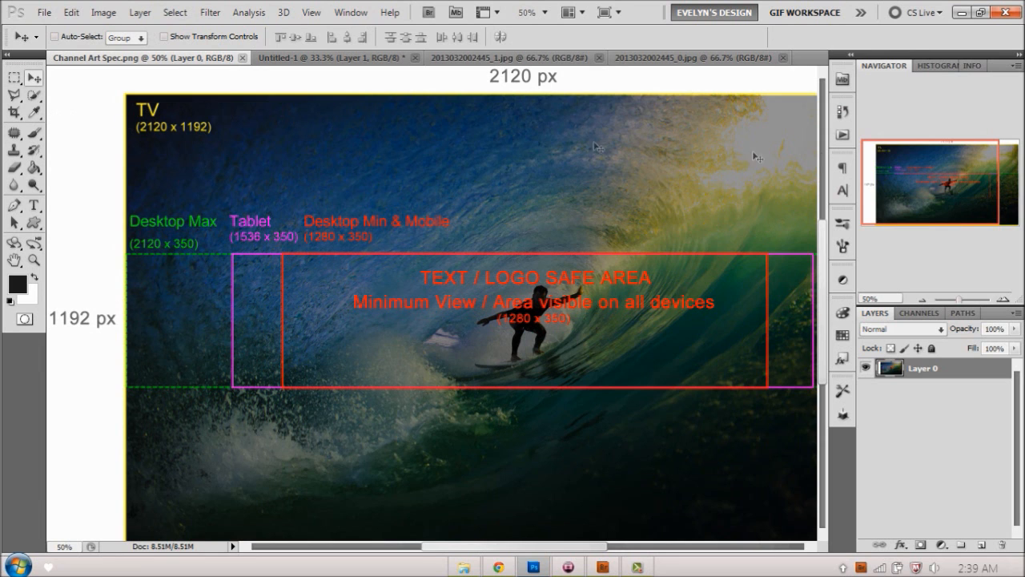
{"action": "left_click_drag", "start_coordinate": [923, 165], "coordinate": [983, 176]}
{"action": "left_click_drag", "start_coordinate": [953, 207], "coordinate": [934, 207]}
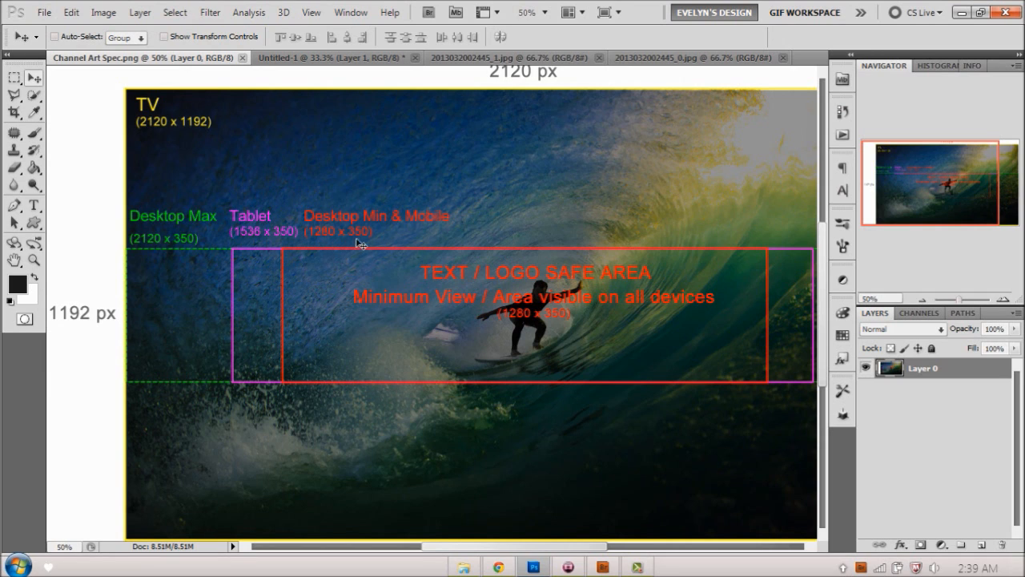
{"action": "mouse_move", "coordinate": [957, 176]}
{"action": "left_mouse_down"}
{"action": "mouse_move", "coordinate": [980, 177]}
{"action": "mouse_move", "coordinate": [958, 180]}
{"action": "mouse_move", "coordinate": [967, 185]}
{"action": "left_mouse_up"}
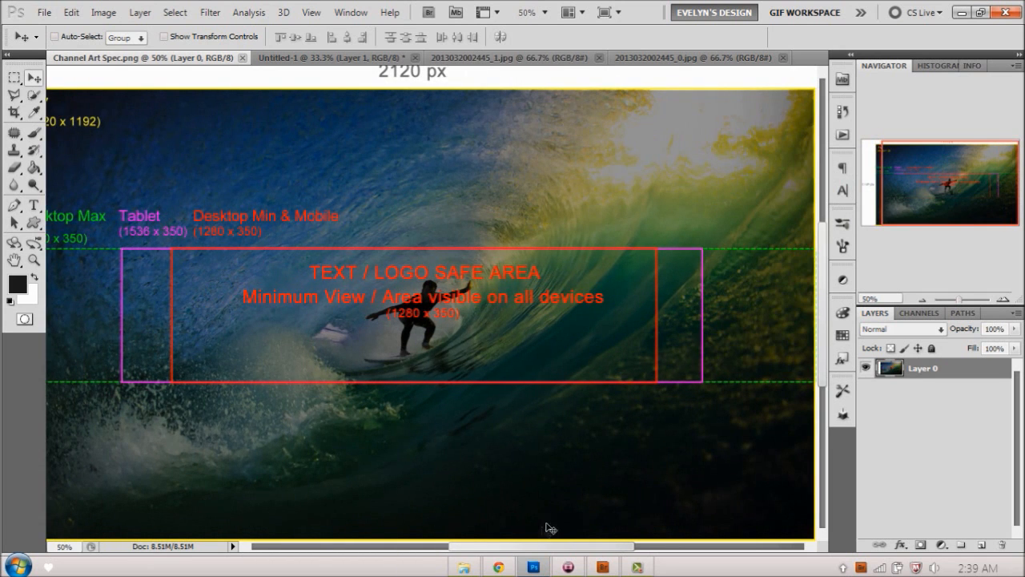
{"action": "left_click", "coordinate": [498, 567]}
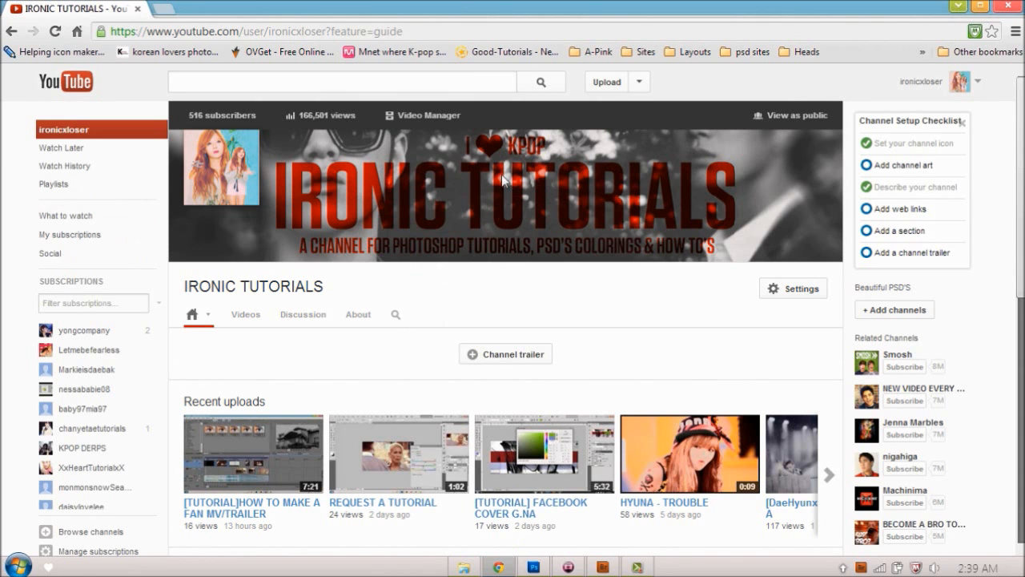
{"action": "left_click", "coordinate": [498, 567]}
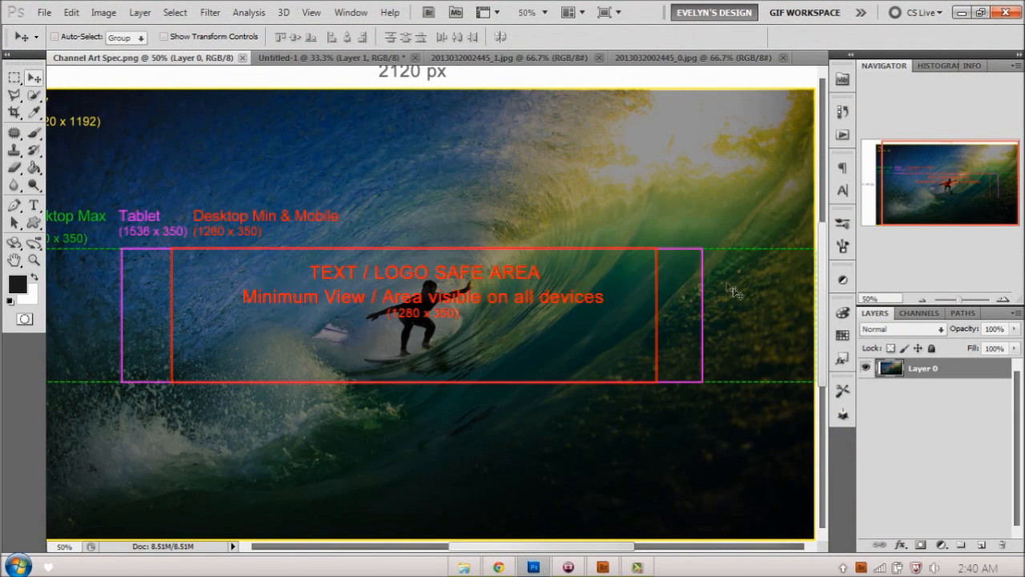
Show Layer 1 in Untitled-1 and compare its black rectangle with the text and logo safe area in Channel Art Spec.png.
{"action": "left_click", "coordinate": [384, 61]}
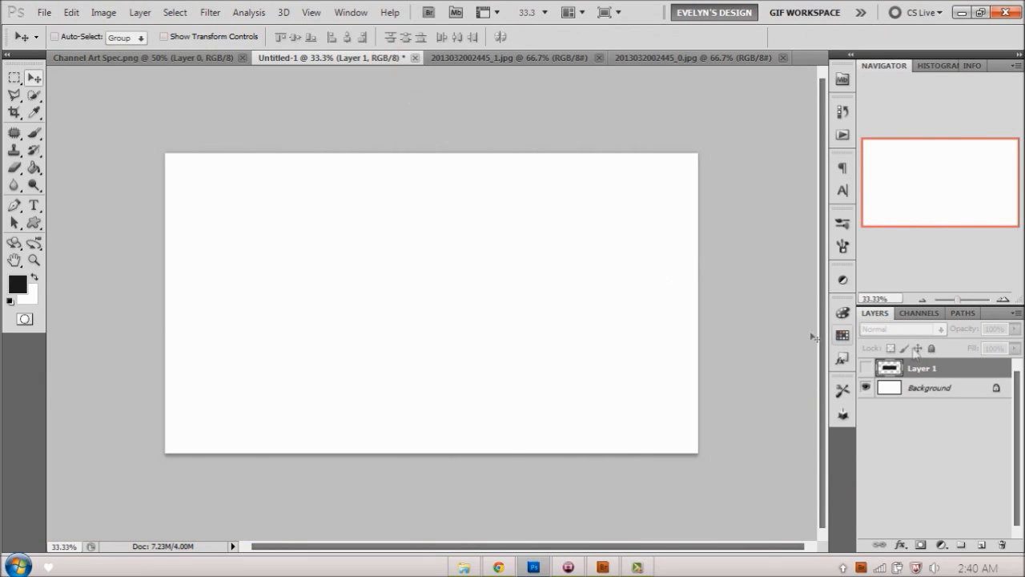
{"action": "left_click", "coordinate": [865, 369]}
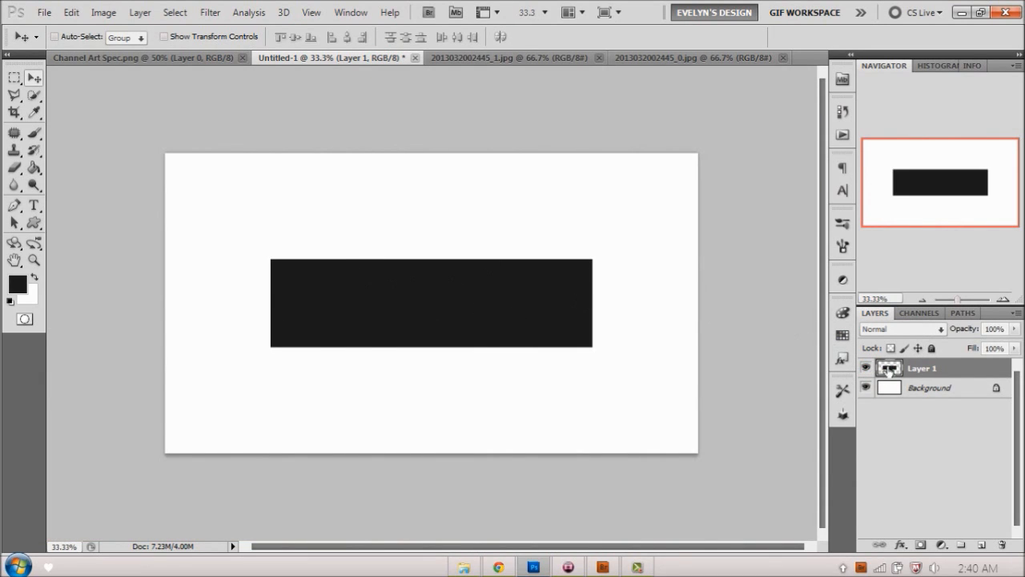
{"action": "left_click", "coordinate": [113, 57]}
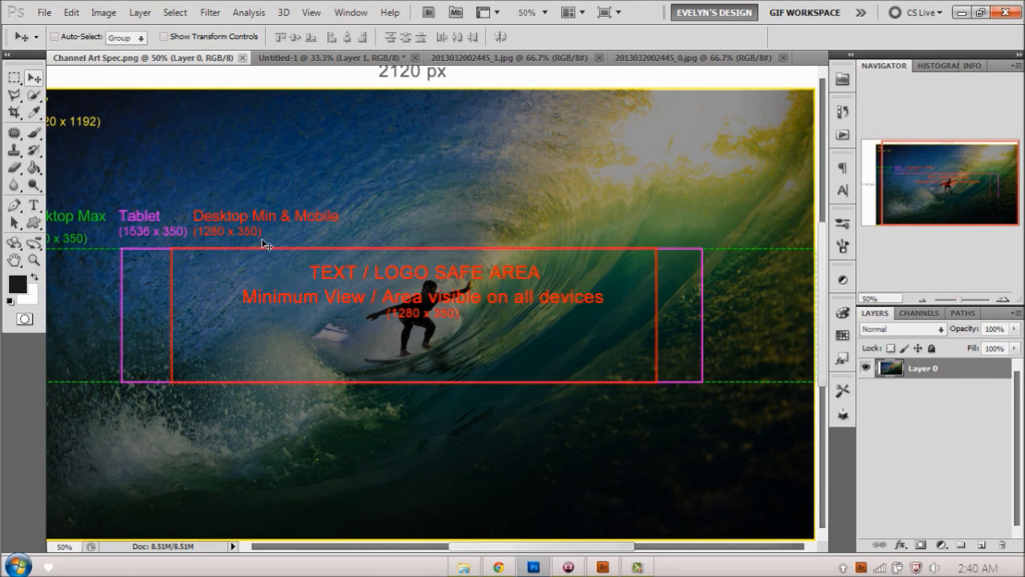
{"action": "left_click", "coordinate": [332, 58]}
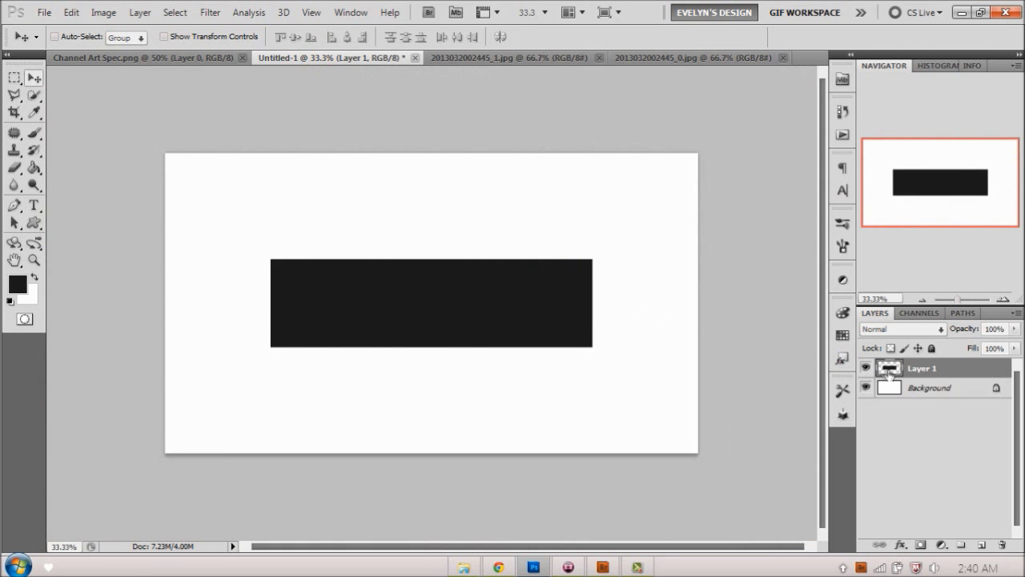
Create a new white RGB document of 1280 × 350 pixels at 350 pixels/inch.
{"action": "left_click", "coordinate": [56, 11]}
{"action": "left_click", "coordinate": [55, 30]}
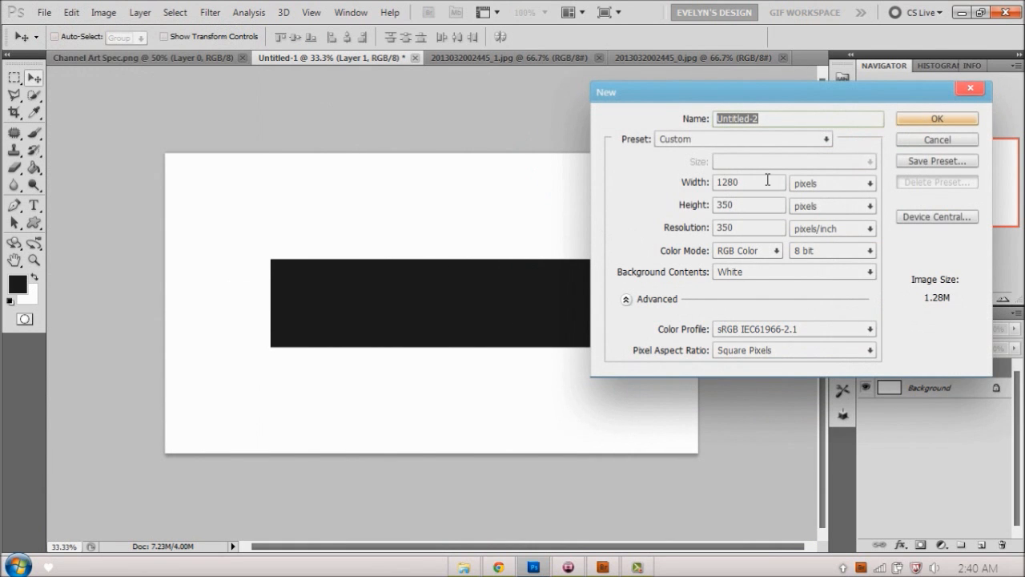
{"action": "left_click", "coordinate": [968, 122]}
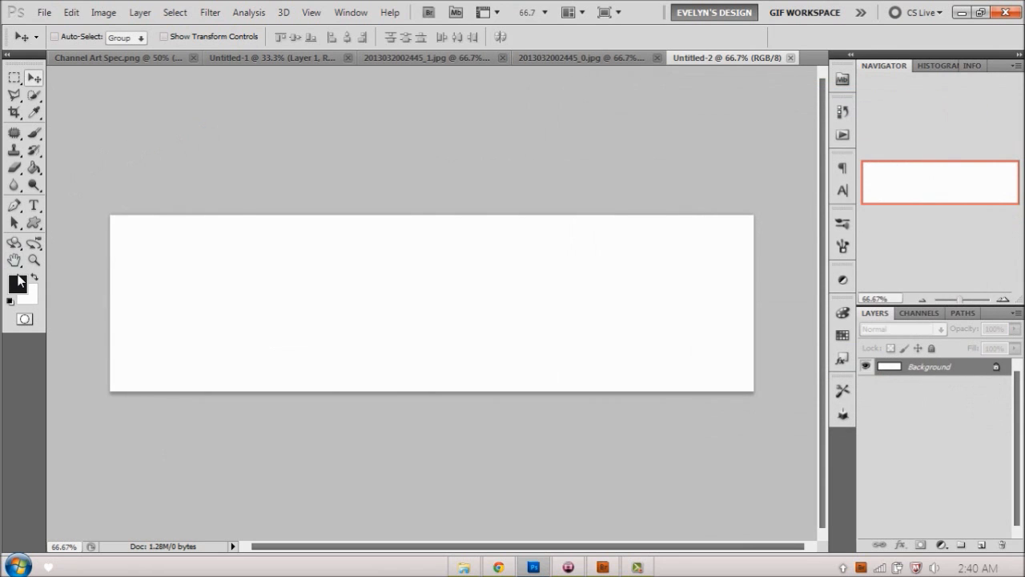
Set the foreground colour to a bright red and fill the new document's background with it.
{"action": "left_click", "coordinate": [19, 282]}
{"action": "left_click_drag", "start_coordinate": [670, 201], "coordinate": [787, 141]}
{"action": "left_click", "coordinate": [923, 94]}
{"action": "key", "text": "g"}
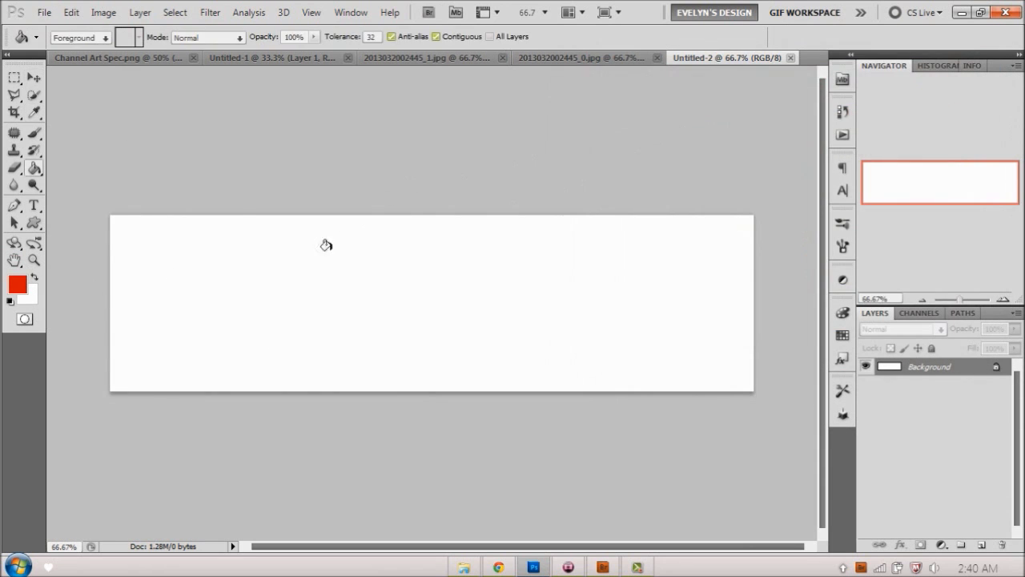
{"action": "left_click", "coordinate": [324, 258]}
Copy the red rectangle into Untitled-1 as a new layer and delete the black rectangle's layer.
{"action": "left_click", "coordinate": [33, 77]}
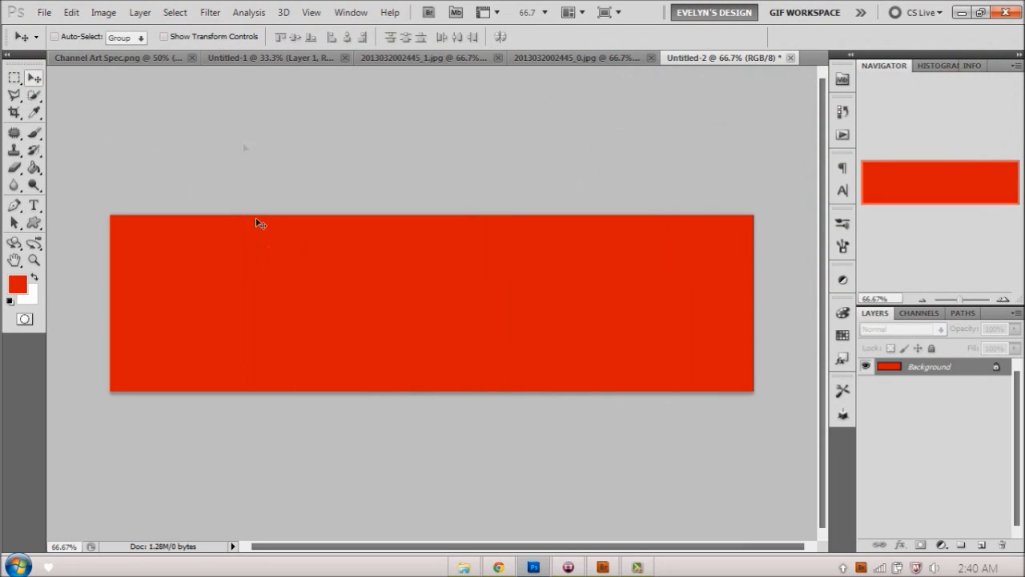
{"action": "left_click_drag", "start_coordinate": [255, 62], "coordinate": [508, 300]}
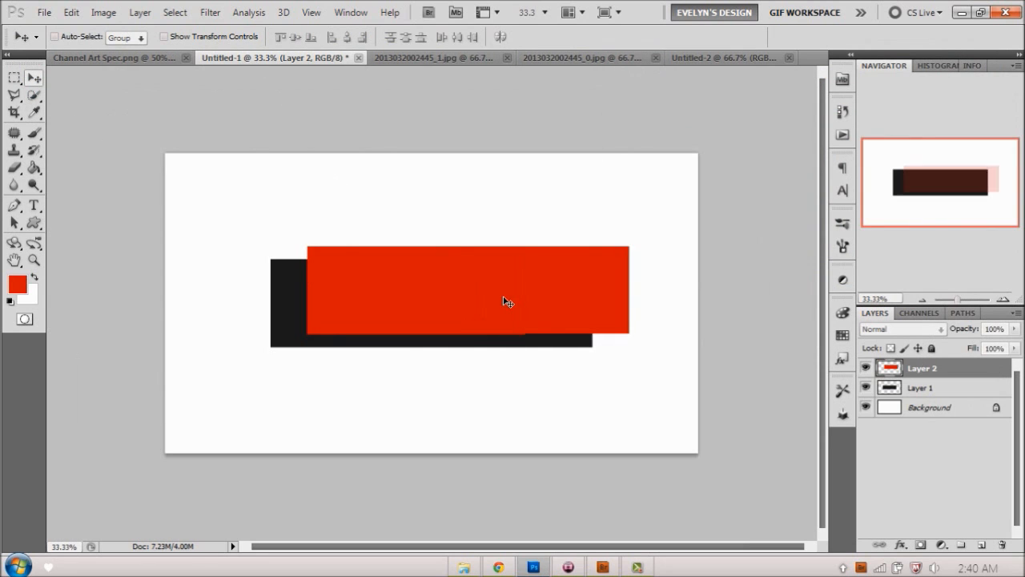
{"action": "left_click_drag", "start_coordinate": [942, 392], "coordinate": [1002, 544]}
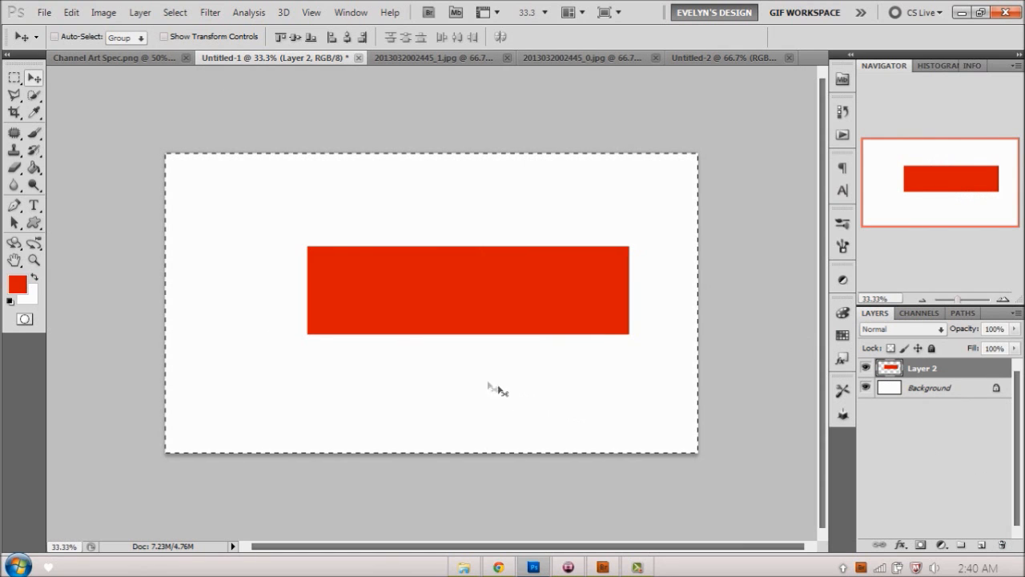
Centre the red rectangle vertically and horizontally on the selected canvas, and clear the selection.
{"action": "left_click", "coordinate": [296, 37]}
{"action": "left_click", "coordinate": [347, 37]}
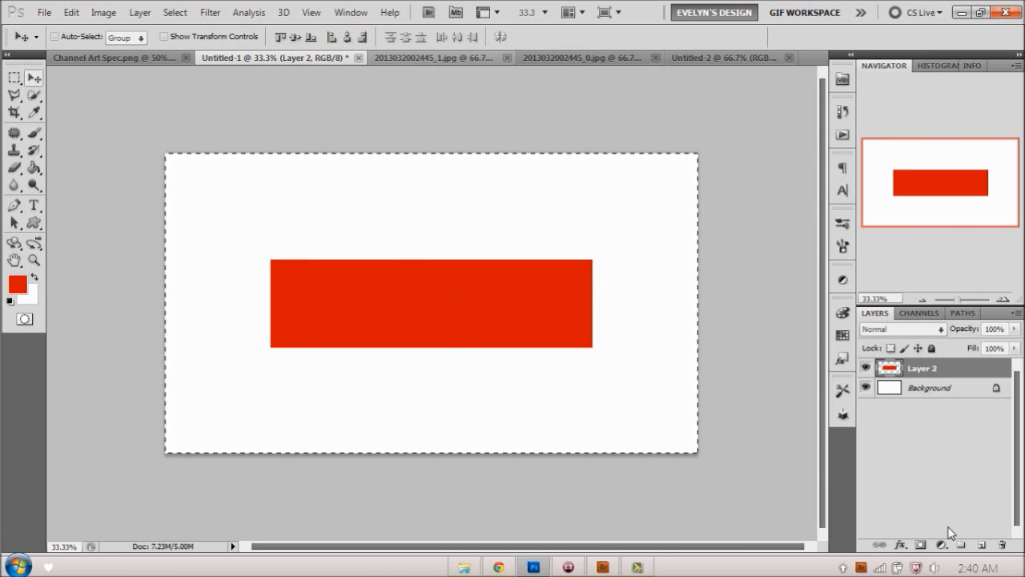
{"action": "key", "text": "ctrl+d"}
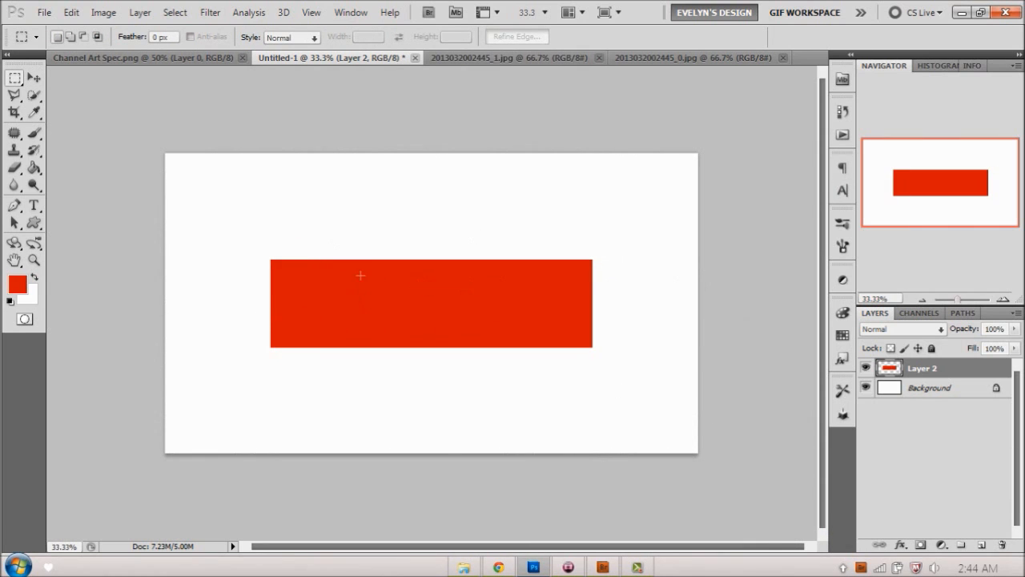
{"action": "left_click", "coordinate": [471, 56]}
{"action": "left_click", "coordinate": [632, 60]}
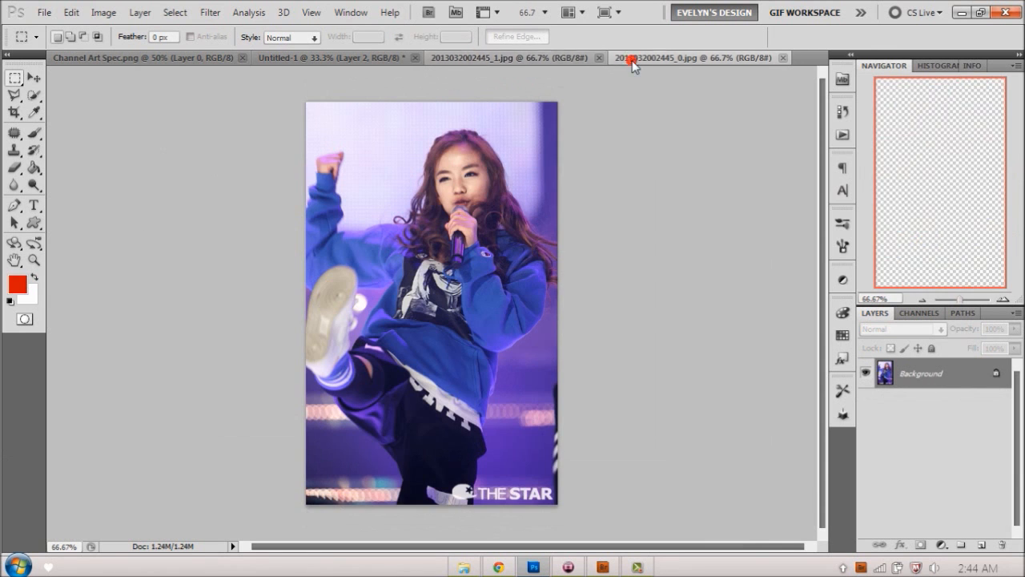
{"action": "left_click", "coordinate": [599, 58]}
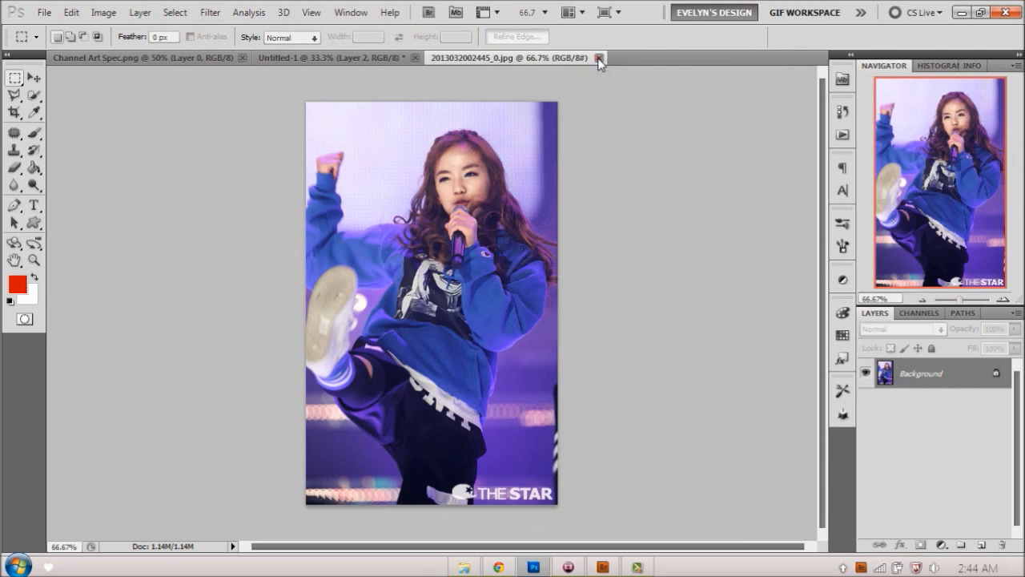
{"action": "left_click", "coordinate": [599, 58]}
{"action": "left_click", "coordinate": [464, 567]}
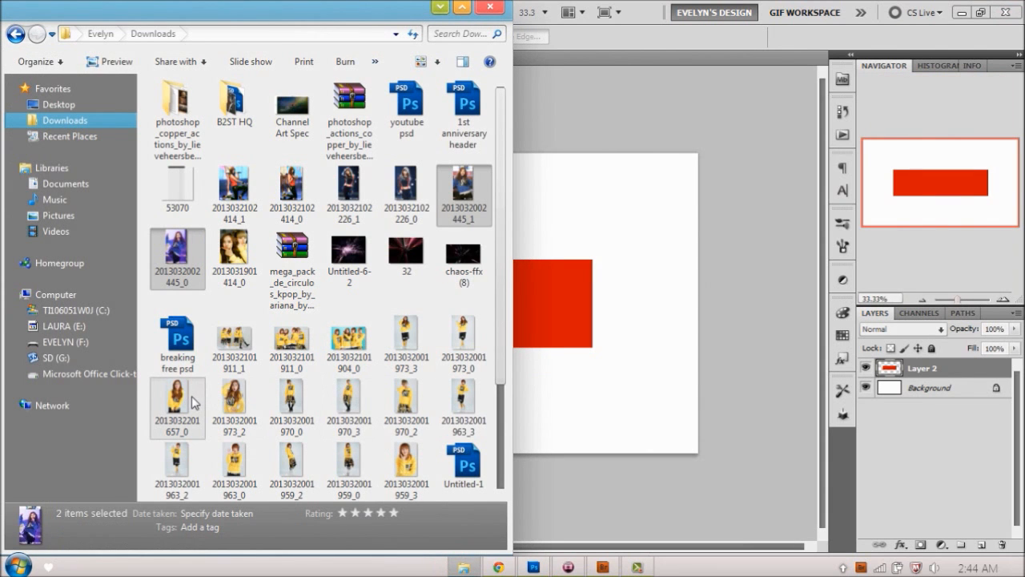
{"action": "left_click", "coordinate": [395, 340]}
{"action": "left_click", "coordinate": [406, 463], "text": "shift"}
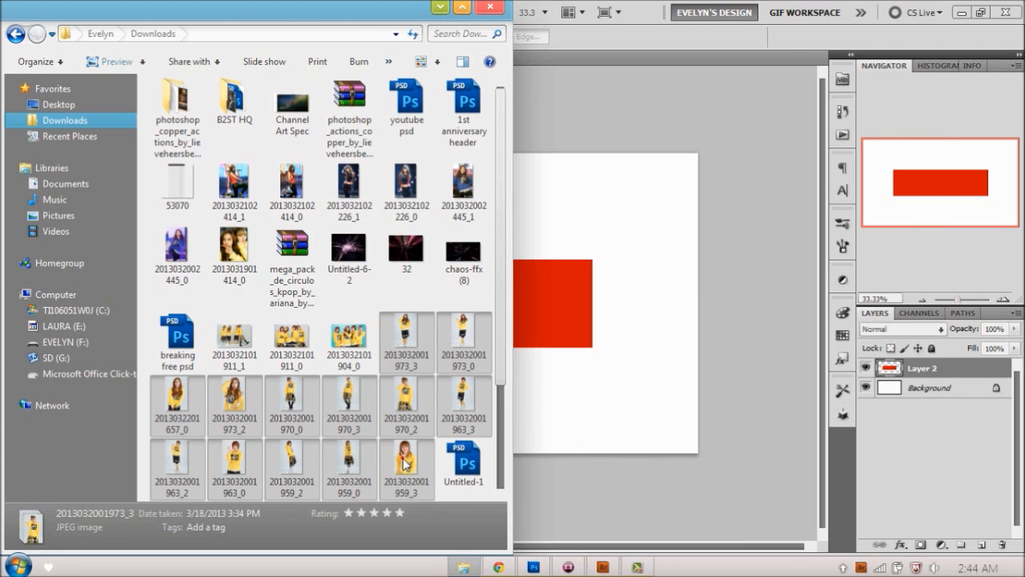
{"action": "left_click_drag", "start_coordinate": [394, 334], "coordinate": [683, 56]}
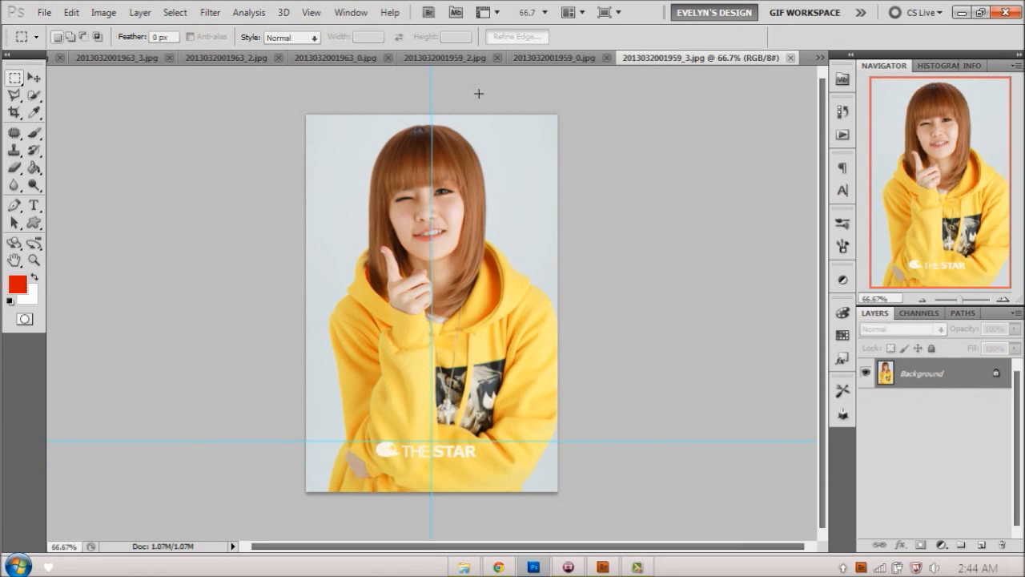
{"action": "left_click_drag", "start_coordinate": [498, 340], "coordinate": [533, 348]}
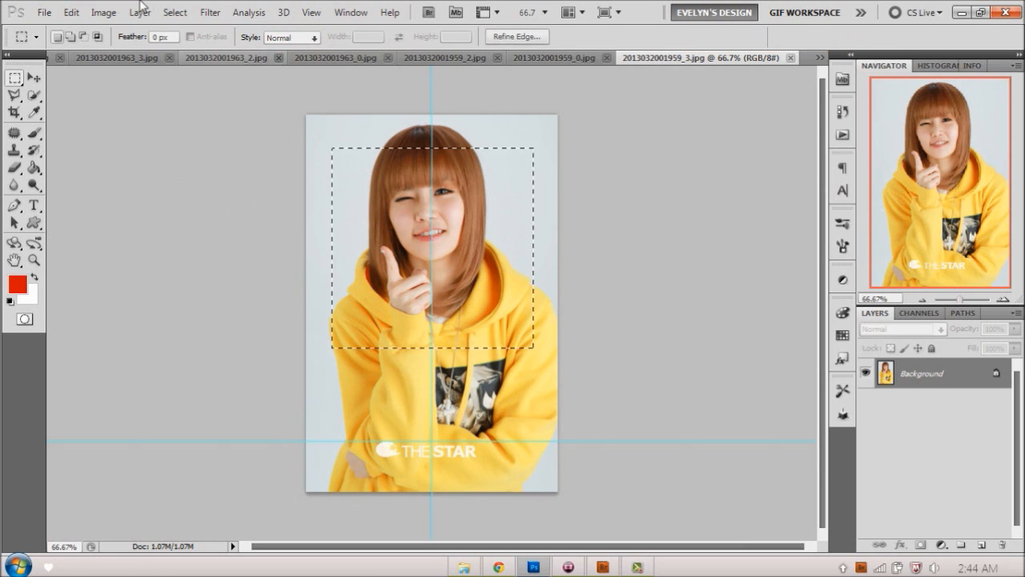
{"action": "left_click", "coordinate": [103, 12]}
{"action": "left_click", "coordinate": [168, 165]}
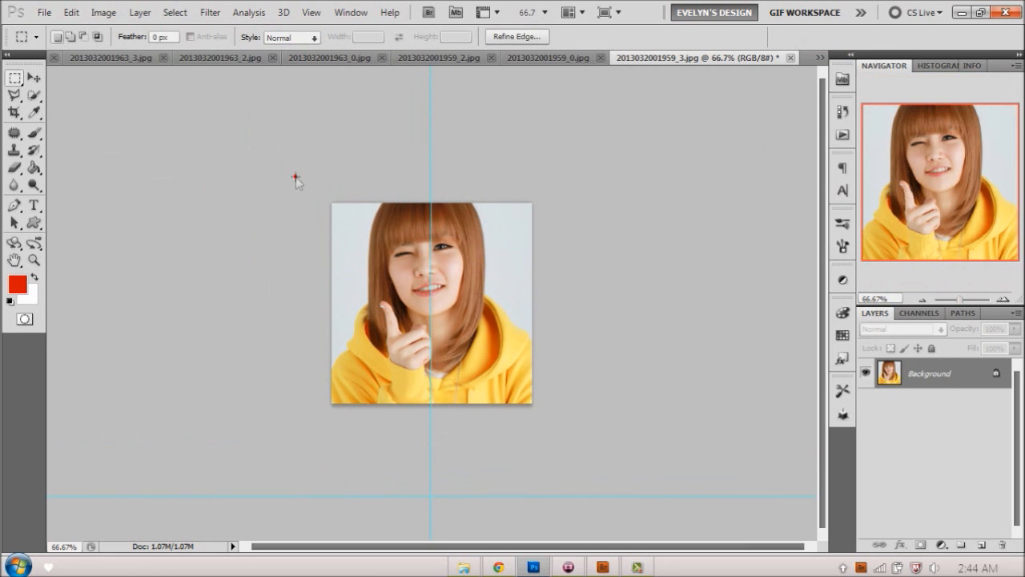
{"action": "left_click", "coordinate": [103, 12]}
{"action": "left_click", "coordinate": [134, 121]}
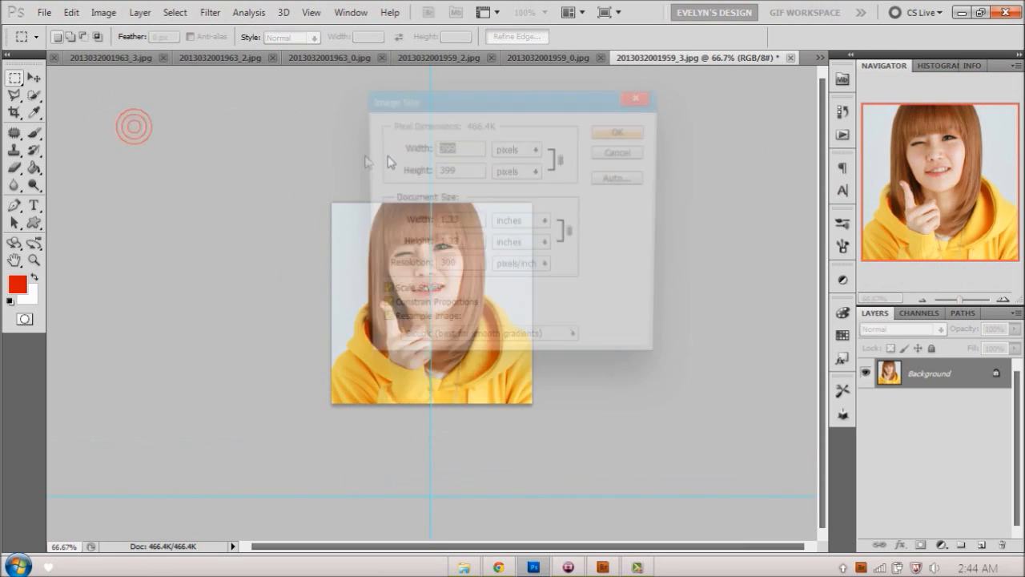
{"action": "left_click", "coordinate": [615, 152]}
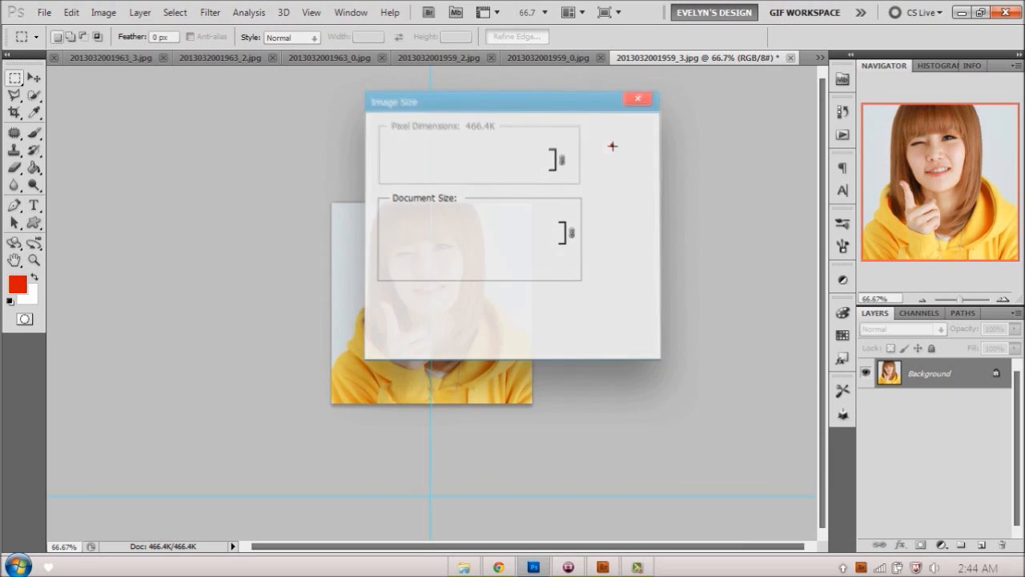
{"action": "key", "text": "ctrl+z"}
{"action": "key", "text": "c"}
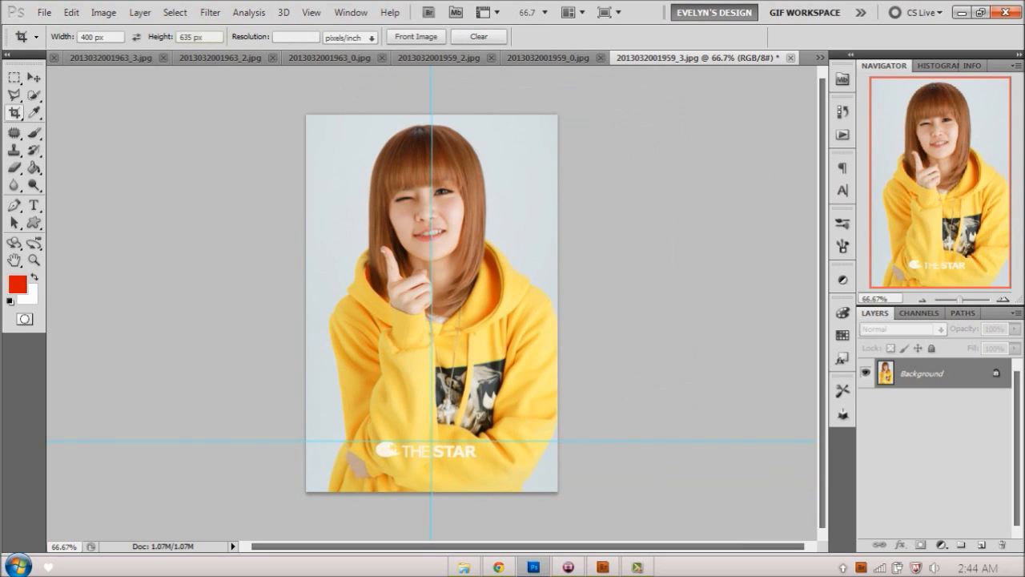
{"action": "type", "text": "400"}
{"action": "left_click_drag", "start_coordinate": [322, 134], "coordinate": [545, 400]}
{"action": "left_click_drag", "start_coordinate": [487, 295], "coordinate": [493, 294]}
{"action": "double_click", "coordinate": [492, 294]}
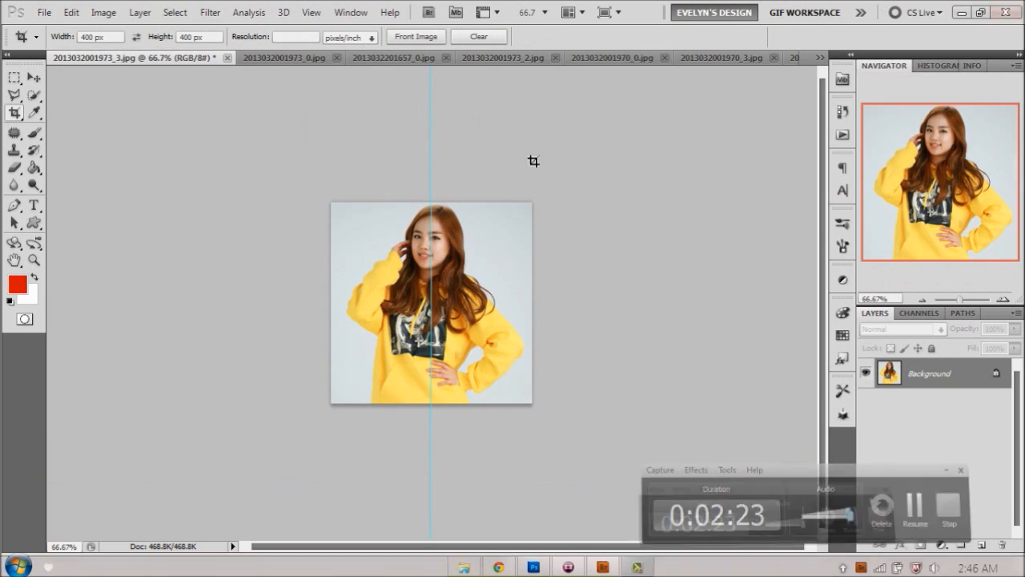
Tile all open documents so every cropped photo and Untitled-1 are shown in a grid.
{"action": "left_click", "coordinate": [14, 76]}
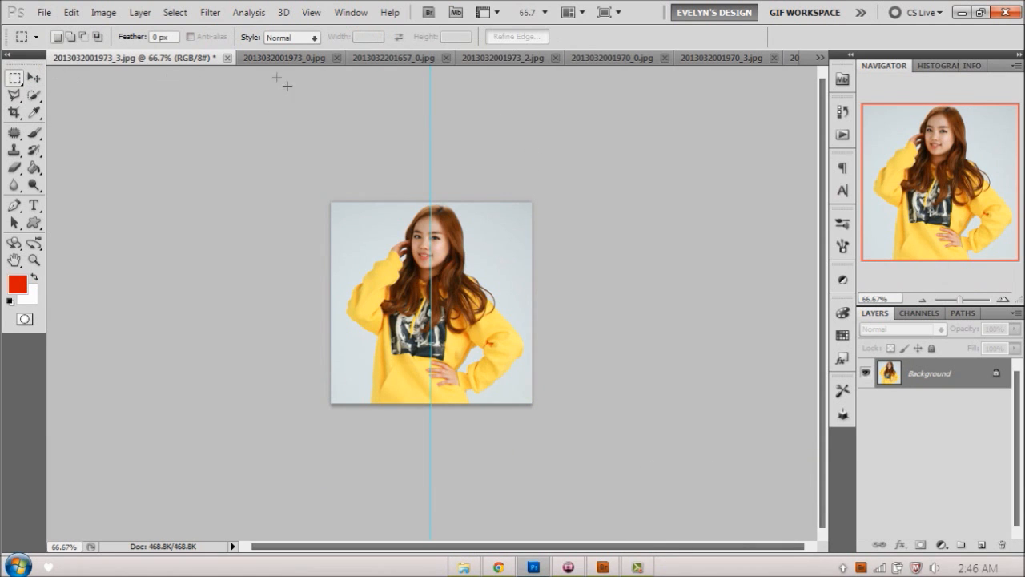
{"action": "left_click", "coordinate": [577, 17]}
{"action": "left_click", "coordinate": [600, 36]}
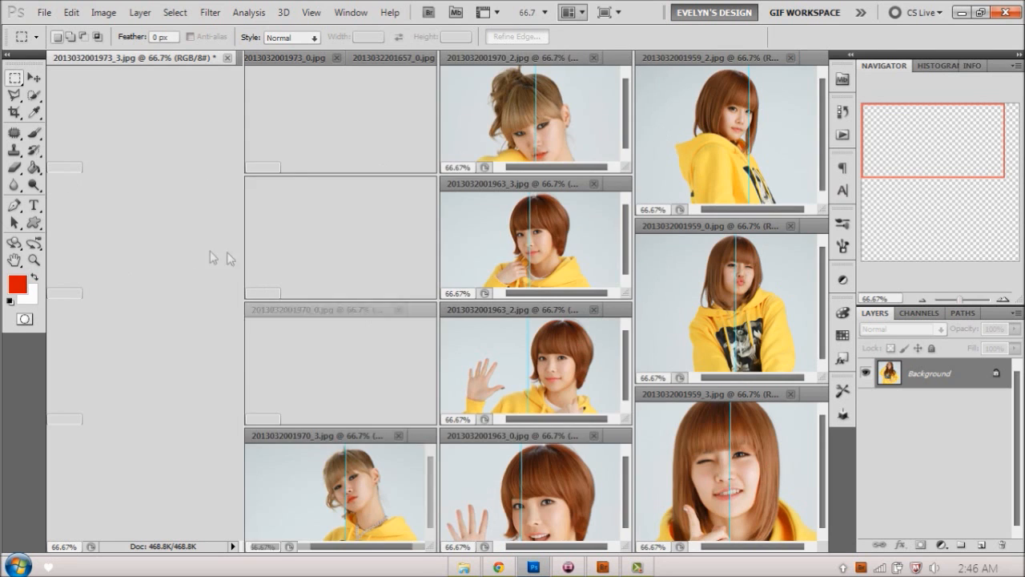
{"action": "left_click", "coordinate": [122, 207]}
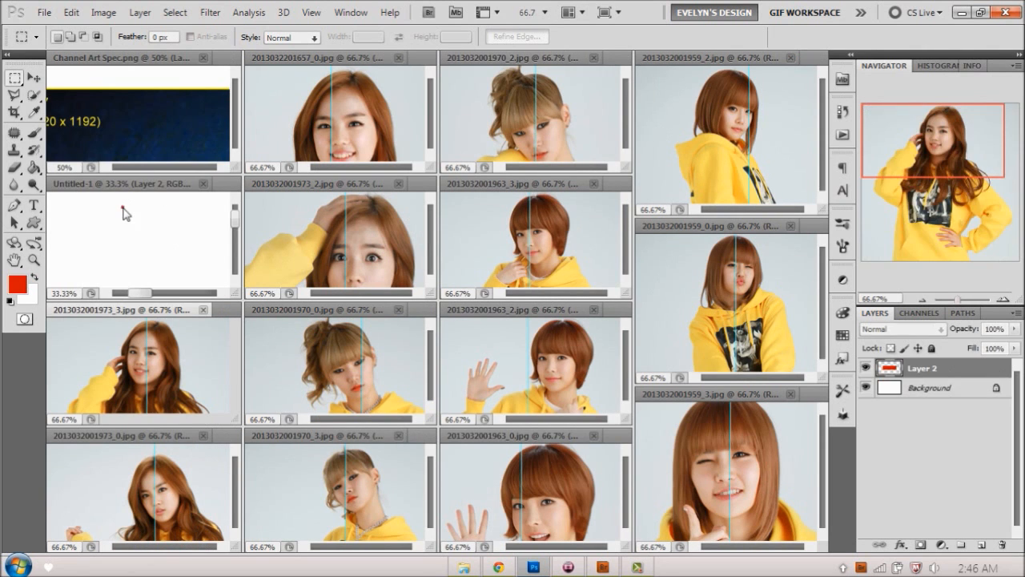
{"action": "left_click", "coordinate": [318, 102]}
{"action": "left_click_drag", "start_coordinate": [142, 370], "coordinate": [139, 231]}
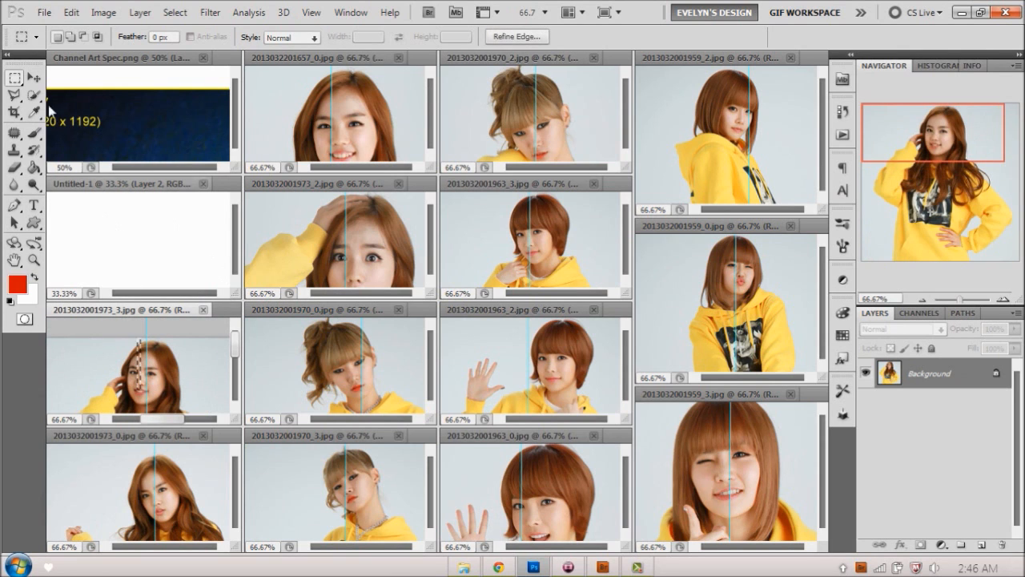
{"action": "left_click", "coordinate": [33, 78]}
{"action": "left_click_drag", "start_coordinate": [134, 301], "coordinate": [132, 249]}
{"action": "left_click", "coordinate": [135, 475]}
{"action": "left_click_drag", "start_coordinate": [135, 475], "coordinate": [128, 245]}
{"action": "left_click", "coordinate": [331, 131]}
{"action": "left_click_drag", "start_coordinate": [364, 132], "coordinate": [130, 245]}
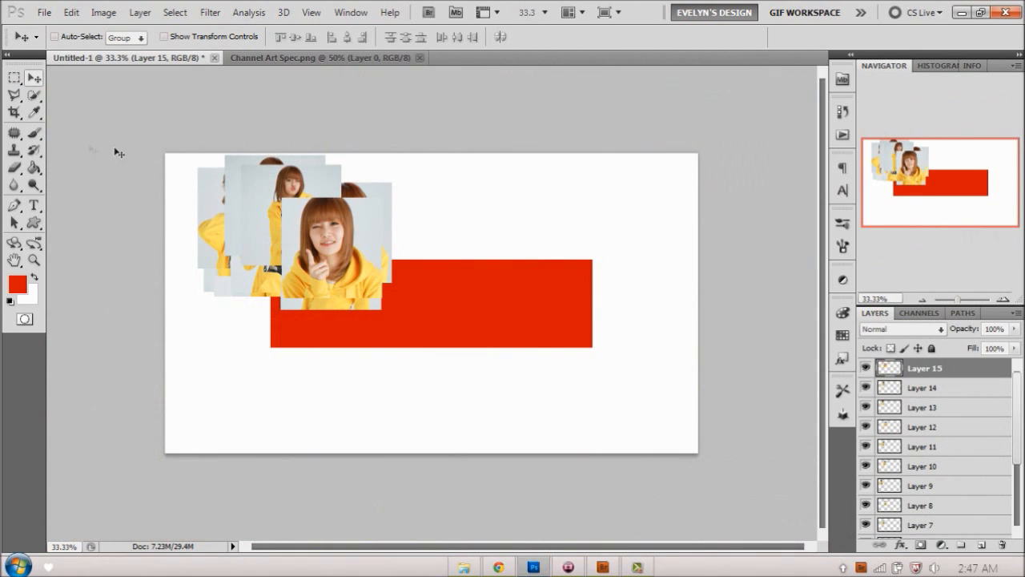
Hide Layer 2, the red safe-area rectangle, in Untitled-1.
{"action": "scroll", "coordinate": [897, 448], "scroll_direction": "down", "scroll_amount": 3}
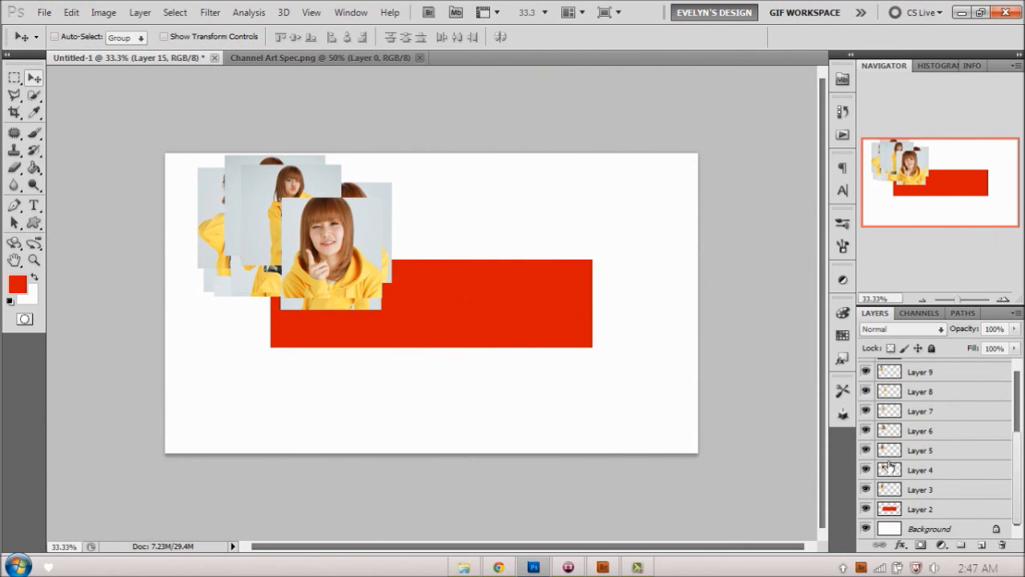
{"action": "left_click", "coordinate": [866, 510]}
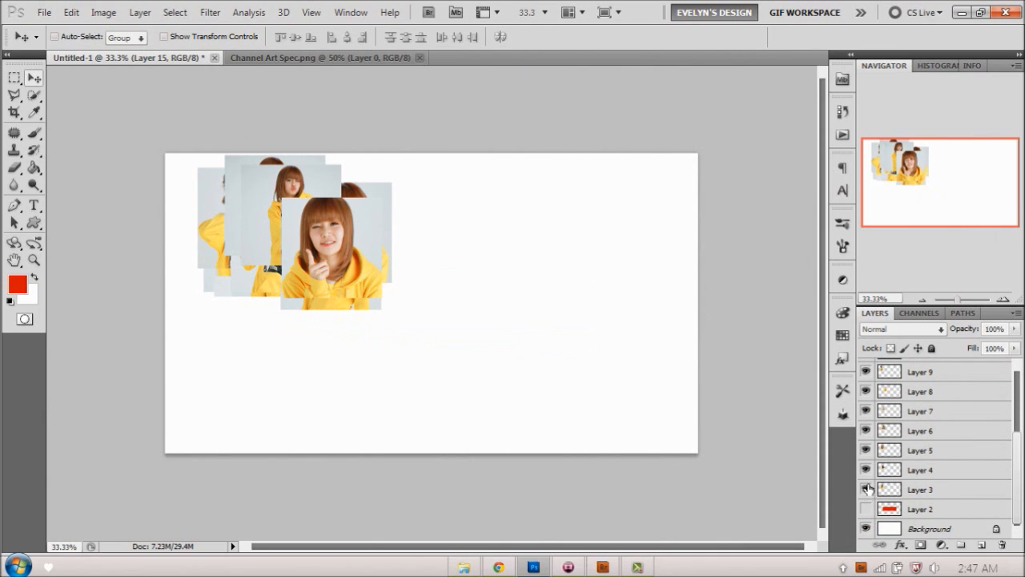
Hide all the photo layers except Layer 3 and move its photo into the canvas's top-left corner.
{"action": "left_click_drag", "start_coordinate": [862, 435], "coordinate": [868, 344]}
{"action": "scroll", "coordinate": [916, 495], "scroll_direction": "down", "scroll_amount": 3}
{"action": "left_click", "coordinate": [917, 505]}
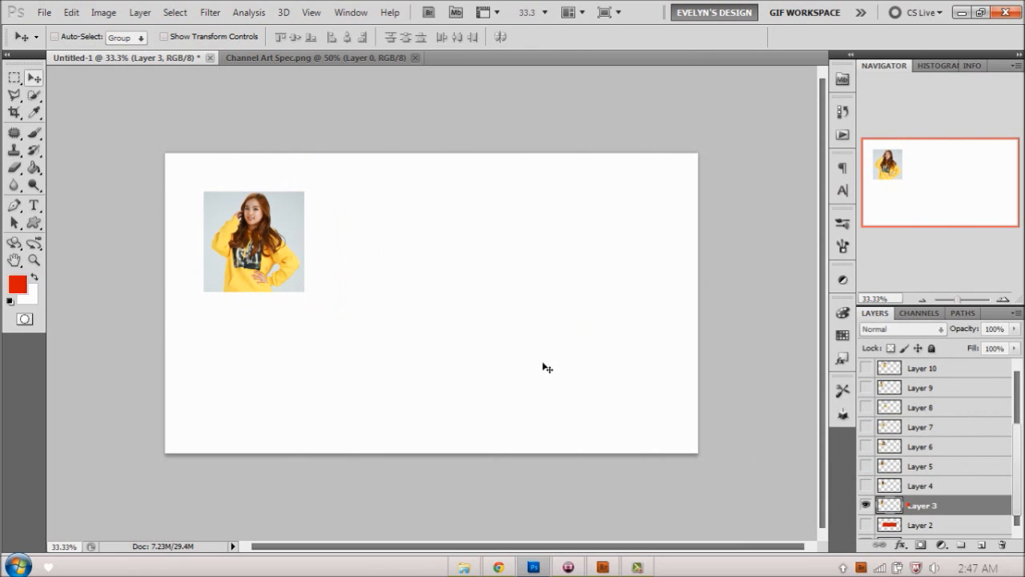
{"action": "left_click_drag", "start_coordinate": [262, 234], "coordinate": [221, 200]}
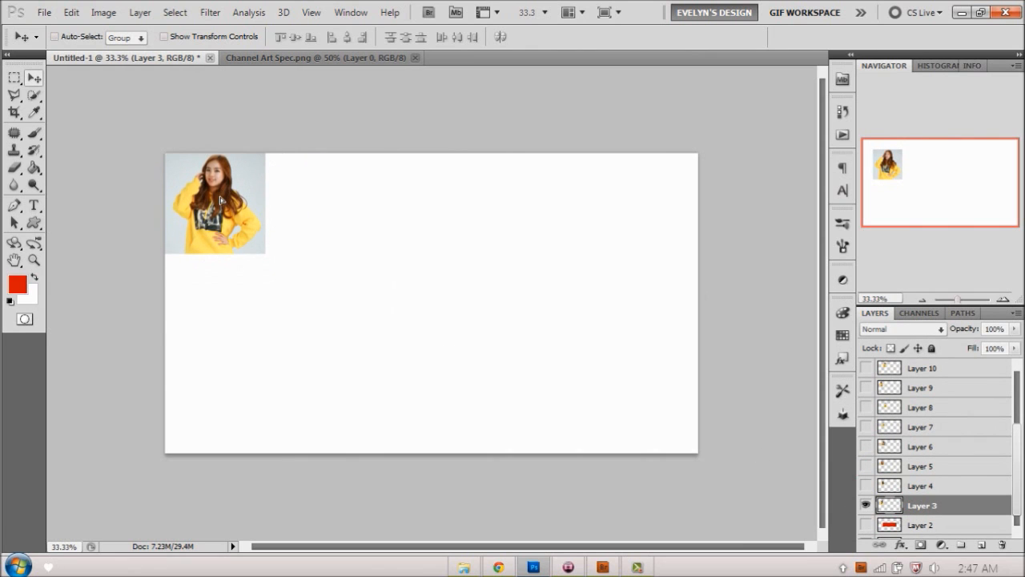
Show Layer 4 and move its photo into the canvas's bottom-right corner.
{"action": "left_click", "coordinate": [865, 486]}
{"action": "left_click_drag", "start_coordinate": [277, 245], "coordinate": [476, 364]}
{"action": "key", "text": "ctrl+z"}
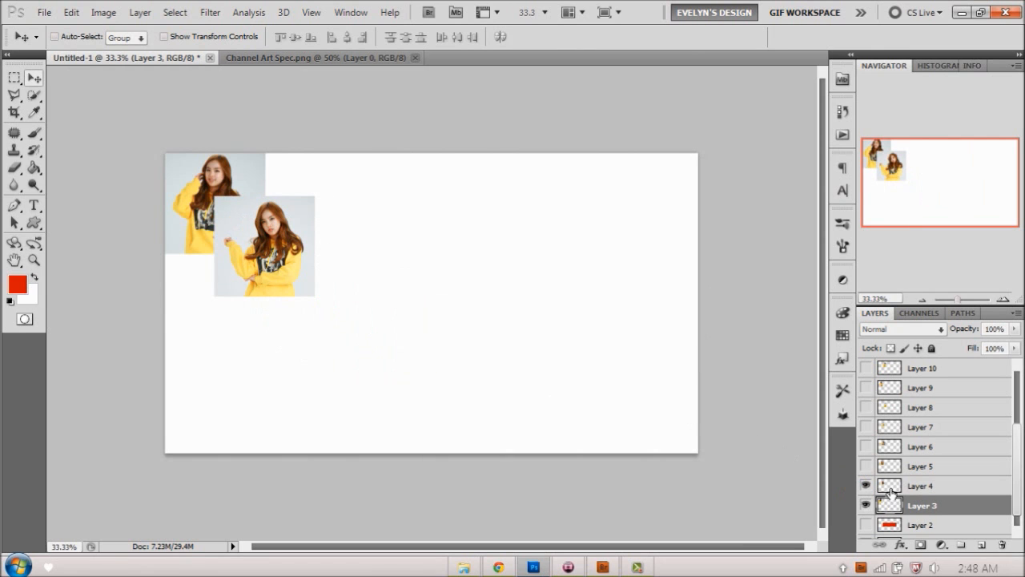
{"action": "left_click", "coordinate": [891, 488]}
{"action": "left_click_drag", "start_coordinate": [290, 248], "coordinate": [669, 407]}
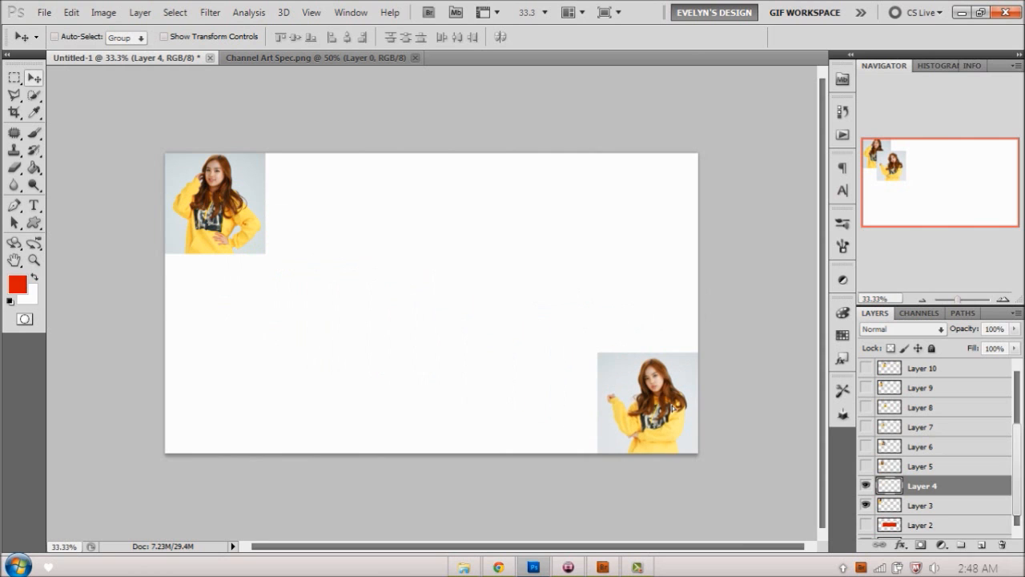
Show Layers 5 and 6, placing Layer 5 in the canvas's bottom-left corner and Layer 6 in its top-right corner.
{"action": "left_click", "coordinate": [866, 465]}
{"action": "left_click", "coordinate": [921, 466]}
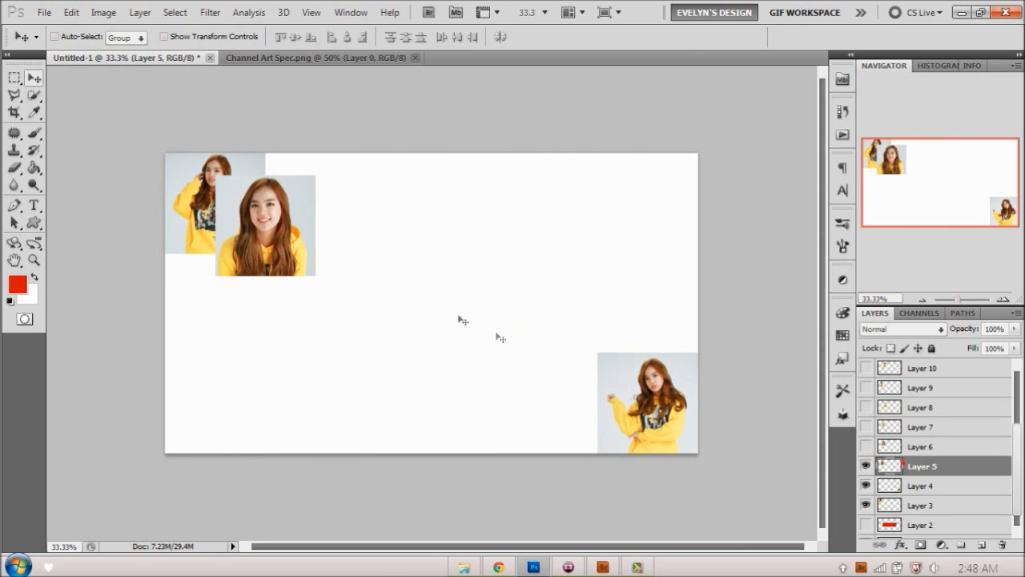
{"action": "left_click_drag", "start_coordinate": [292, 241], "coordinate": [245, 420]}
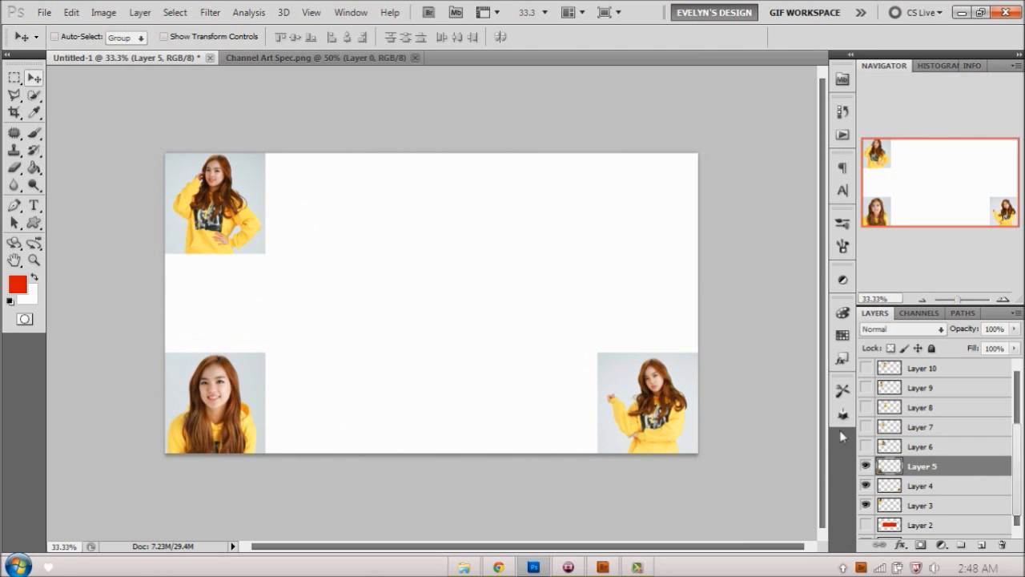
{"action": "left_click", "coordinate": [865, 446]}
{"action": "left_click", "coordinate": [890, 446]}
{"action": "left_click_drag", "start_coordinate": [319, 238], "coordinate": [681, 212]}
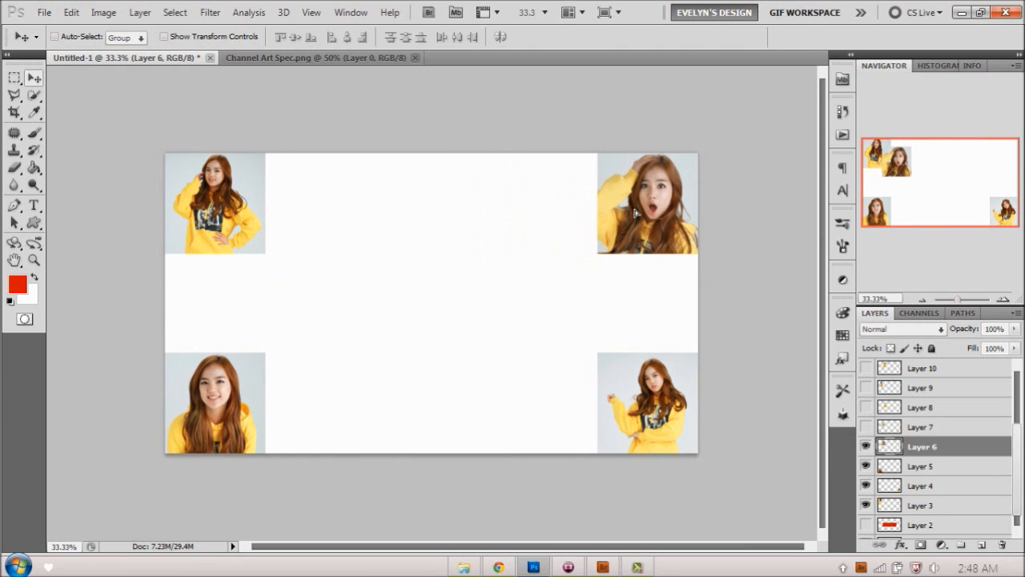
Show Layers 7 and 8, placing Layer 7 second in the middle row and Layer 8 in the top row beside Layer 6.
{"action": "scroll", "coordinate": [927, 411], "scroll_direction": "up", "scroll_amount": 2}
{"action": "left_click", "coordinate": [866, 465]}
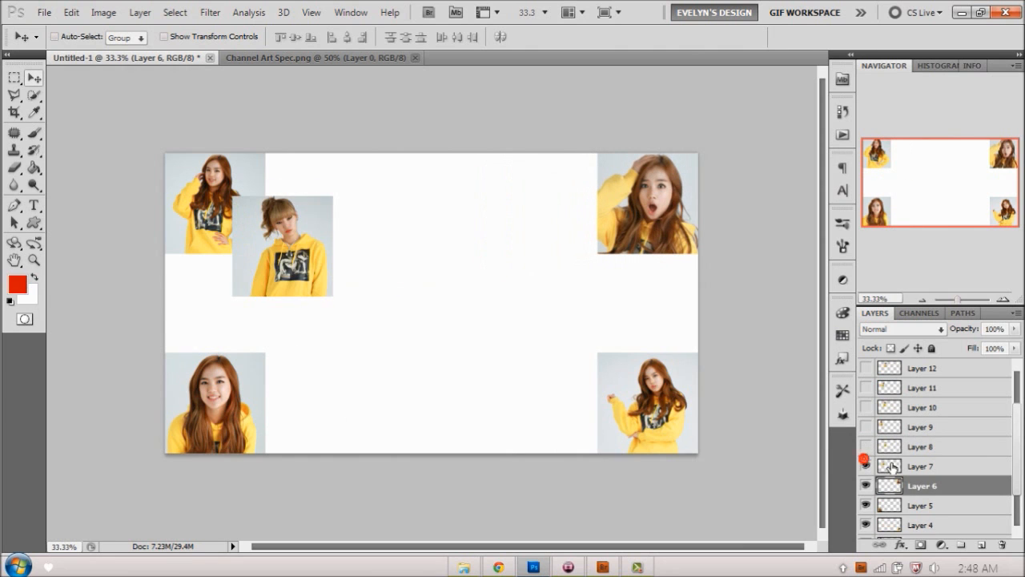
{"action": "left_click", "coordinate": [889, 465]}
{"action": "left_click_drag", "start_coordinate": [332, 310], "coordinate": [365, 359]}
{"action": "left_click", "coordinate": [865, 446]}
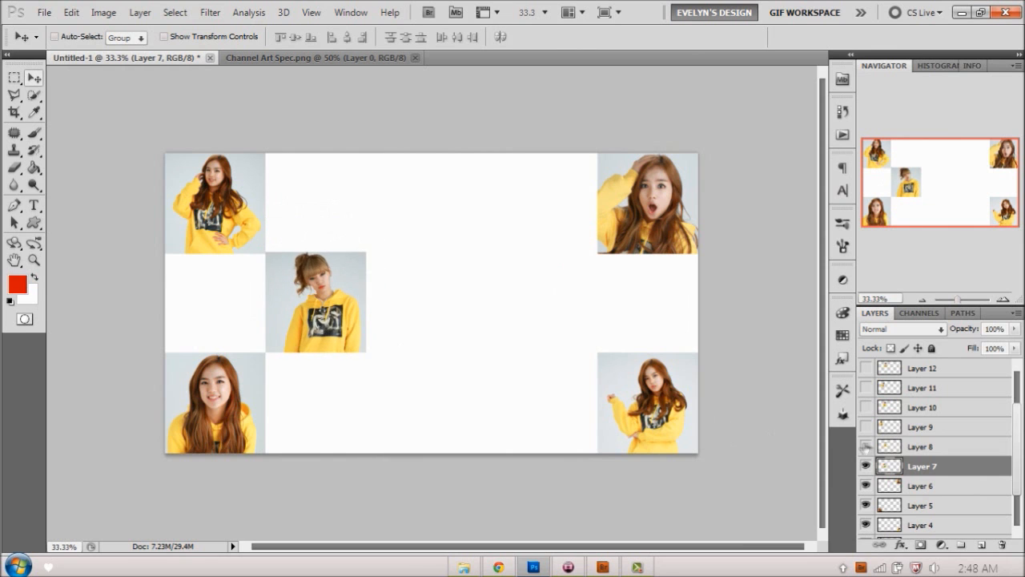
{"action": "left_click", "coordinate": [921, 446]}
{"action": "left_click_drag", "start_coordinate": [331, 265], "coordinate": [547, 208]}
Show Layer 9 and place it in the middle row, and shift Layer 8 to the centre of the top row.
{"action": "left_click", "coordinate": [865, 427]}
{"action": "left_click", "coordinate": [922, 427]}
{"action": "left_click_drag", "start_coordinate": [248, 218], "coordinate": [447, 303]}
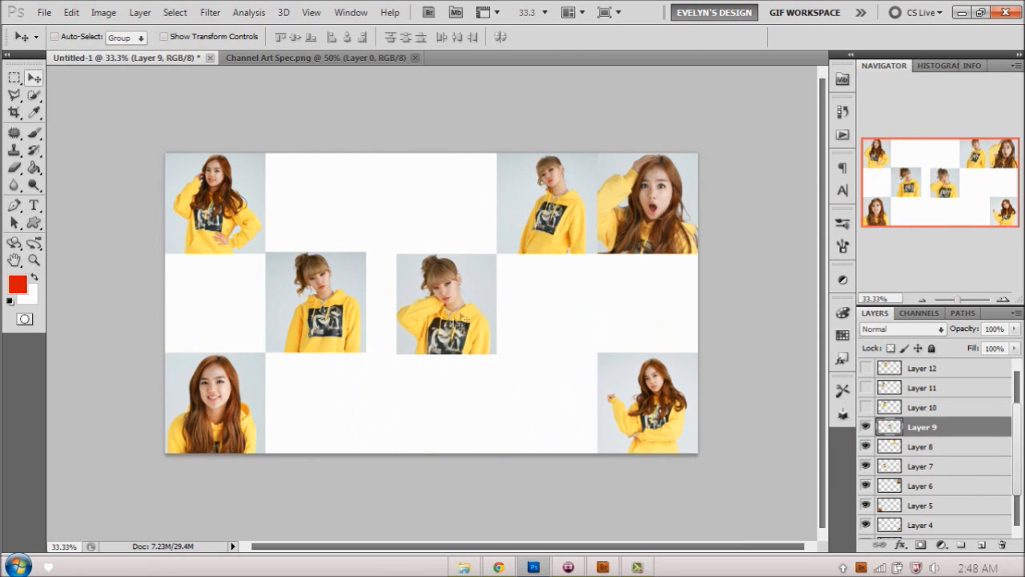
{"action": "left_click", "coordinate": [921, 446]}
{"action": "mouse_move", "coordinate": [528, 232]}
{"action": "left_mouse_down"}
{"action": "mouse_move", "coordinate": [607, 309]}
{"action": "mouse_move", "coordinate": [422, 333]}
{"action": "mouse_move", "coordinate": [628, 333]}
{"action": "mouse_move", "coordinate": [529, 332]}
{"action": "mouse_move", "coordinate": [513, 232]}
{"action": "left_mouse_up"}
Show Layers 10, 11 and 12 and complete the middle row with Layer 11 first, Layer 12 in the centre and Layer 10 last.
{"action": "left_click", "coordinate": [866, 407]}
{"action": "left_click", "coordinate": [890, 408]}
{"action": "left_click_drag", "start_coordinate": [337, 240], "coordinate": [444, 310]}
{"action": "left_click", "coordinate": [866, 388]}
{"action": "left_click", "coordinate": [893, 389]}
{"action": "left_click_drag", "start_coordinate": [299, 253], "coordinate": [233, 316]}
{"action": "left_click", "coordinate": [866, 368]}
{"action": "left_click", "coordinate": [891, 369]}
{"action": "left_click_drag", "start_coordinate": [357, 238], "coordinate": [675, 327]}
{"action": "left_click", "coordinate": [891, 408]}
{"action": "scroll", "coordinate": [933, 448], "scroll_direction": "up", "scroll_amount": 1}
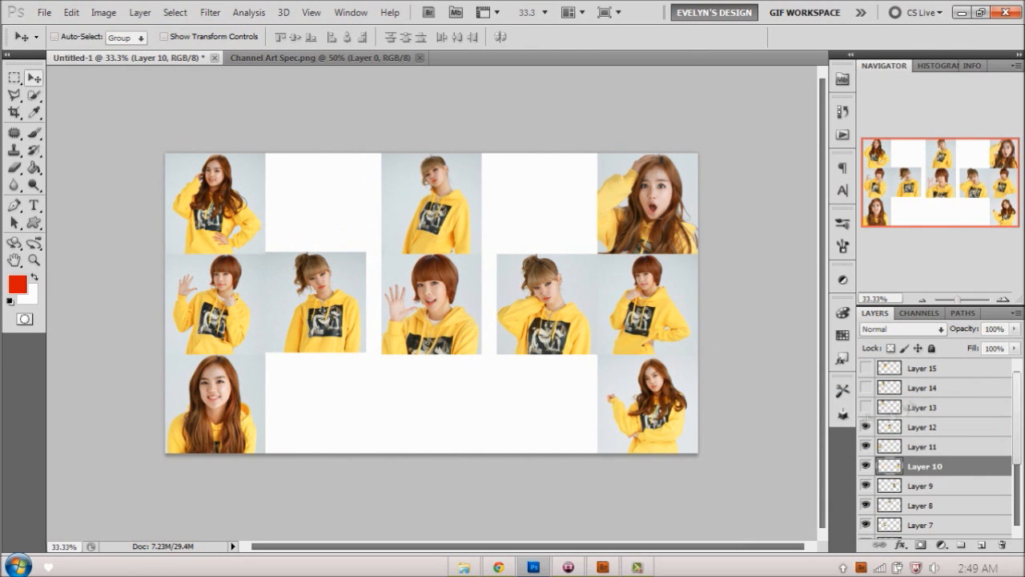
Show Layers 13 and 14, placing Layer 14 at the bottom centre and Layer 13 beside Layer 3 in the top row.
{"action": "left_click", "coordinate": [866, 407]}
{"action": "left_click", "coordinate": [890, 408]}
{"action": "left_click_drag", "start_coordinate": [280, 206], "coordinate": [380, 404]}
{"action": "left_click", "coordinate": [865, 387]}
{"action": "left_click", "coordinate": [892, 389]}
{"action": "left_click_drag", "start_coordinate": [293, 234], "coordinate": [465, 402]}
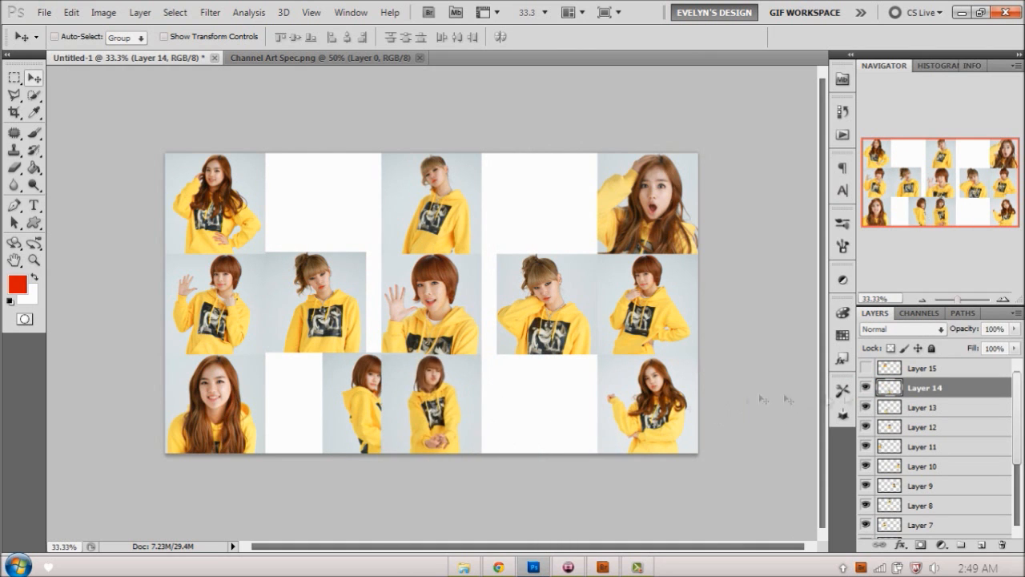
{"action": "left_click", "coordinate": [890, 408]}
{"action": "left_click_drag", "start_coordinate": [367, 398], "coordinate": [308, 195]}
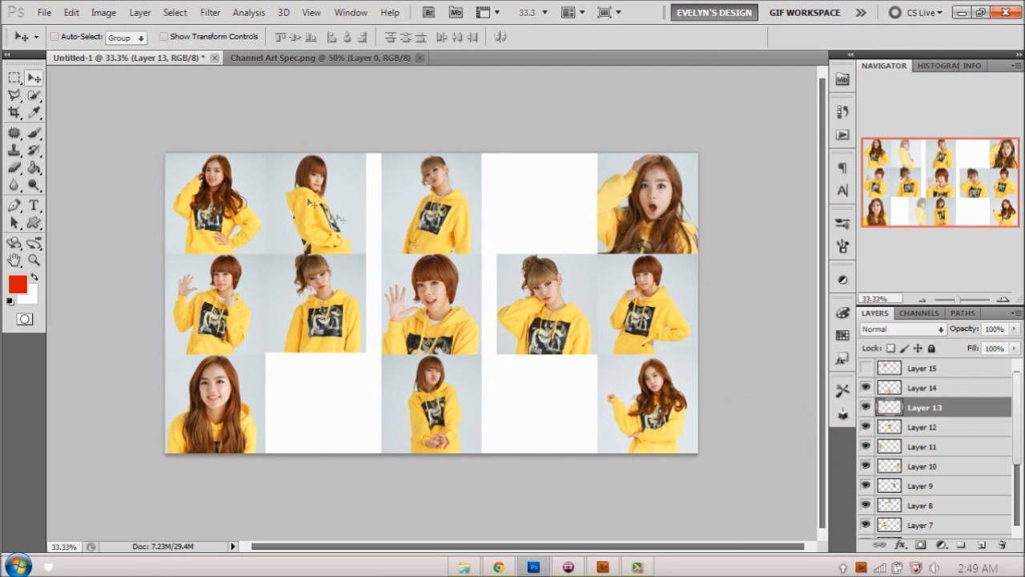
Show Layer 15 and place its winking photo in the top row directly beside Layer 6.
{"action": "scroll", "coordinate": [894, 460], "scroll_direction": "down", "scroll_amount": 3}
{"action": "left_click", "coordinate": [887, 411]}
{"action": "scroll", "coordinate": [887, 392], "scroll_direction": "up", "scroll_amount": 3}
{"action": "left_click", "coordinate": [888, 369]}
{"action": "left_click_drag", "start_coordinate": [320, 240], "coordinate": [543, 213]}
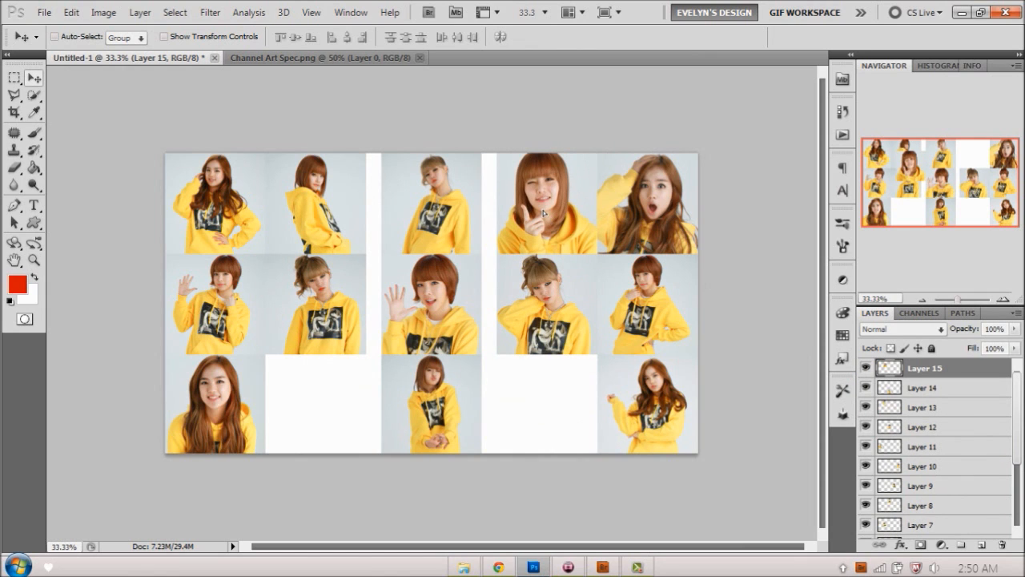
Merge all the photo layers from Layer 3 to Layer 15 into one layer.
{"action": "scroll", "coordinate": [913, 457], "scroll_direction": "down", "scroll_amount": 3}
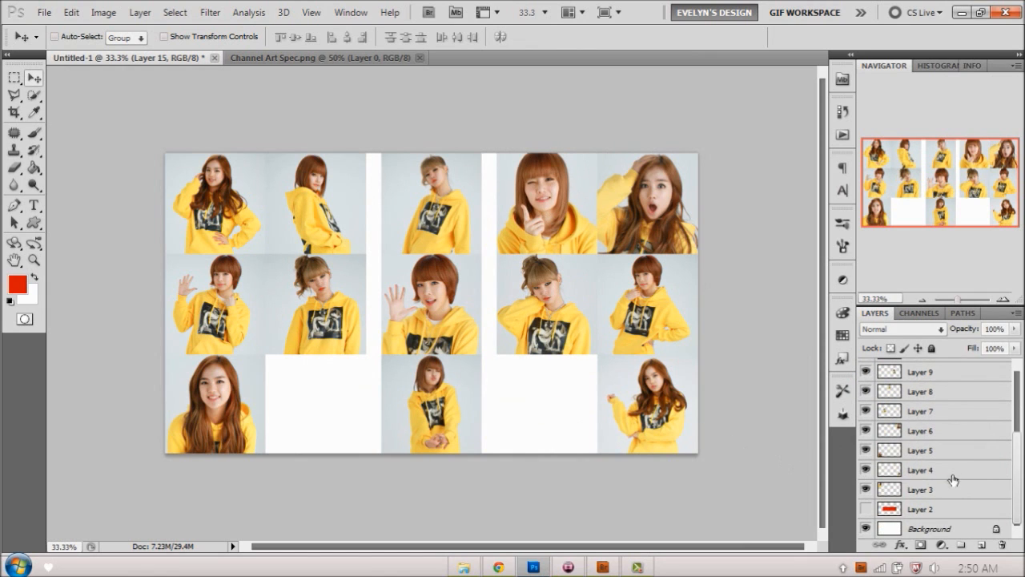
{"action": "left_click", "coordinate": [938, 489]}
{"action": "scroll", "coordinate": [943, 449], "scroll_direction": "up", "scroll_amount": 3}
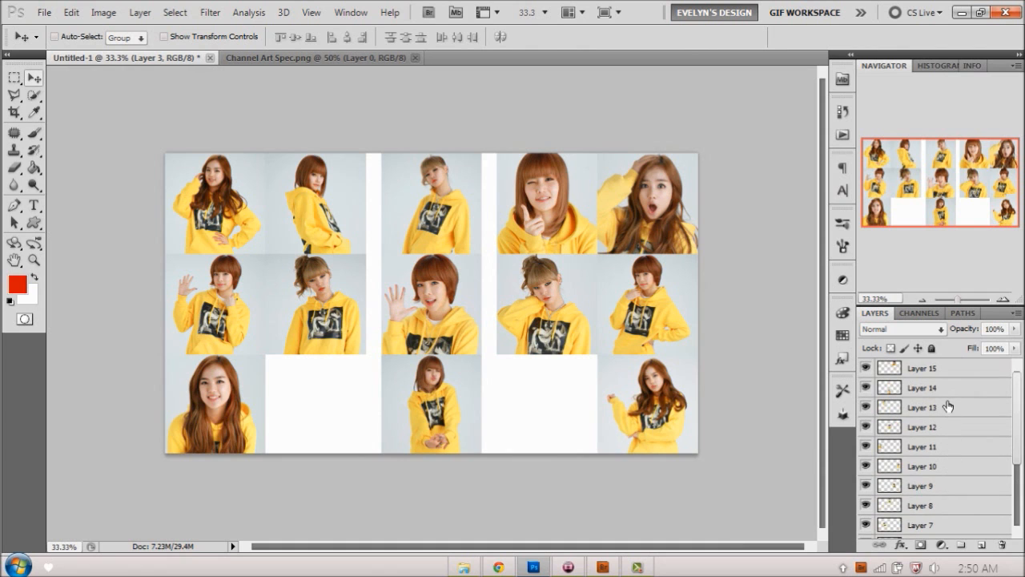
{"action": "right_click", "coordinate": [953, 372]}
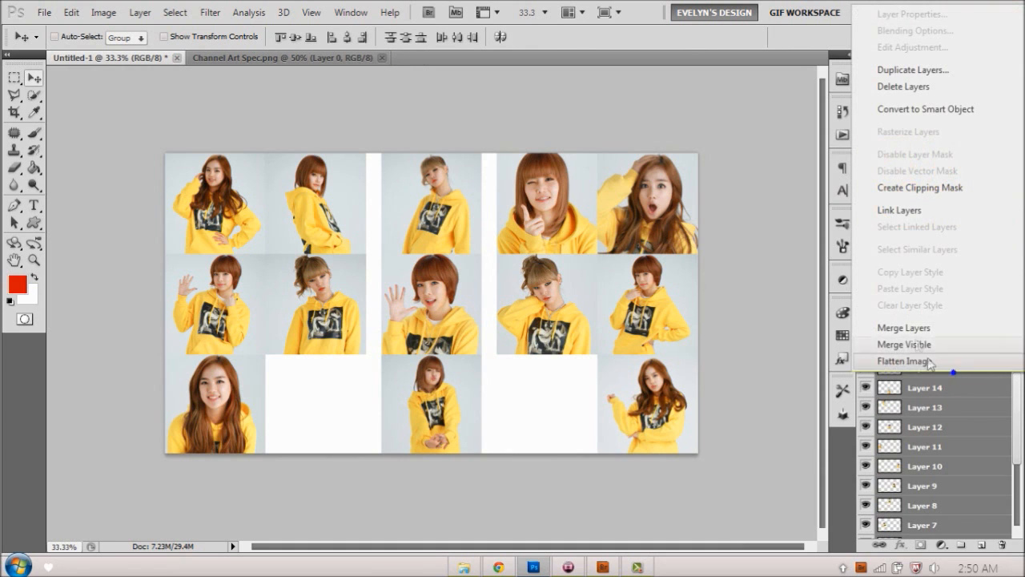
{"action": "left_click", "coordinate": [917, 327]}
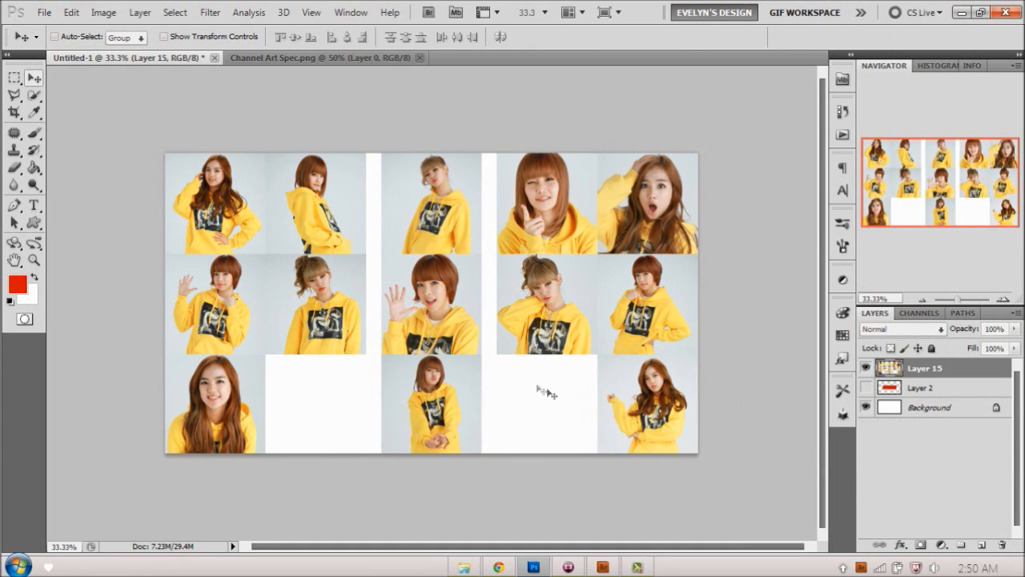
Cover the collage's white gaps with two offset copies of Layer 15 and merge the three collage layers.
{"action": "left_click_drag", "start_coordinate": [394, 256], "coordinate": [396, 488]}
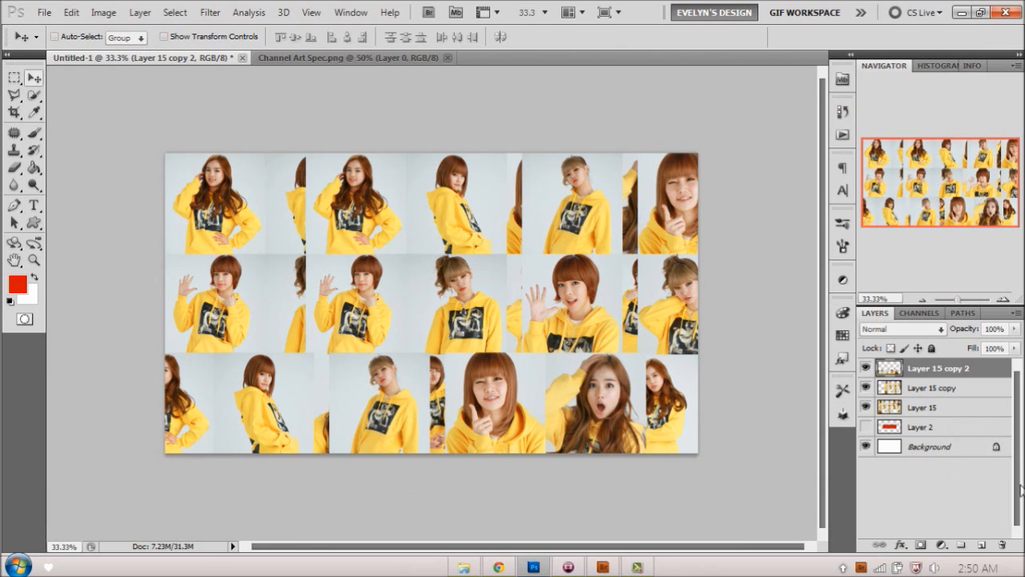
{"action": "left_click", "coordinate": [965, 417], "text": "shift"}
{"action": "right_click", "coordinate": [965, 415]}
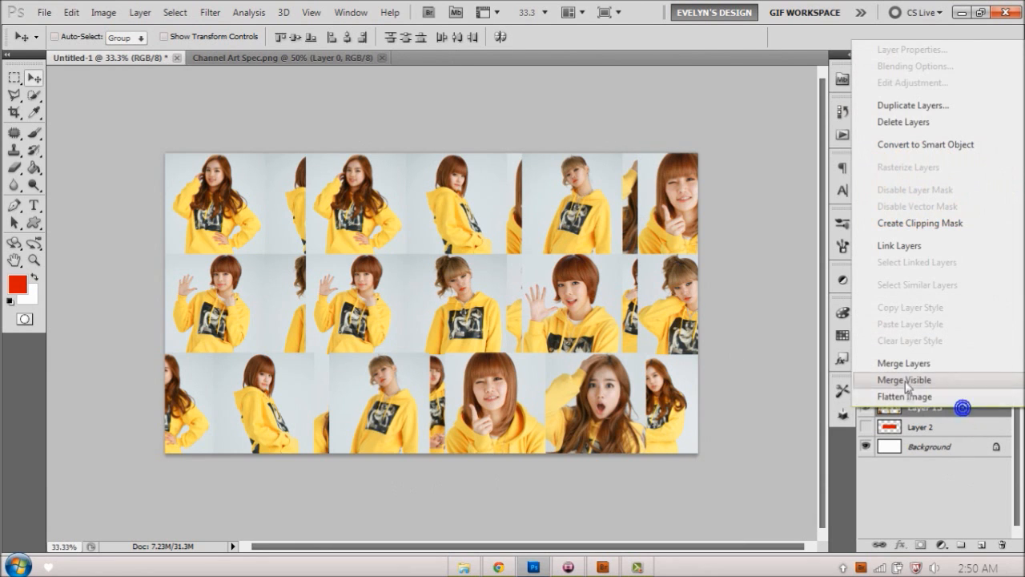
{"action": "left_click", "coordinate": [906, 368]}
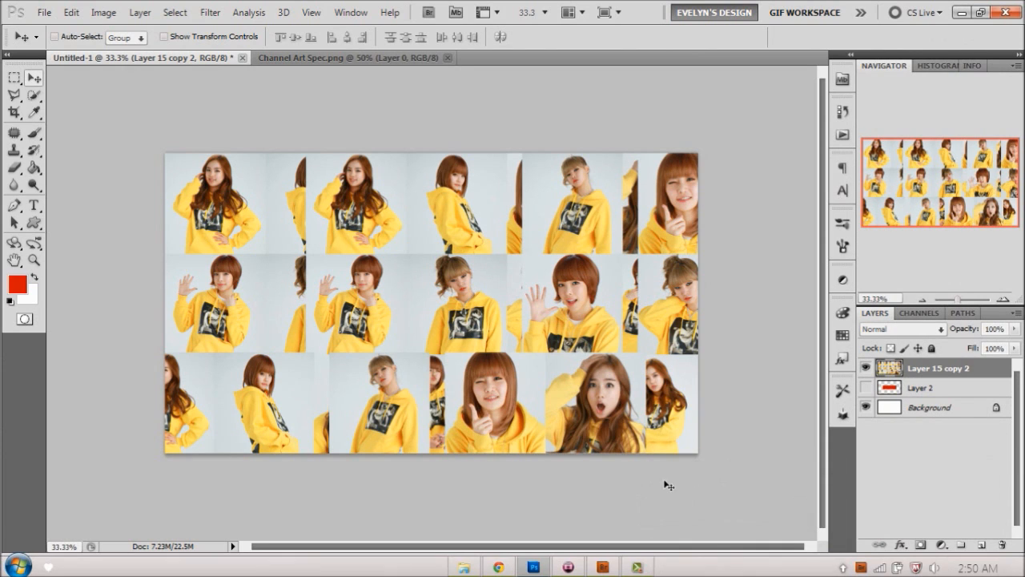
Place Layer 2 visibly above the collage and fill its rectangle with the dark colour #251c1c using the Paint Bucket.
{"action": "left_click_drag", "start_coordinate": [919, 390], "coordinate": [926, 362]}
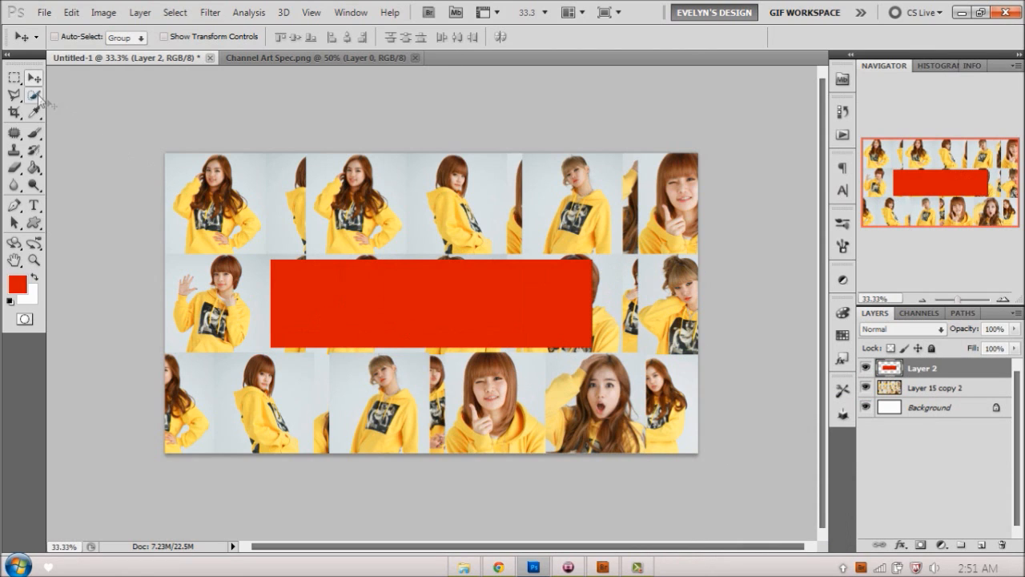
{"action": "left_click", "coordinate": [36, 167]}
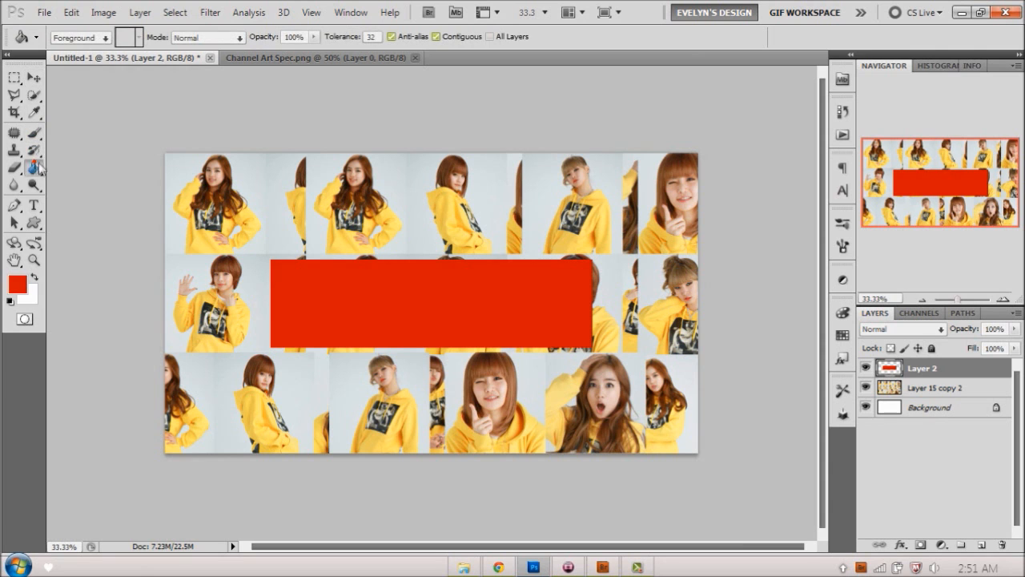
{"action": "left_click", "coordinate": [15, 288]}
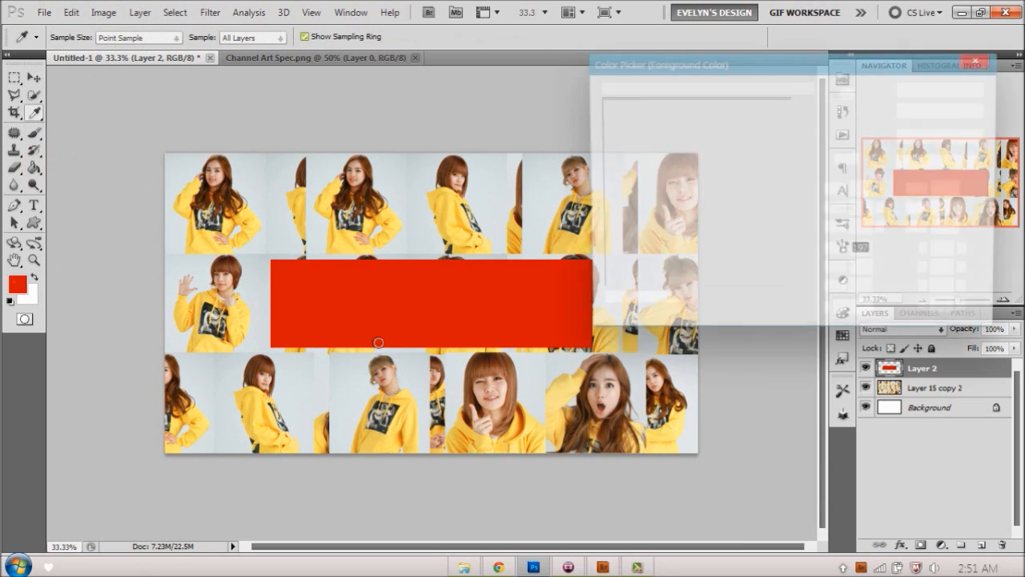
{"action": "left_click", "coordinate": [721, 229]}
{"action": "left_click", "coordinate": [647, 258]}
{"action": "left_click", "coordinate": [644, 259]}
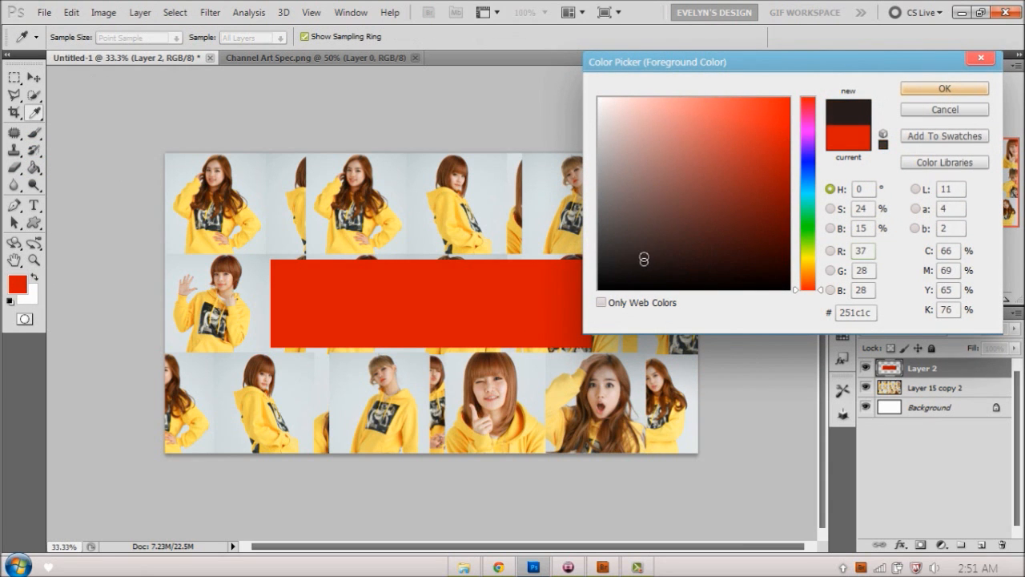
{"action": "left_click", "coordinate": [958, 91]}
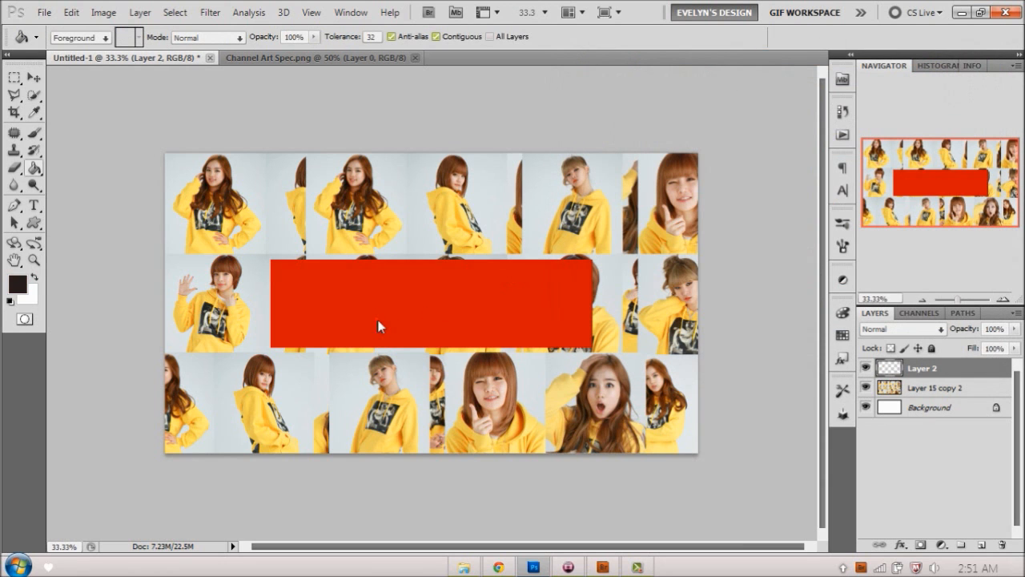
{"action": "left_click", "coordinate": [379, 326]}
Set the blend mode of Layer 2, the dark rectangle, to Lighten.
{"action": "left_click", "coordinate": [917, 313]}
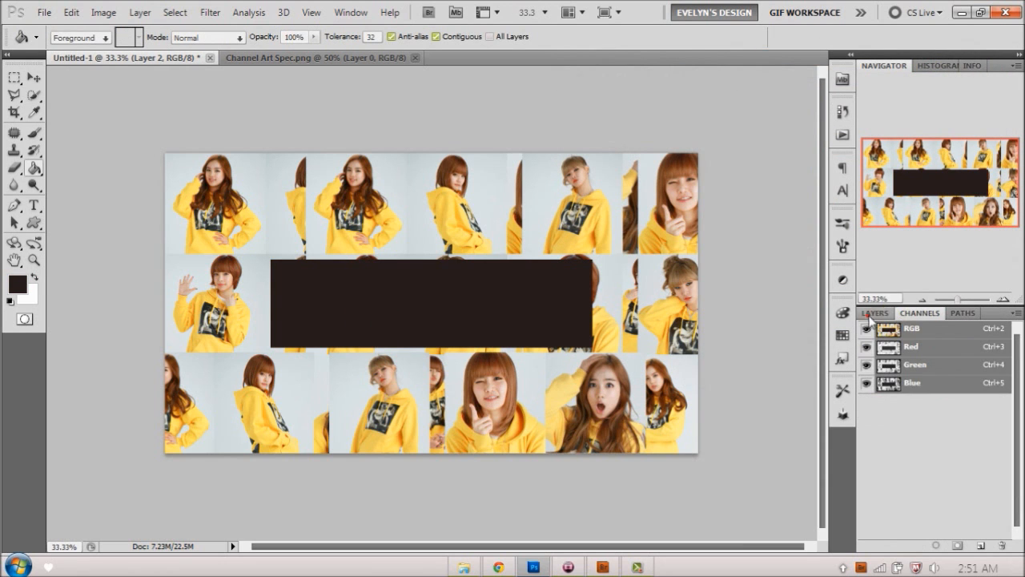
{"action": "left_click", "coordinate": [873, 313]}
{"action": "left_click", "coordinate": [881, 329]}
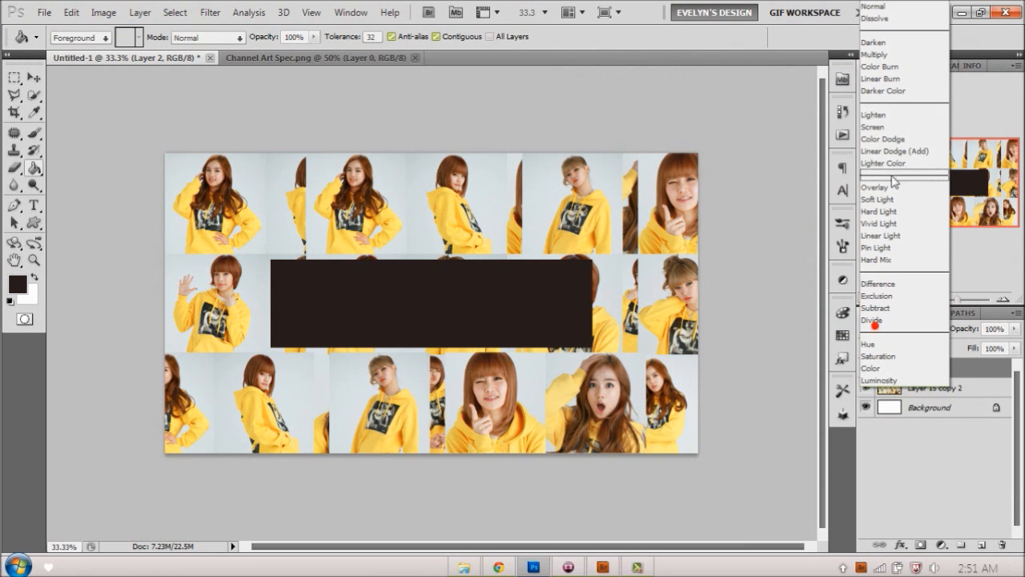
{"action": "left_click", "coordinate": [886, 117]}
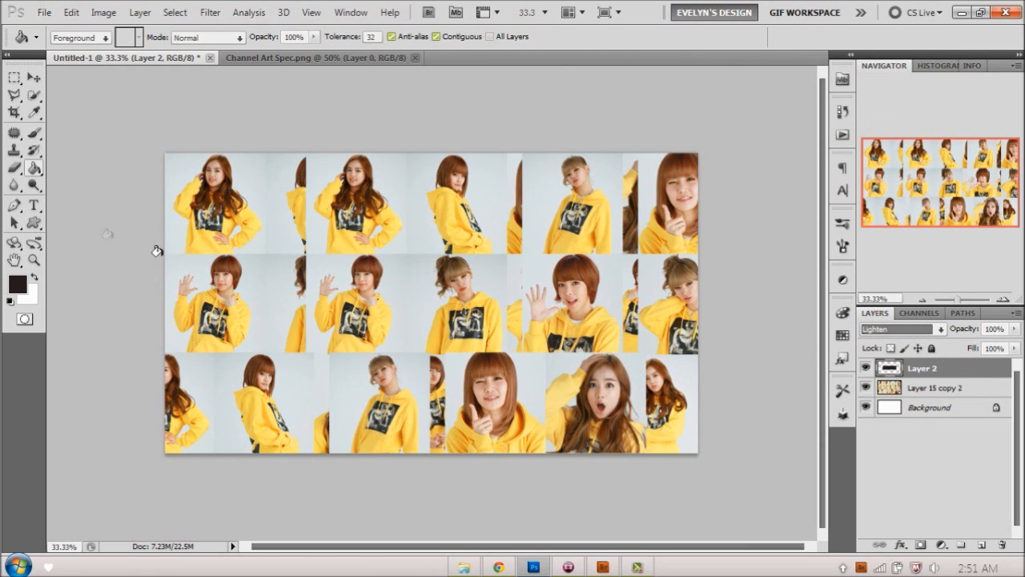
Sample the yellow of the first photo's hoodie as the foreground colour with the Eyedropper.
{"action": "left_click", "coordinate": [33, 112]}
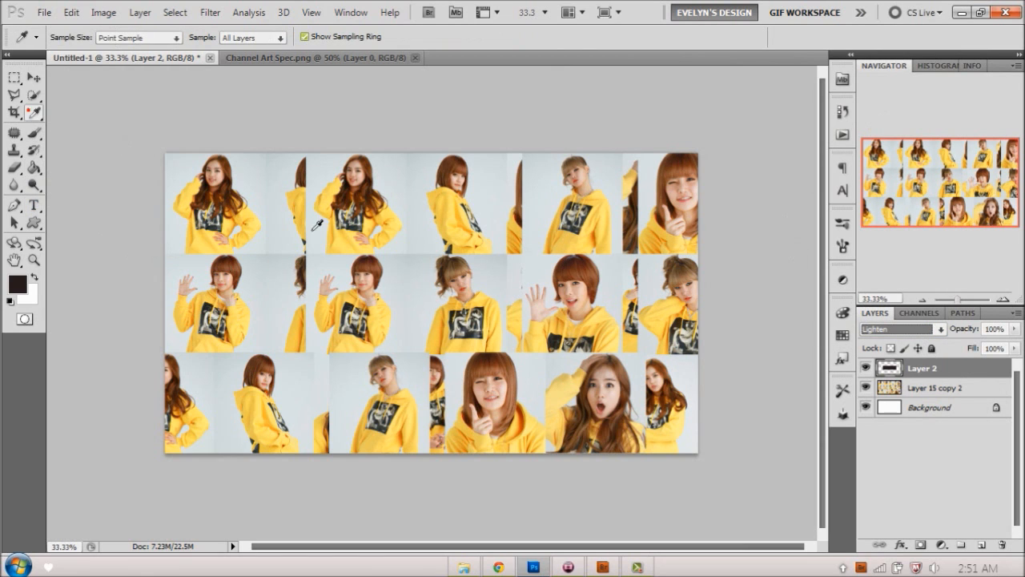
{"action": "left_click", "coordinate": [253, 218]}
{"action": "left_click", "coordinate": [248, 210]}
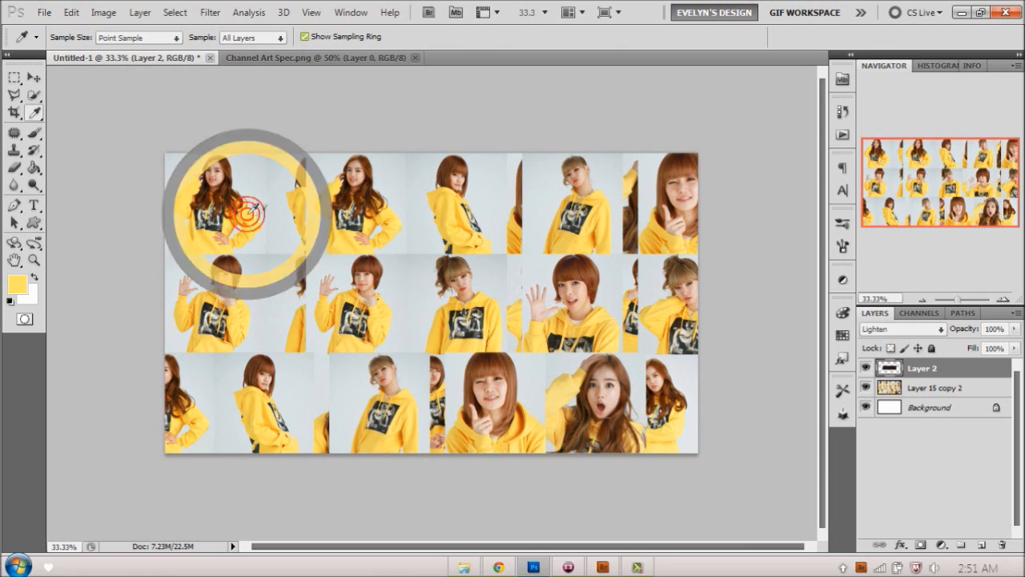
Add a Hue/Saturation adjustment layer above Layer 15 copy 2 with Master saturation at +42.
{"action": "left_click", "coordinate": [959, 388]}
{"action": "left_click", "coordinate": [942, 544]}
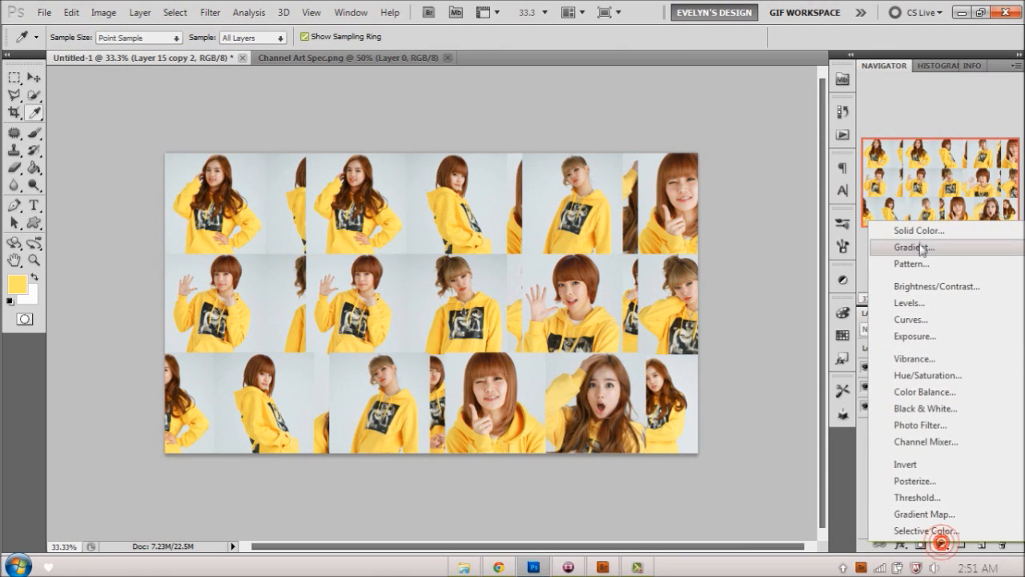
{"action": "left_click", "coordinate": [930, 375]}
{"action": "left_click_drag", "start_coordinate": [730, 352], "coordinate": [757, 347]}
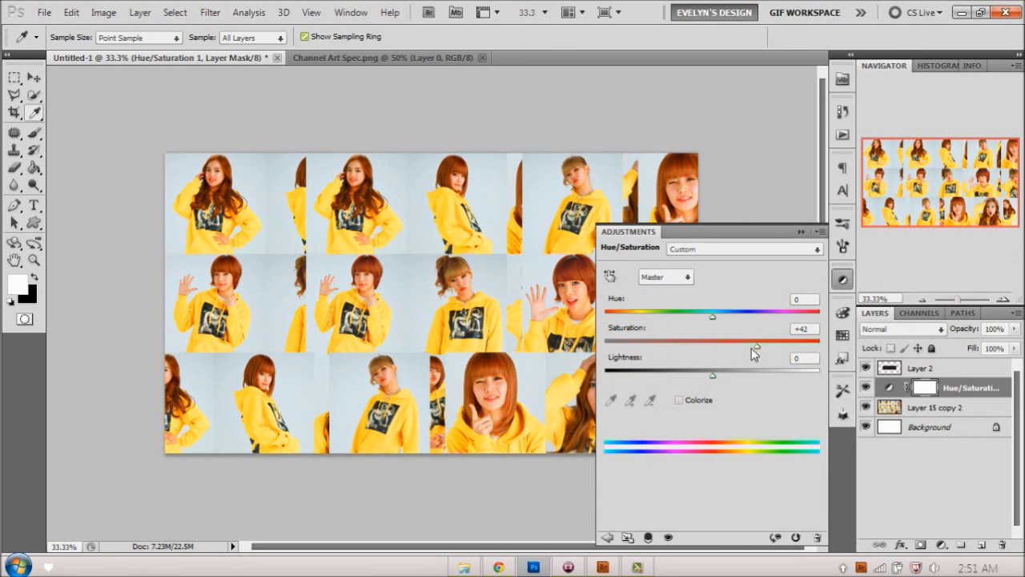
Set the hue of the Yellows range to +42 in the Hue/Saturation adjustment.
{"action": "left_click", "coordinate": [680, 277]}
{"action": "left_click", "coordinate": [673, 317]}
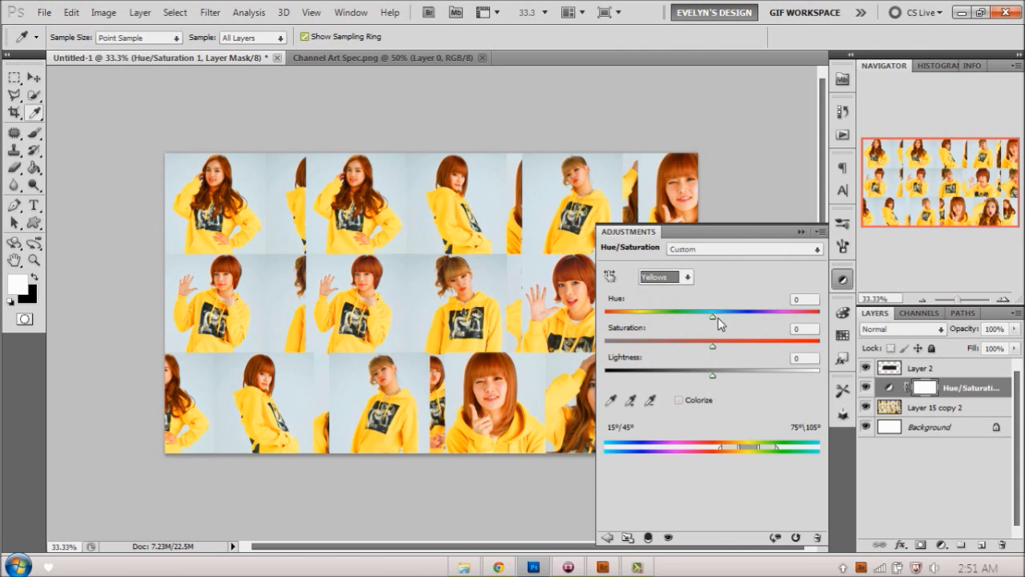
{"action": "left_click_drag", "start_coordinate": [761, 317], "coordinate": [751, 322]}
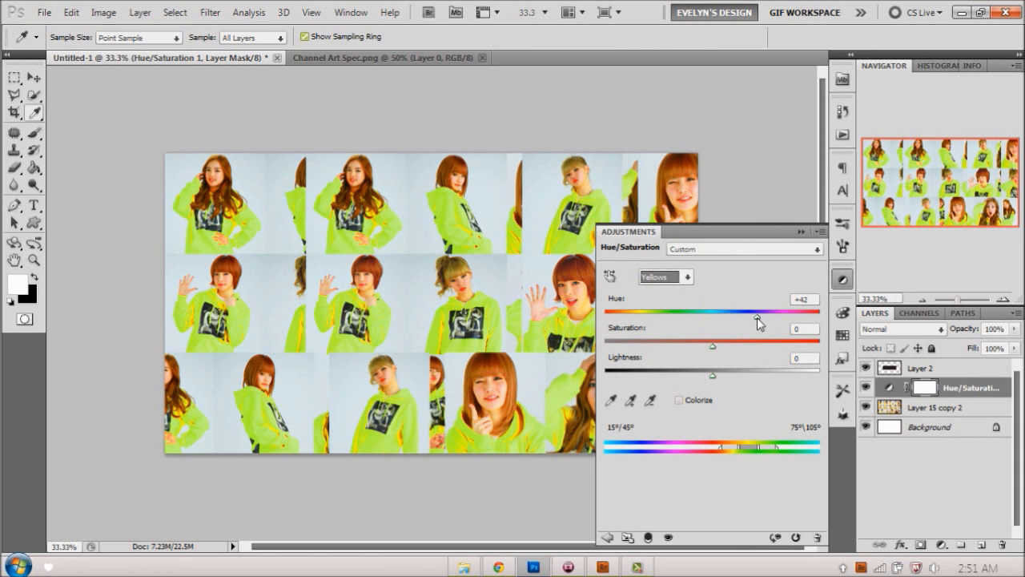
Set the hue of the Reds range to -7 in the Hue/Saturation adjustment and switch to the Blues range.
{"action": "left_click", "coordinate": [679, 277]}
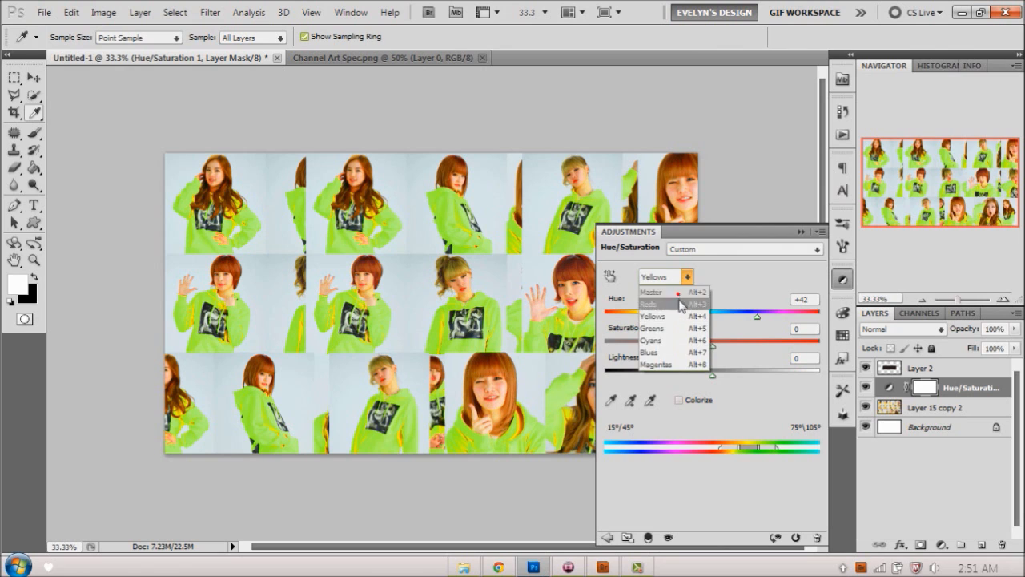
{"action": "left_click", "coordinate": [680, 304]}
{"action": "left_click_drag", "start_coordinate": [729, 316], "coordinate": [705, 321]}
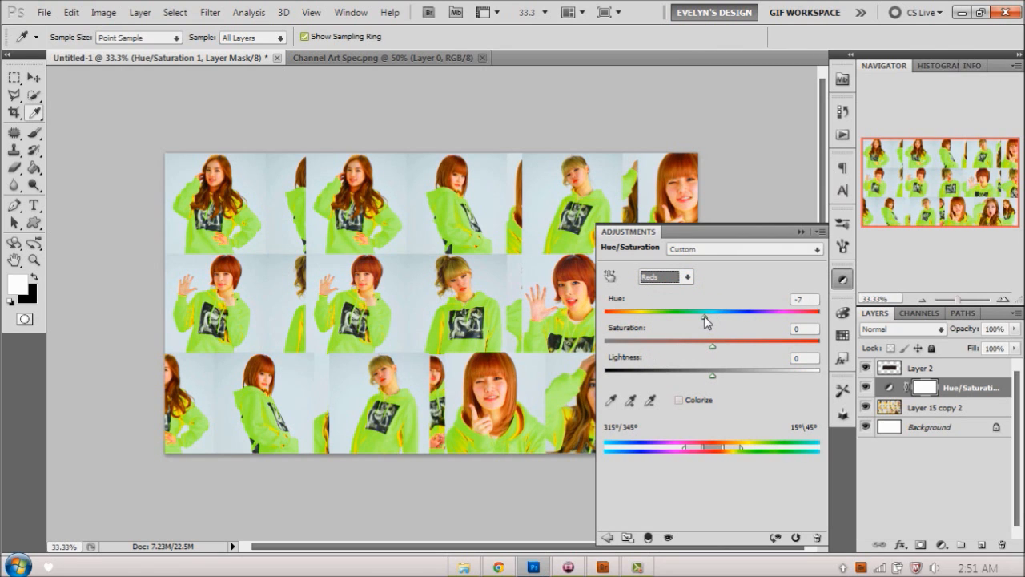
{"action": "left_click", "coordinate": [655, 277]}
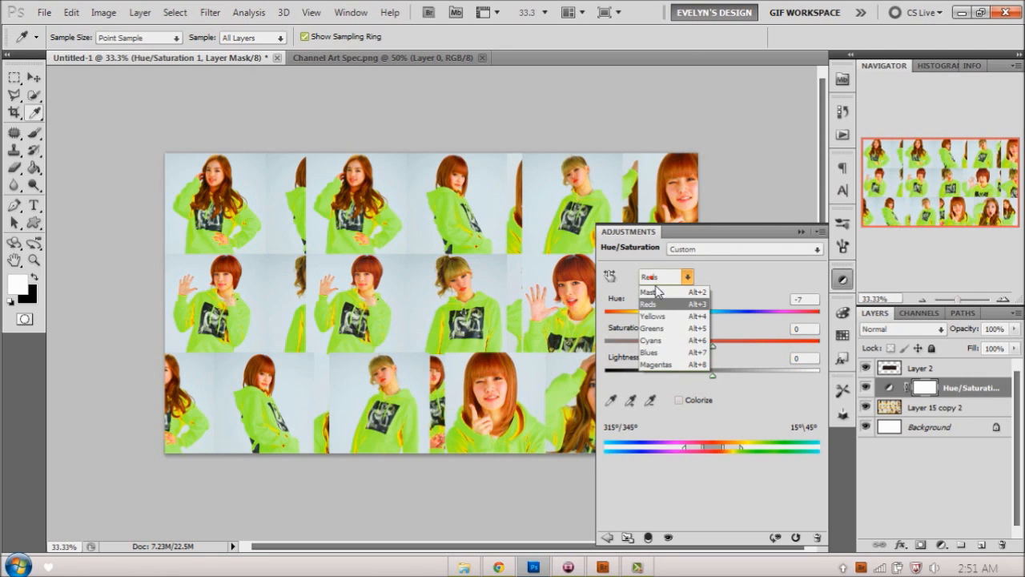
{"action": "left_click", "coordinate": [669, 355]}
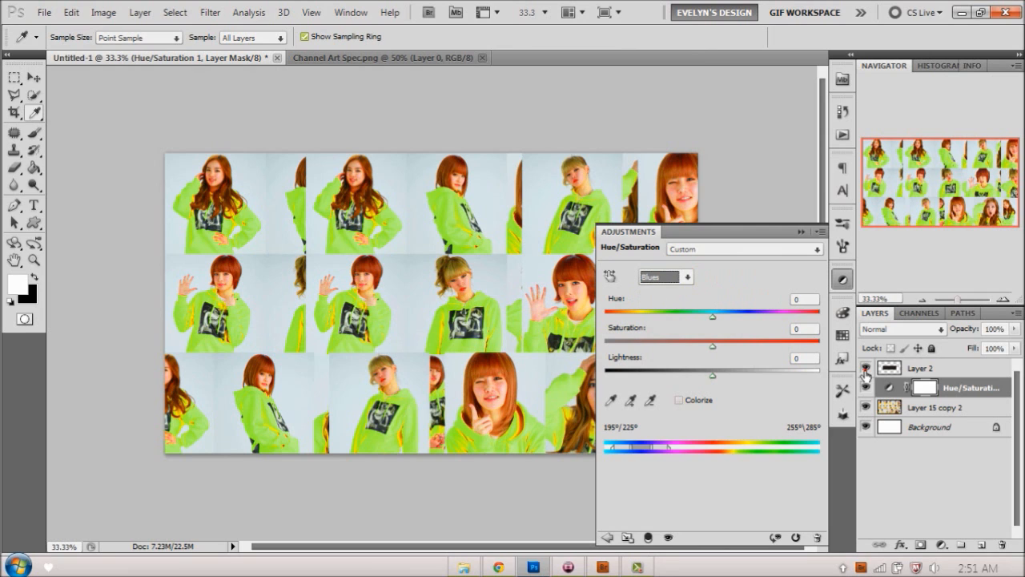
Add a Gradient Map adjustment layer directly above Hue/Saturation 1.
{"action": "left_click", "coordinate": [905, 372]}
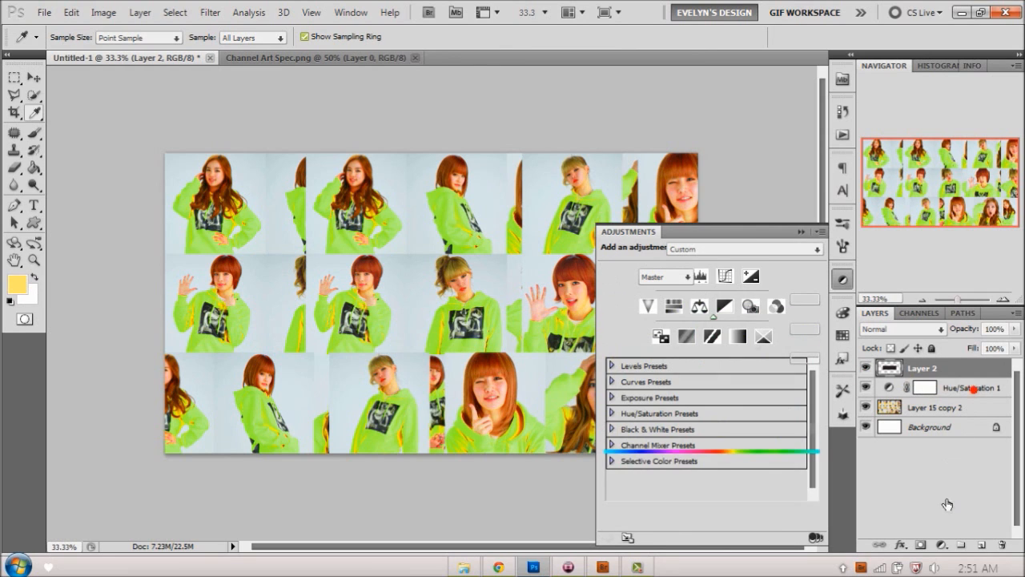
{"action": "left_click", "coordinate": [965, 390]}
{"action": "left_click", "coordinate": [941, 545]}
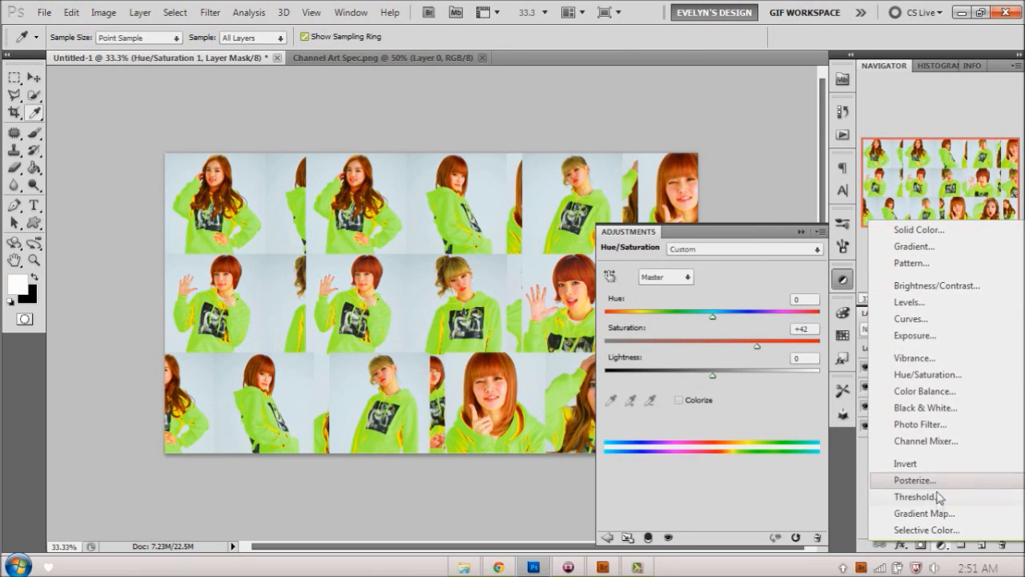
{"action": "left_click", "coordinate": [941, 513]}
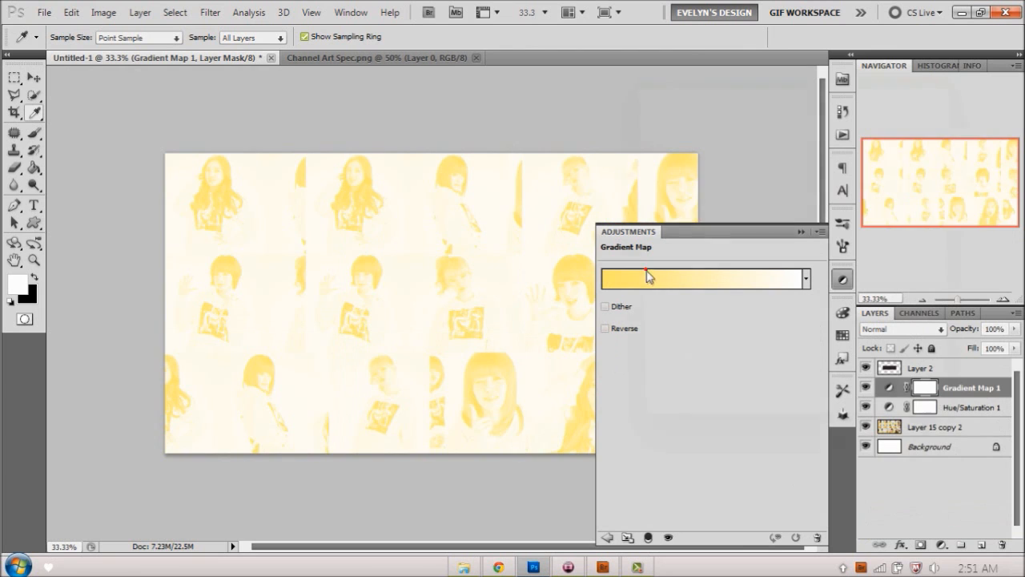
Apply a dark brown to beige preset gradient to the Gradient Map and collapse its settings.
{"action": "left_click", "coordinate": [651, 276]}
{"action": "scroll", "coordinate": [828, 169], "scroll_direction": "down", "scroll_amount": 8}
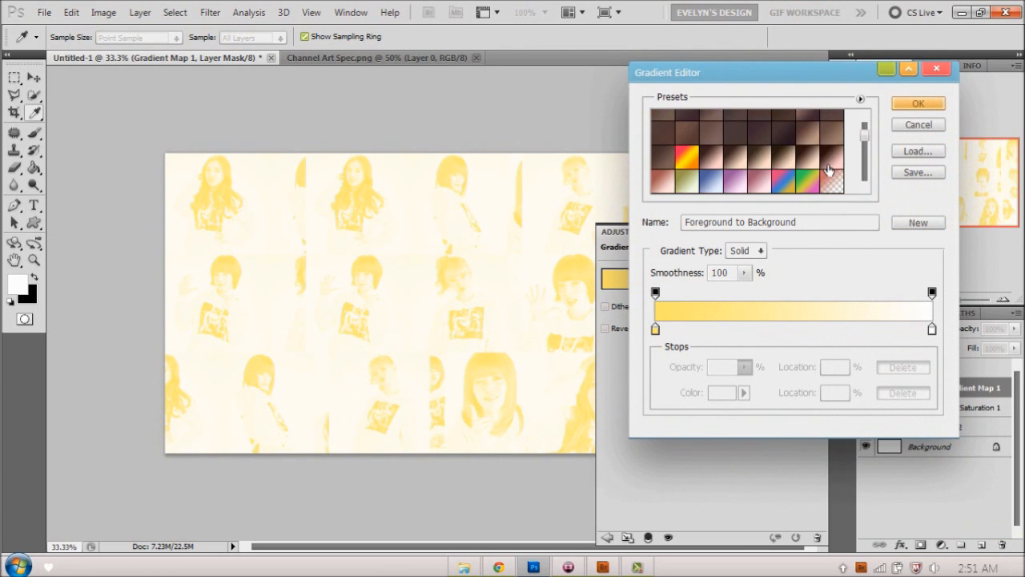
{"action": "scroll", "coordinate": [827, 169], "scroll_direction": "down", "scroll_amount": 6}
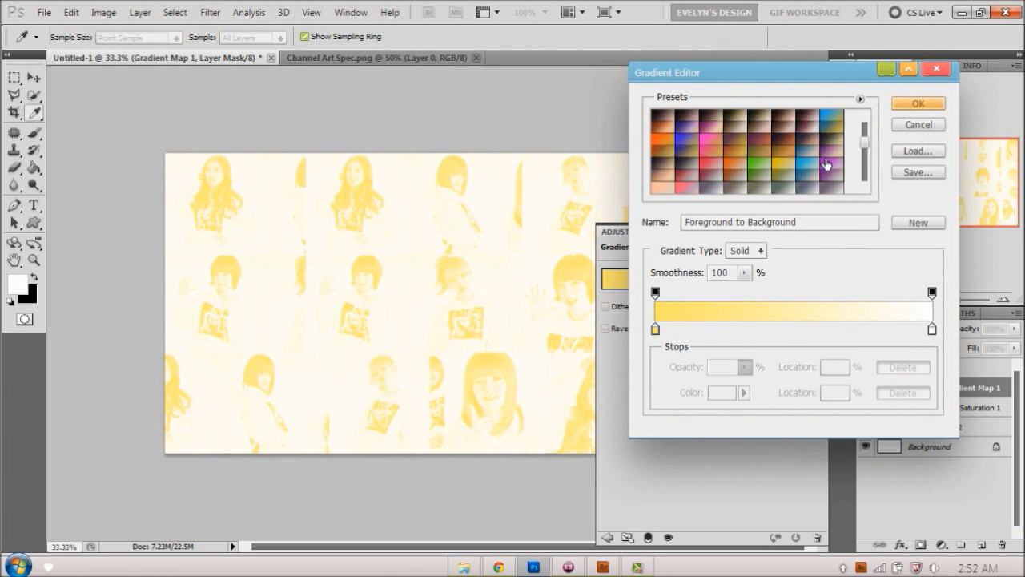
{"action": "left_click", "coordinate": [808, 147]}
{"action": "scroll", "coordinate": [808, 160], "scroll_direction": "down", "scroll_amount": 2}
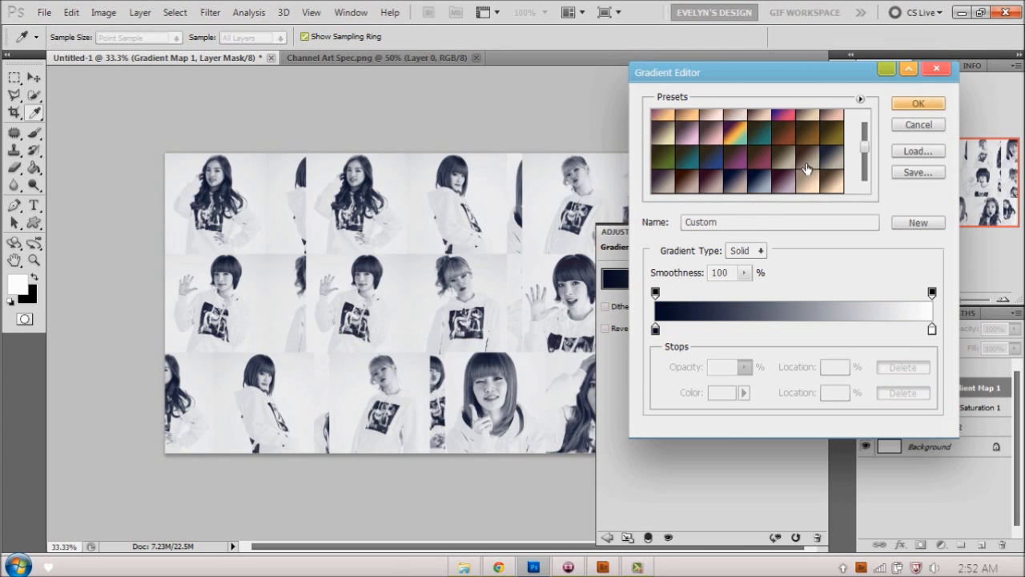
{"action": "left_click", "coordinate": [790, 159]}
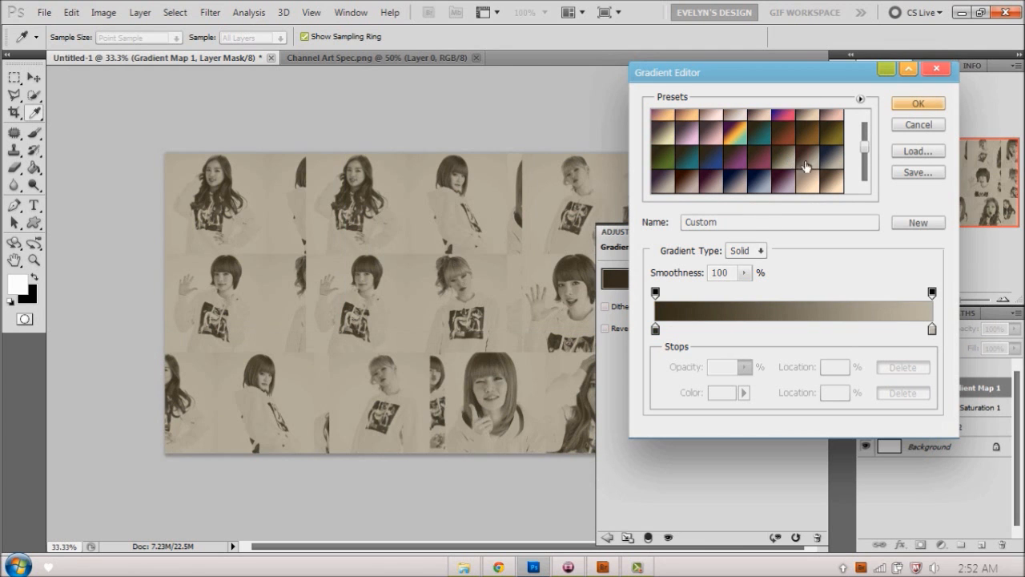
{"action": "scroll", "coordinate": [808, 166], "scroll_direction": "down", "scroll_amount": 2}
{"action": "left_click", "coordinate": [915, 103]}
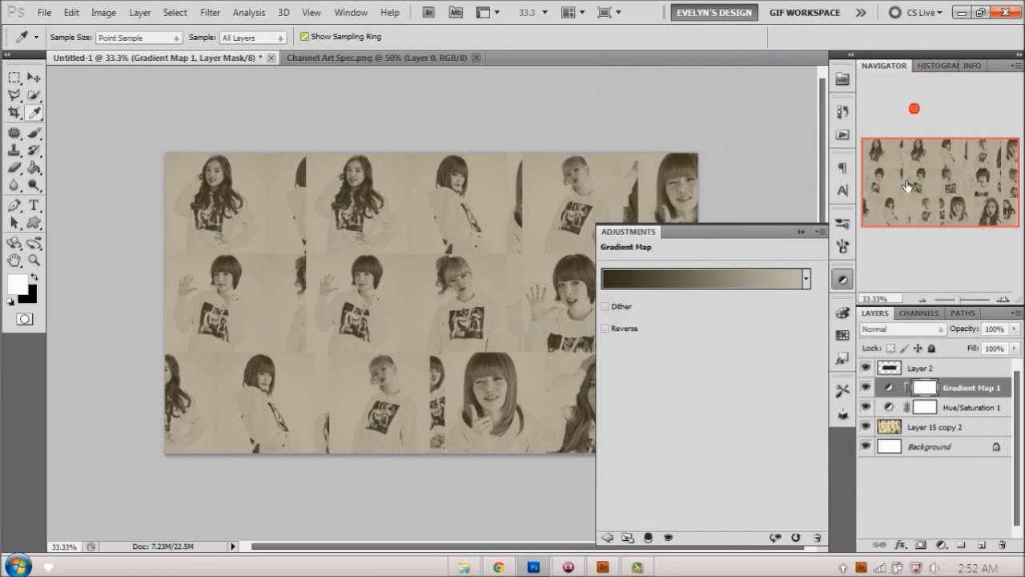
{"action": "left_click", "coordinate": [842, 279]}
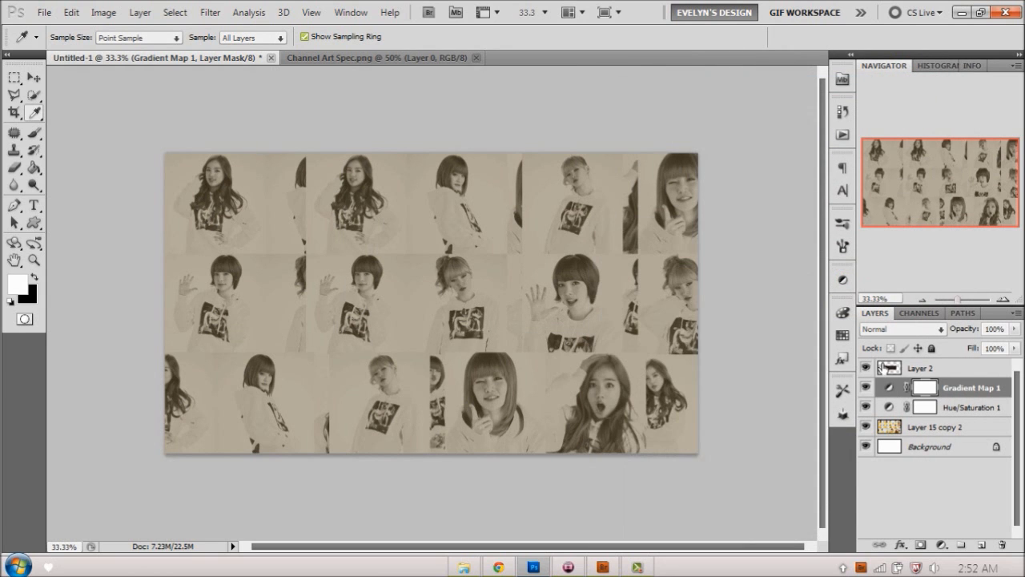
Set the blend mode of Layer 2, the dark rectangle, back to Normal.
{"action": "left_click", "coordinate": [881, 367]}
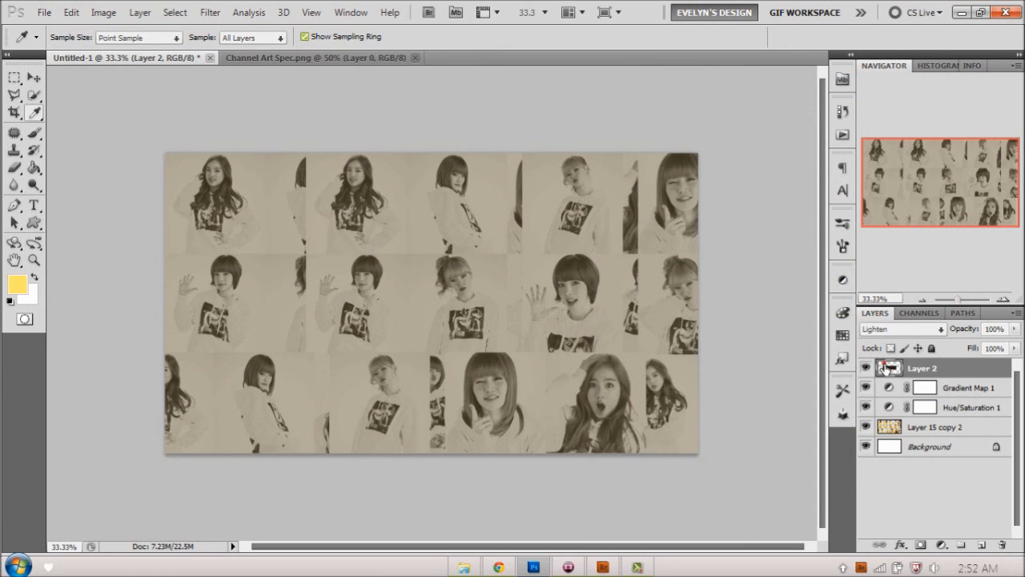
{"action": "left_click", "coordinate": [876, 333]}
{"action": "left_click", "coordinate": [895, 11]}
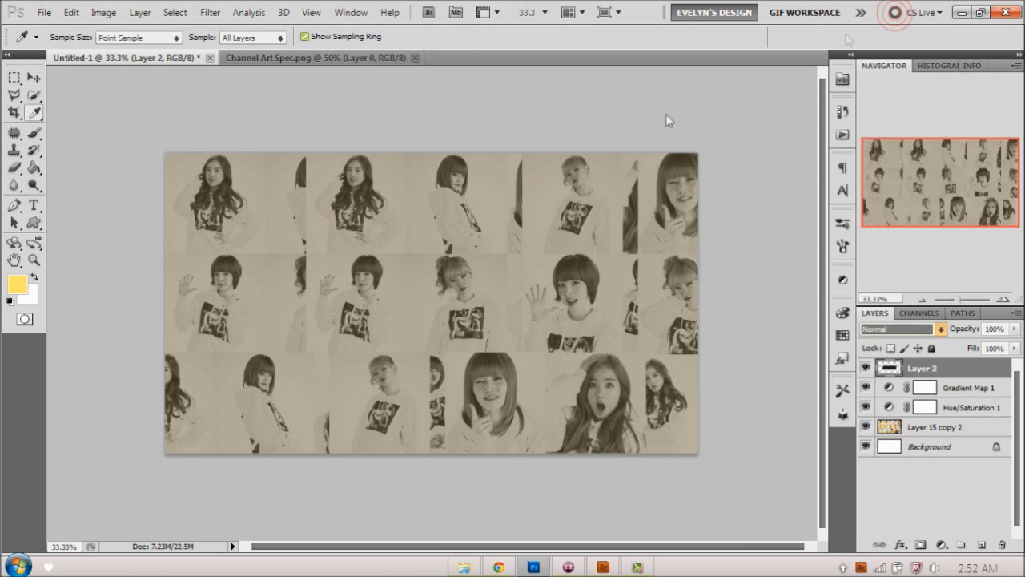
{"action": "left_click", "coordinate": [34, 205]}
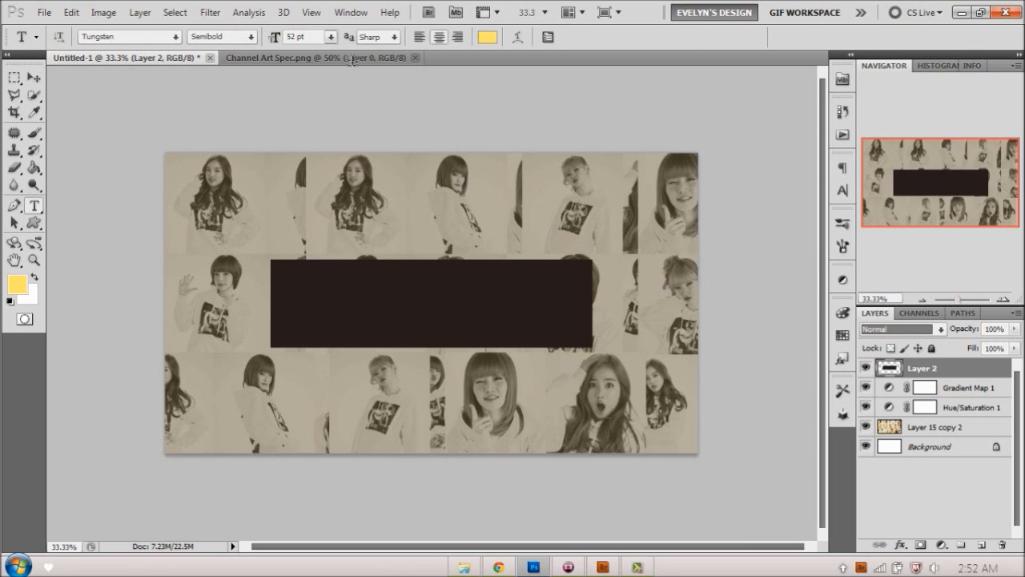
{"action": "left_click", "coordinate": [34, 78]}
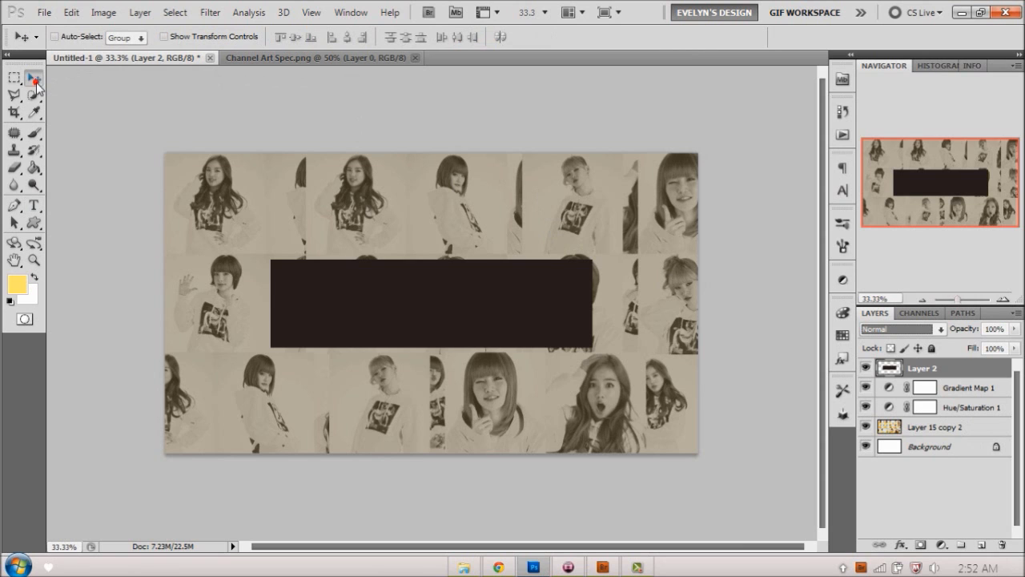
{"action": "key", "text": "ctrl+a"}
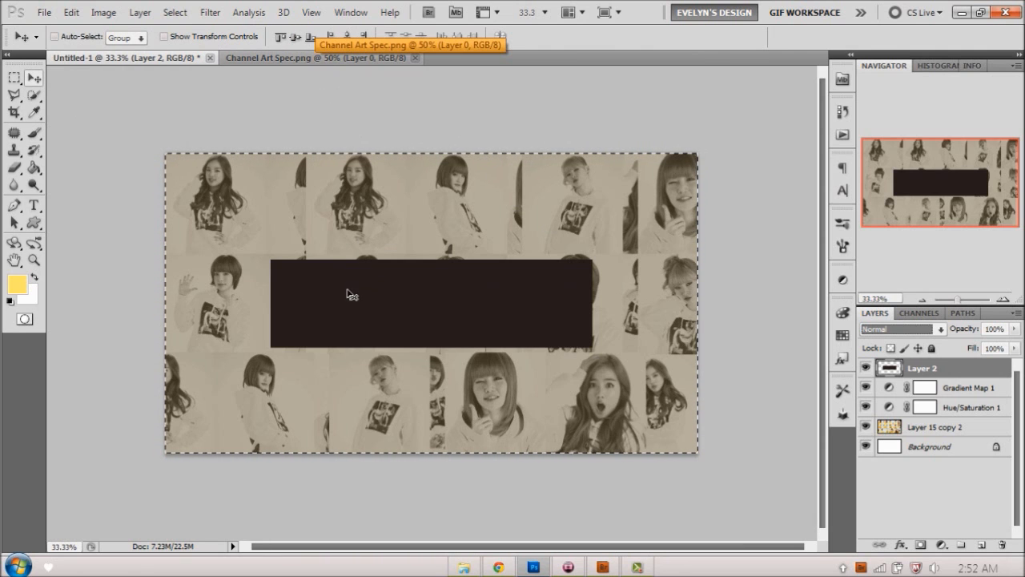
{"action": "key", "text": "ctrl+d"}
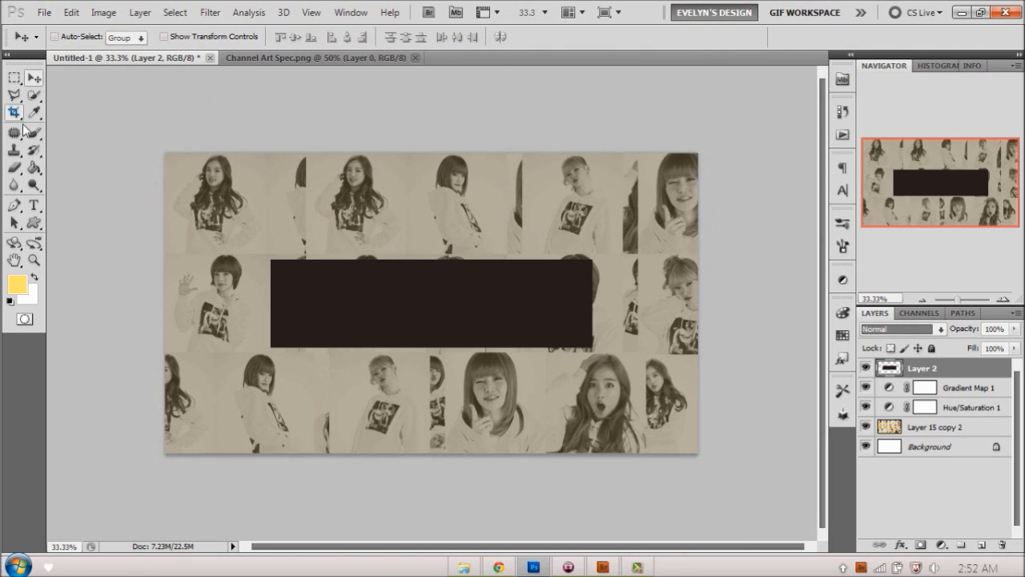
Set the Type tool's text colour to purple 850ec2, keeping the Tungsten Semibold font.
{"action": "left_click", "coordinate": [34, 205]}
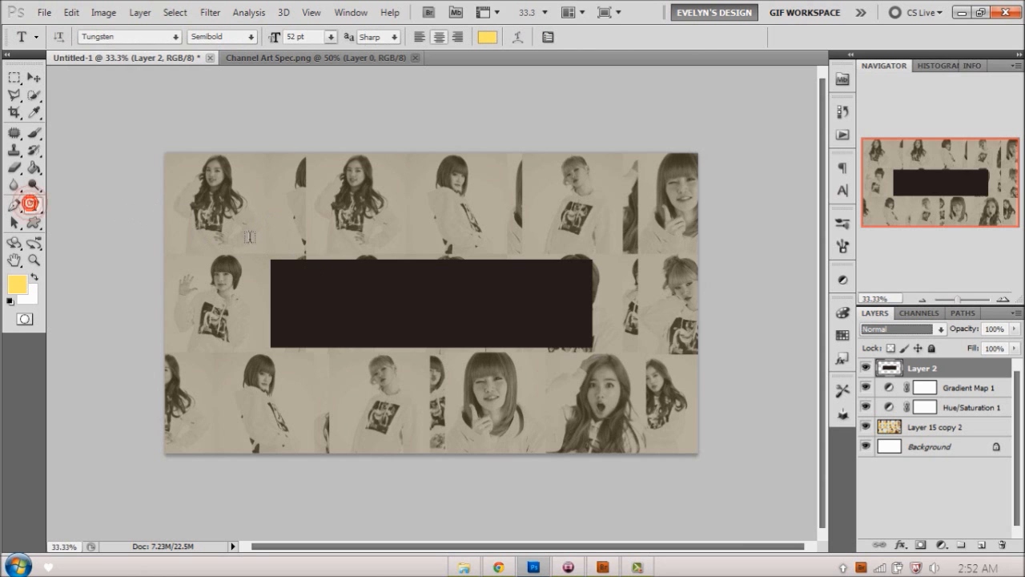
{"action": "left_click", "coordinate": [486, 38]}
{"action": "mouse_move", "coordinate": [807, 160]}
{"action": "left_mouse_down"}
{"action": "mouse_move", "coordinate": [807, 120]}
{"action": "mouse_move", "coordinate": [807, 140]}
{"action": "left_mouse_up"}
{"action": "mouse_move", "coordinate": [710, 162]}
{"action": "left_mouse_down"}
{"action": "mouse_move", "coordinate": [727, 192]}
{"action": "mouse_move", "coordinate": [737, 190]}
{"action": "mouse_move", "coordinate": [776, 143]}
{"action": "left_mouse_up"}
{"action": "left_click", "coordinate": [961, 83]}
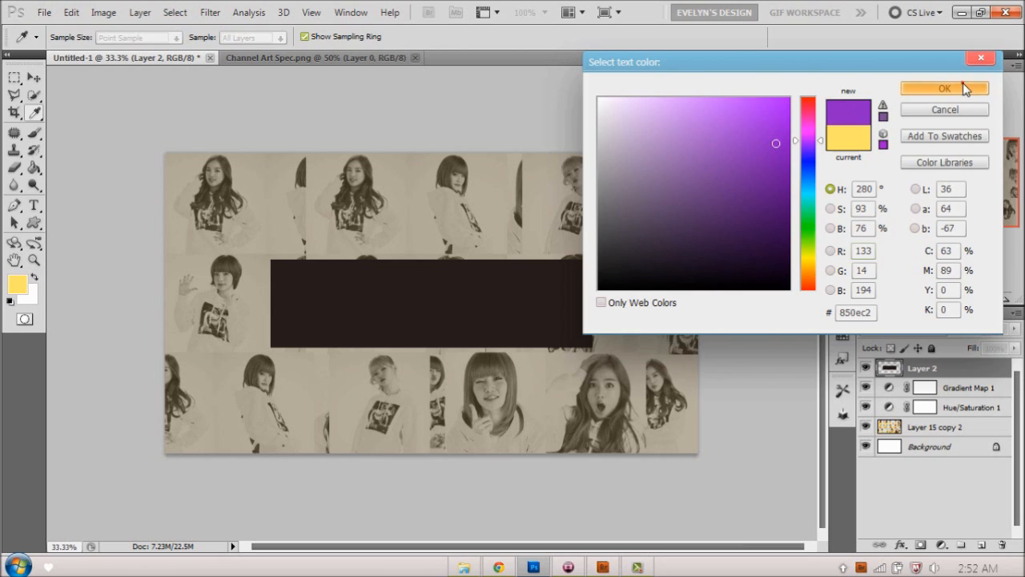
Add the text D-UNIT over the dark rectangle.
{"action": "left_click", "coordinate": [338, 308]}
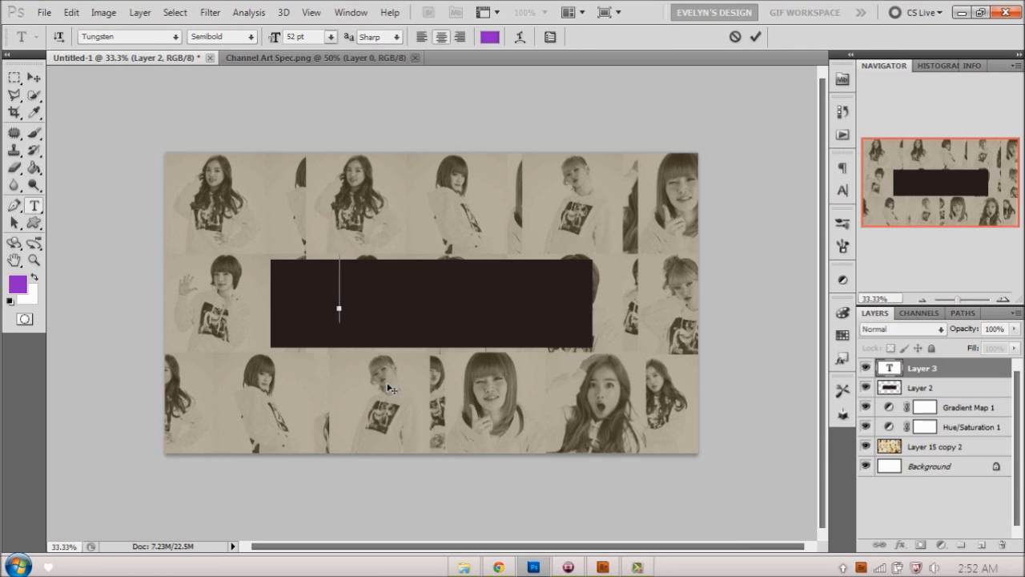
{"action": "type", "text": "D"}
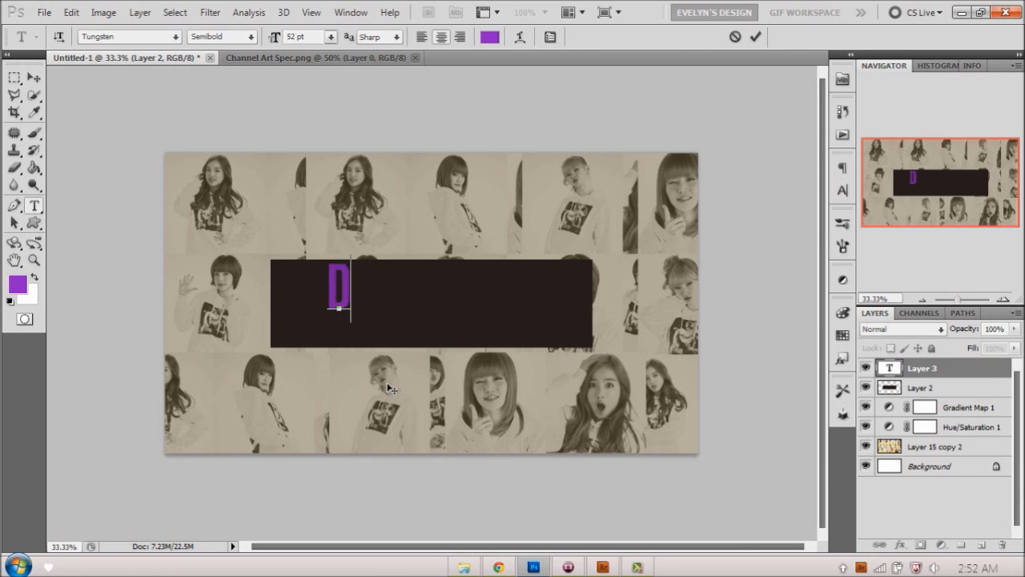
{"action": "type", "text": "-UNIT"}
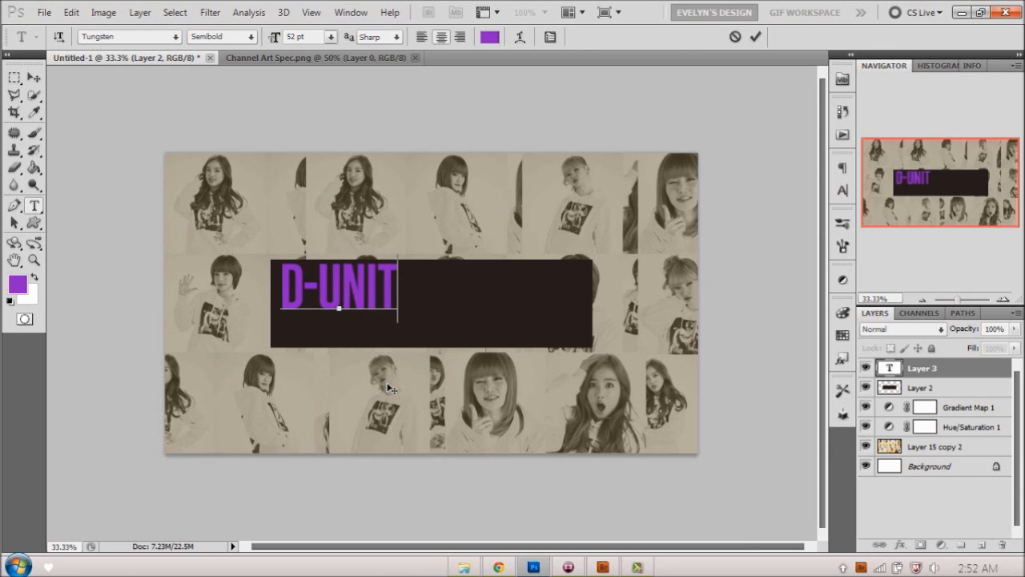
Enlarge the D-UNIT text to 86 pt and move it roughly to the middle of the dark rectangle.
{"action": "key", "text": "ctrl+a"}
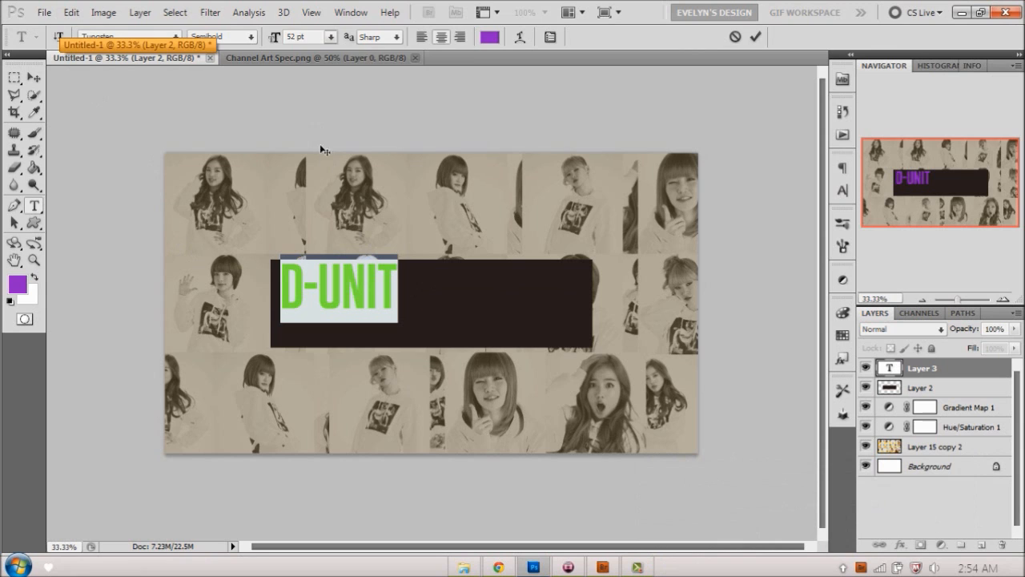
{"action": "left_click_drag", "start_coordinate": [275, 37], "coordinate": [298, 45]}
{"action": "left_click_drag", "start_coordinate": [528, 210], "coordinate": [618, 233]}
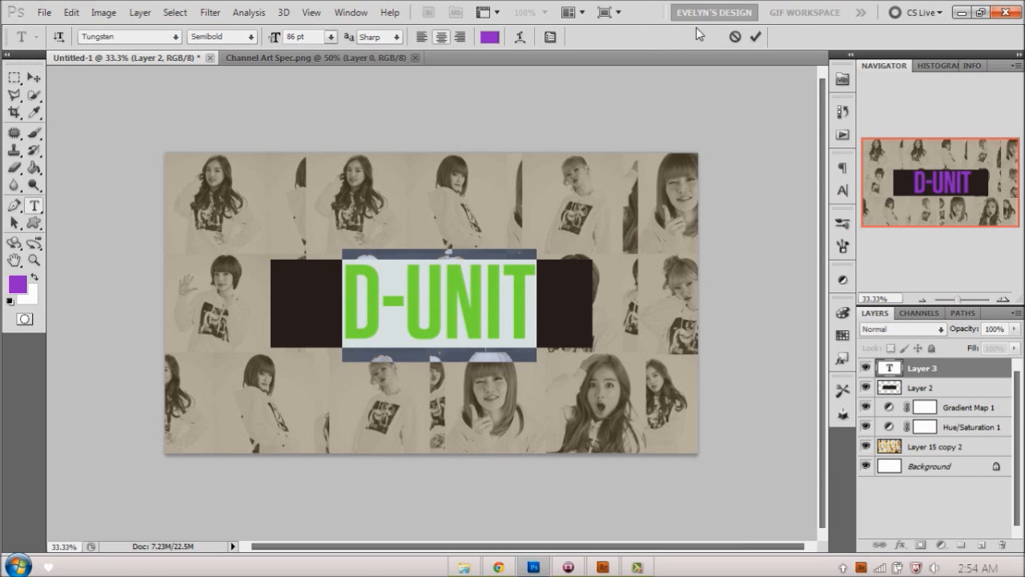
{"action": "left_click", "coordinate": [756, 38]}
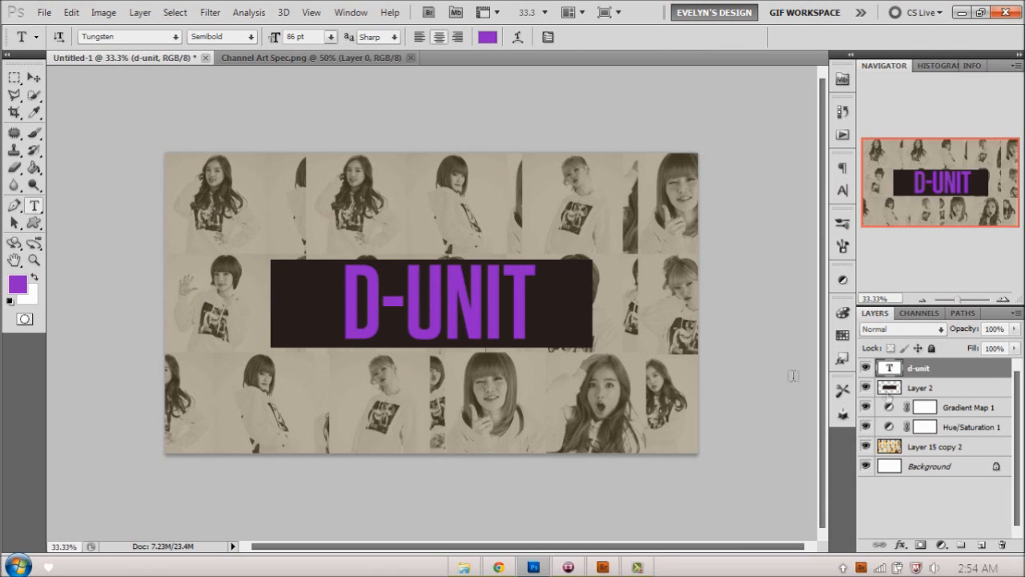
Centre the D-UNIT text vertically and horizontally on the dark rectangle using a selection of Layer 2, then deselect.
{"action": "left_click", "coordinate": [927, 408], "text": "ctrl"}
{"action": "left_click", "coordinate": [890, 388], "text": "ctrl"}
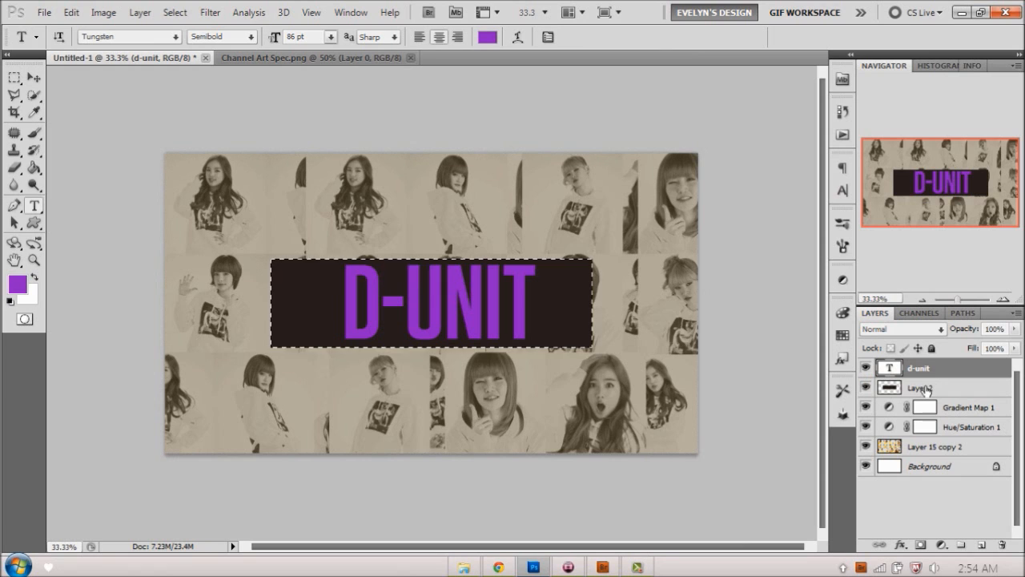
{"action": "key", "text": "a"}
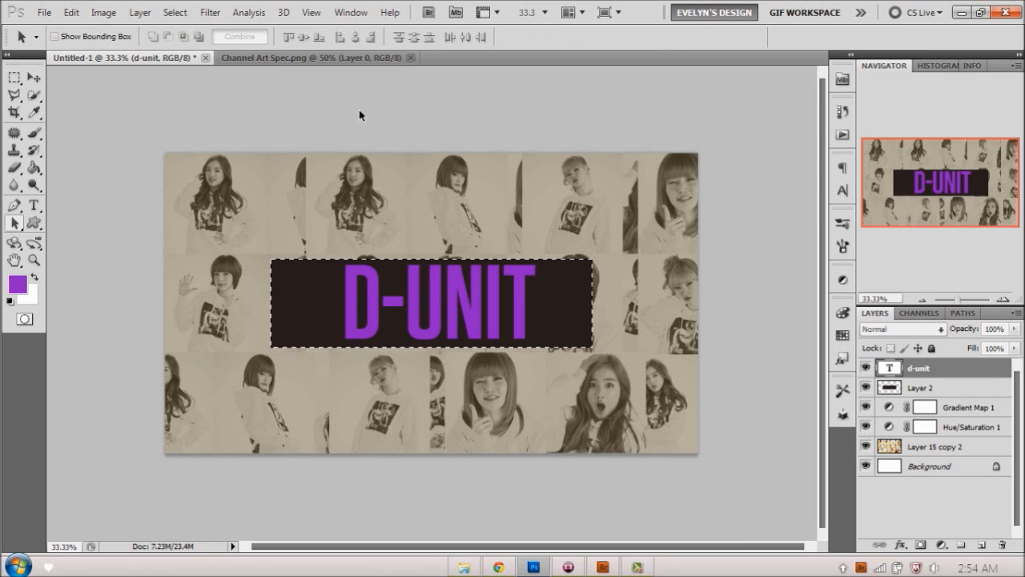
{"action": "left_click", "coordinate": [34, 78]}
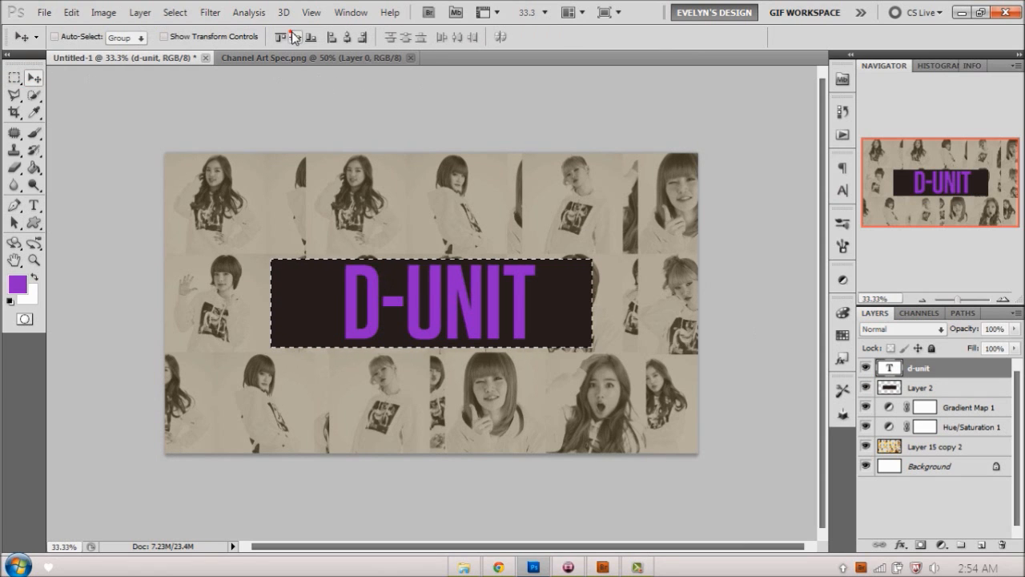
{"action": "left_click", "coordinate": [346, 38]}
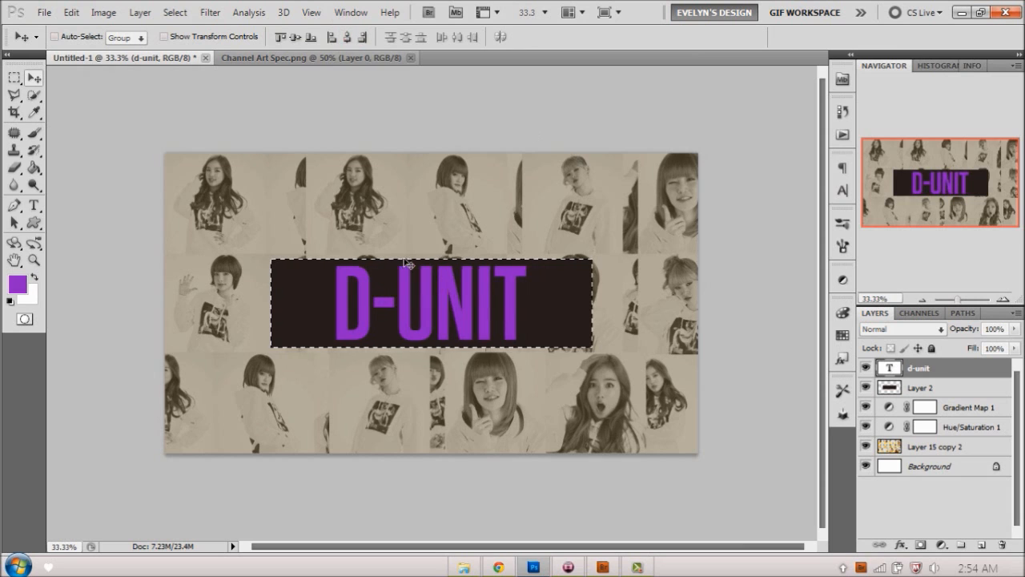
{"action": "key", "text": "ctrl+d"}
Add the text FACE TO FACE at 14 pt and place it in the dark rectangle's upper-left corner, beside D-UNIT.
{"action": "left_click", "coordinate": [33, 206]}
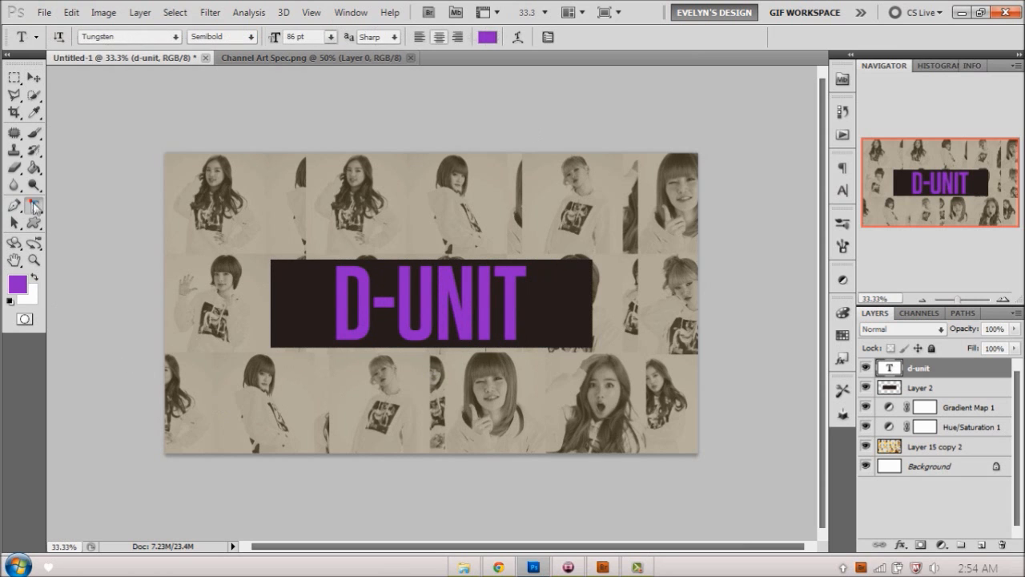
{"action": "left_click", "coordinate": [280, 289]}
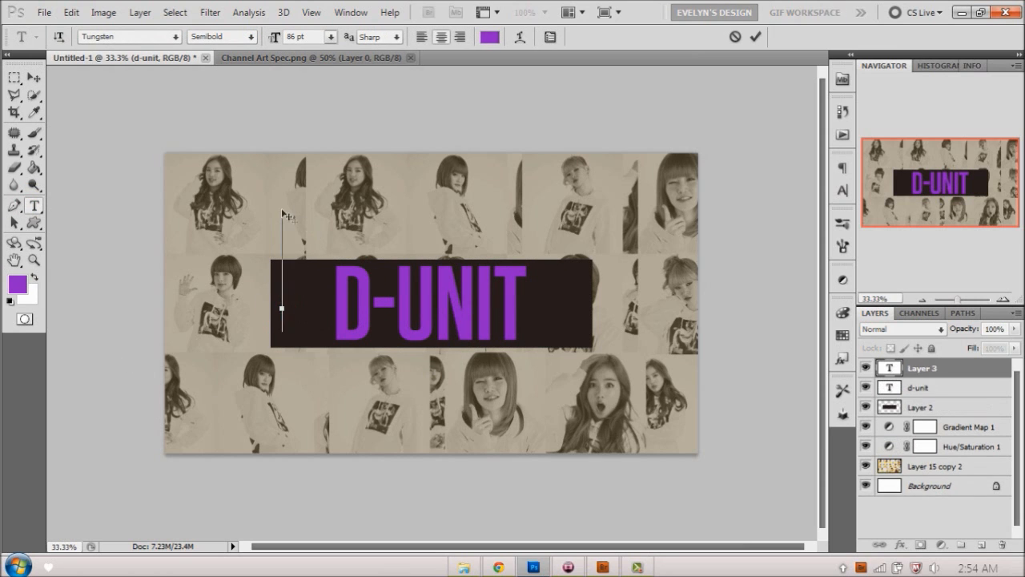
{"action": "left_click", "coordinate": [327, 36]}
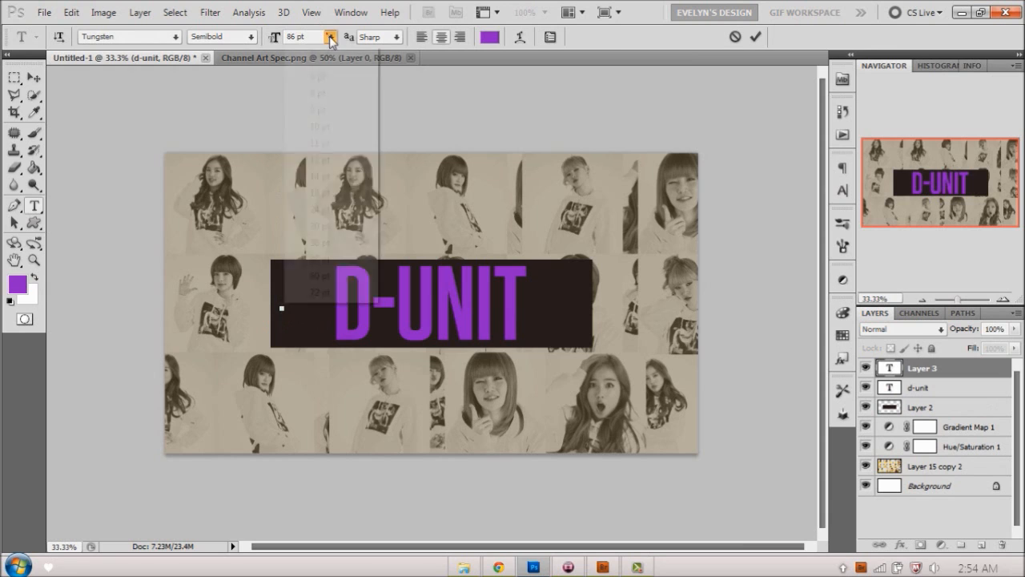
{"action": "left_click", "coordinate": [340, 175]}
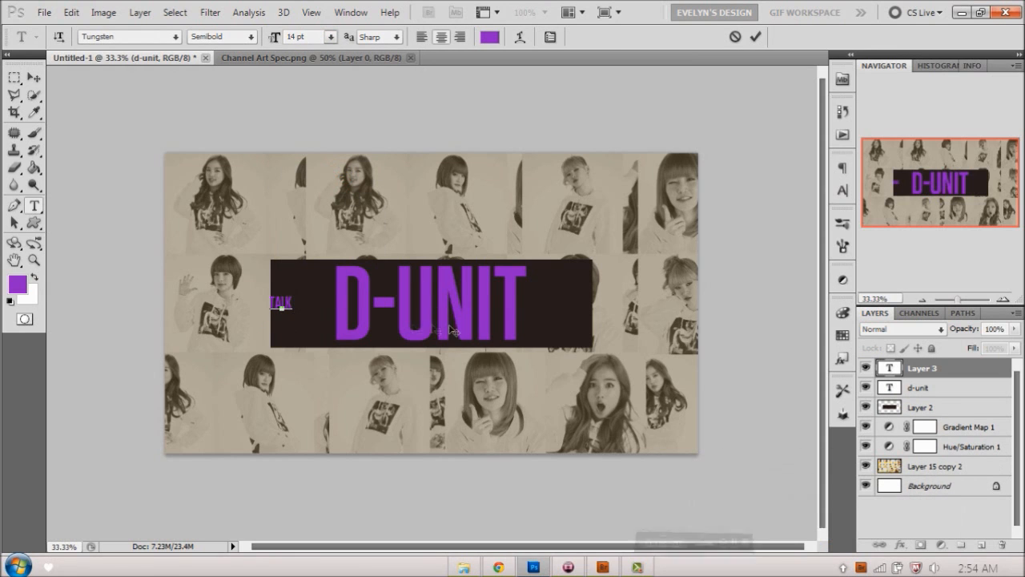
{"action": "key", "text": "ctrl+a"}
{"action": "type", "text": "FACE TO FACE"}
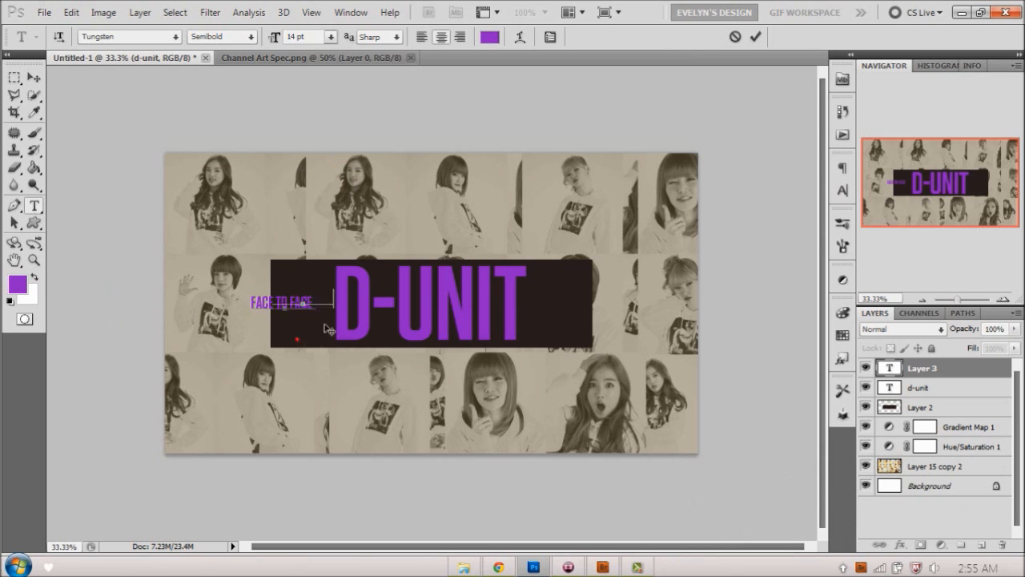
{"action": "left_click_drag", "start_coordinate": [320, 343], "coordinate": [321, 314]}
{"action": "left_click", "coordinate": [756, 36]}
Duplicate the FACE TO FACE text four times, stacking the copies downward into five evenly spaced lines beside D-UNIT.
{"action": "key", "text": "v"}
{"action": "key", "text": "ctrl+j"}
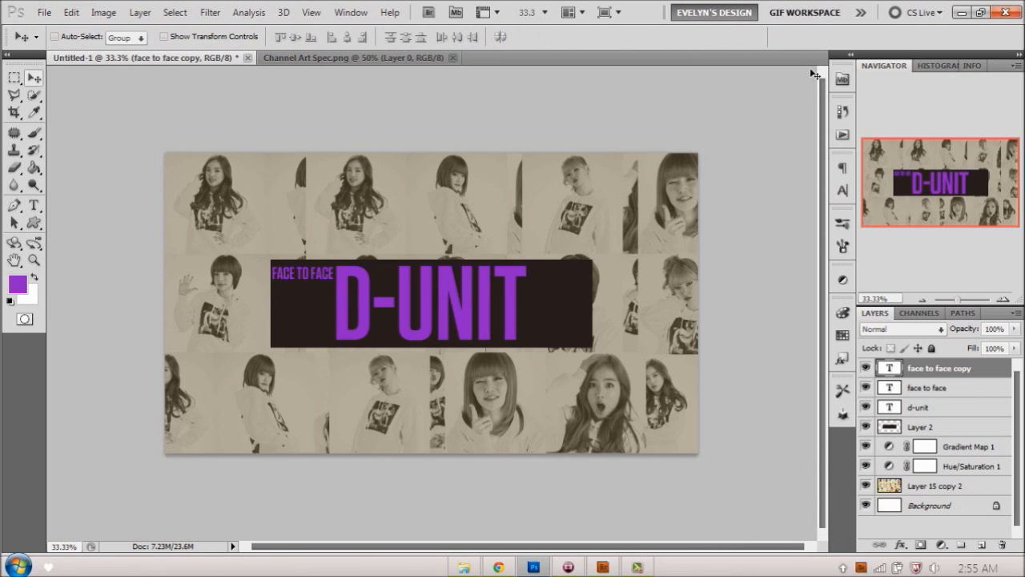
{"action": "key", "text": "shift+Up"}
{"action": "key", "text": "ctrl+j"}
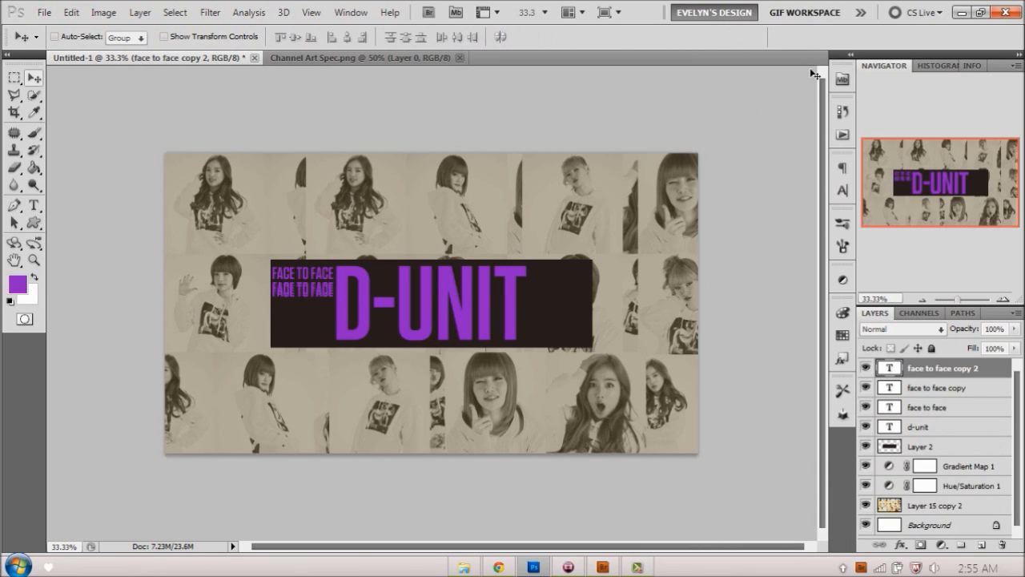
{"action": "key", "text": "shift+Down"}
{"action": "key", "text": "shift+Down"}
{"action": "key", "text": "shift+Down"}
{"action": "key", "text": "shift+Down"}
{"action": "key", "text": "shift+Down"}
{"action": "key", "text": "shift+Down"}
{"action": "key", "text": "ctrl+j"}
{"action": "key", "text": "shift+Down"}
{"action": "key", "text": "shift+Down"}
{"action": "key", "text": "shift+Down"}
{"action": "key", "text": "shift+Down"}
{"action": "key", "text": "shift+Down"}
{"action": "key", "text": "shift+Down"}
{"action": "key", "text": "ctrl+j"}
{"action": "key", "text": "shift+Down"}
{"action": "key", "text": "shift+Down"}
{"action": "key", "text": "shift+Down"}
{"action": "key", "text": "shift+Down"}
{"action": "key", "text": "shift+Down"}
{"action": "key", "text": "shift+Down"}
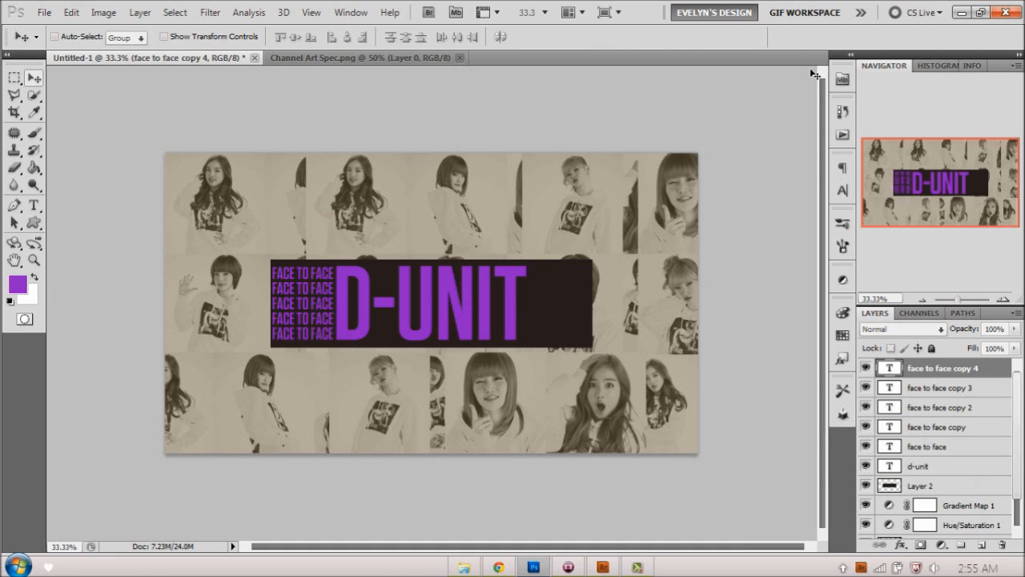
Group the five FACE TO FACE text layers and align the group to a selection of Layer 2, then deselect.
{"action": "left_click", "coordinate": [970, 446], "text": "shift"}
{"action": "key", "text": "ctrl+g"}
{"action": "left_click", "coordinate": [889, 404], "text": "ctrl"}
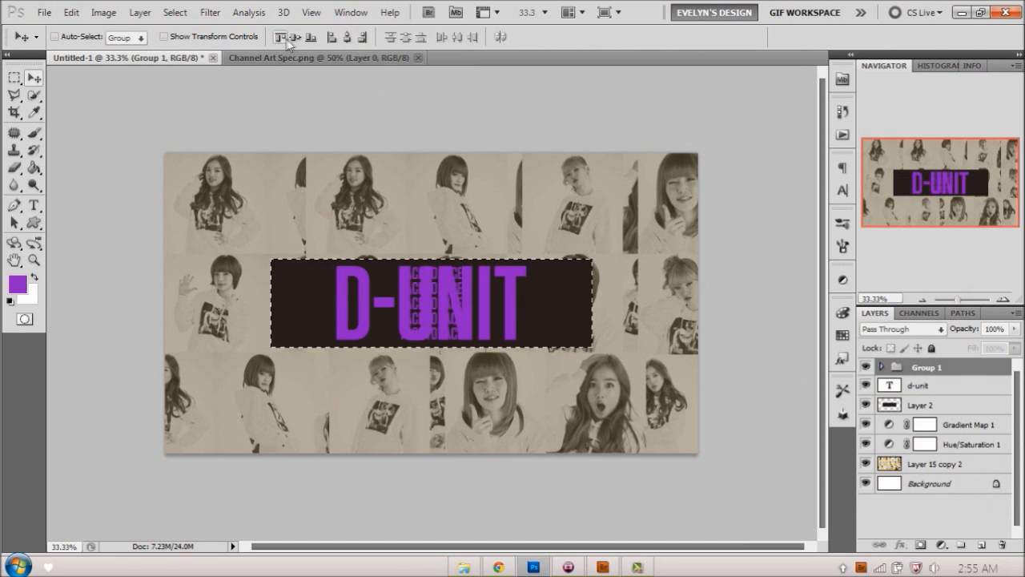
{"action": "key", "text": "ctrl+d"}
Duplicate the FACE TO FACE group, align the copy to the dark rectangle's right edge, and nudge it slightly inward.
{"action": "left_click_drag", "start_coordinate": [953, 367], "coordinate": [981, 545]}
{"action": "key", "text": "ctrl+a"}
{"action": "left_click", "coordinate": [362, 37]}
{"action": "left_click", "coordinate": [890, 422], "text": "ctrl"}
{"action": "left_click", "coordinate": [361, 38]}
{"action": "key", "text": "ctrl+d"}
{"action": "key", "text": "shift+Left"}
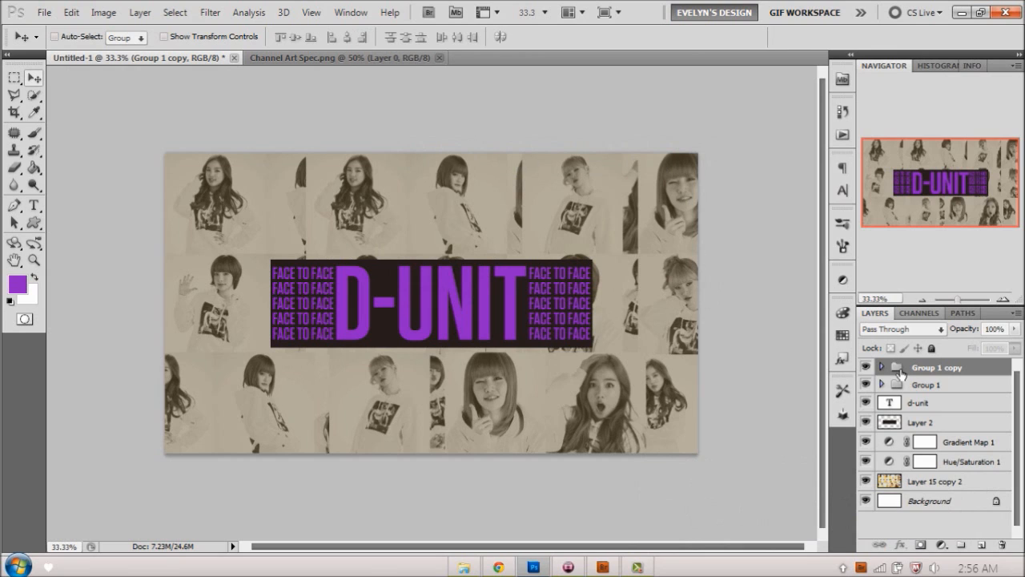
Recolour the top FACE TO FACE line in Group 1 to blue 0e85c2.
{"action": "left_click", "coordinate": [894, 404]}
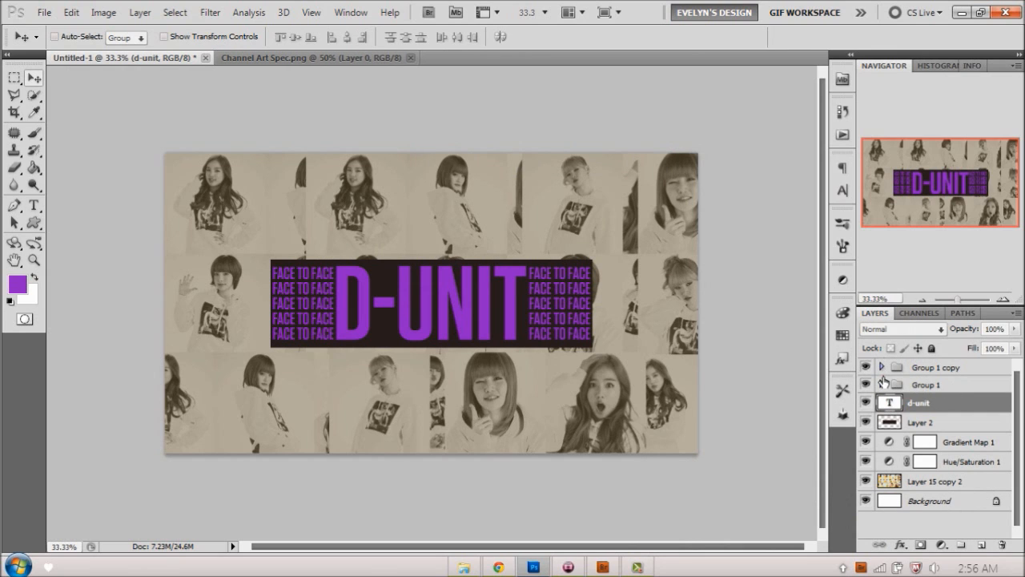
{"action": "left_click", "coordinate": [886, 384]}
{"action": "left_click", "coordinate": [882, 384]}
{"action": "scroll", "coordinate": [917, 444], "scroll_direction": "down", "scroll_amount": 2}
{"action": "left_click", "coordinate": [923, 433]}
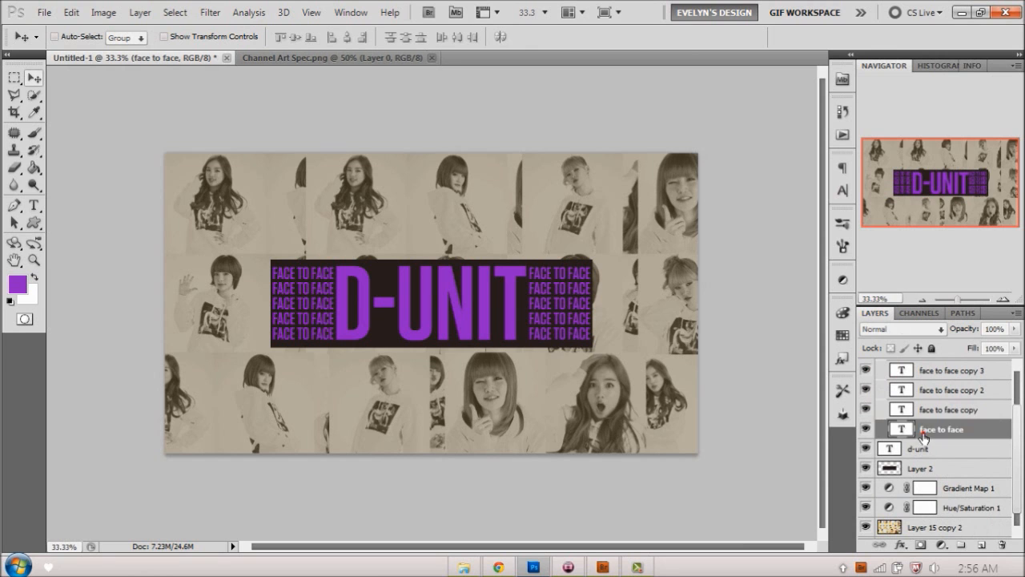
{"action": "key", "text": "t"}
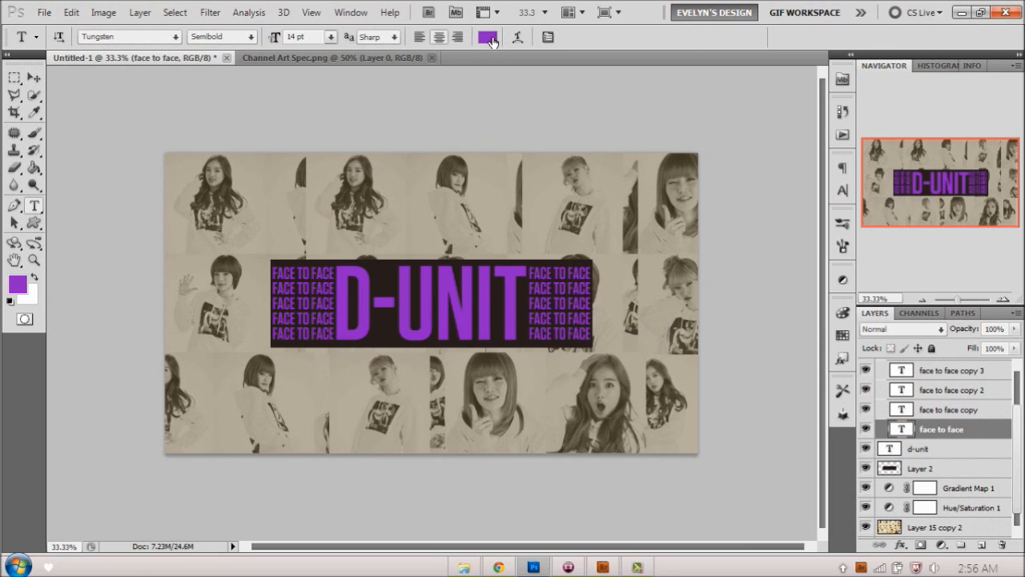
{"action": "left_click", "coordinate": [488, 38]}
{"action": "left_click_drag", "start_coordinate": [809, 150], "coordinate": [809, 183]}
{"action": "left_click", "coordinate": [937, 89]}
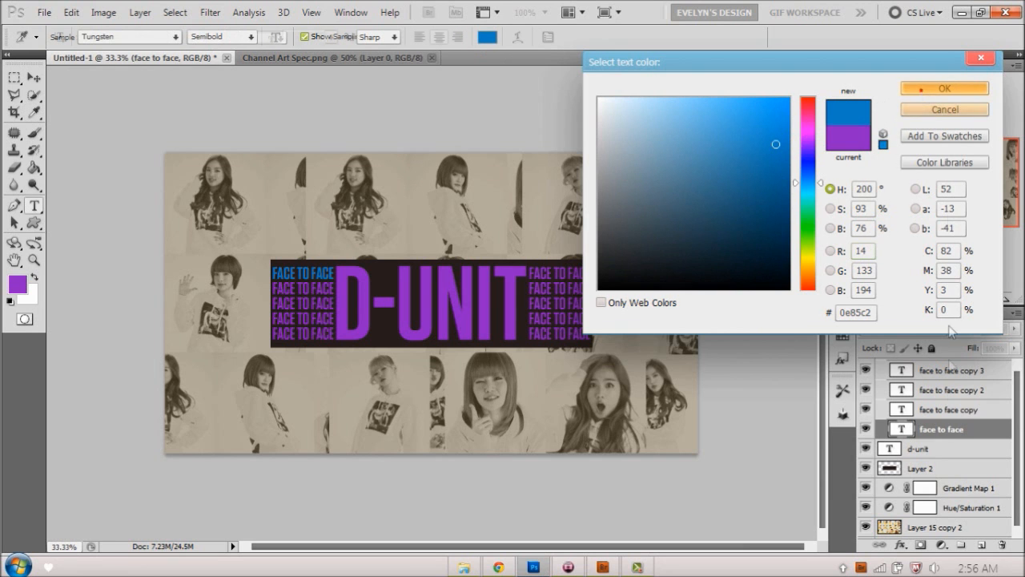
Recolour the second FACE TO FACE line in Group 1 green and the third line pink.
{"action": "left_click", "coordinate": [942, 412]}
{"action": "left_click", "coordinate": [491, 38]}
{"action": "left_click_drag", "start_coordinate": [809, 213], "coordinate": [809, 246]}
{"action": "left_click", "coordinate": [944, 89]}
{"action": "left_click", "coordinate": [815, 116]}
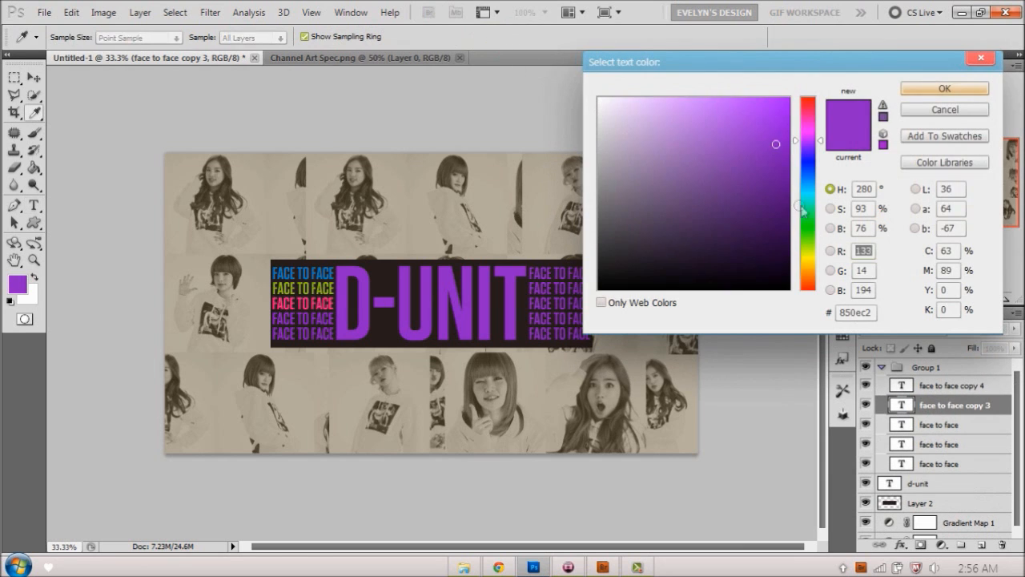
Recolour the fourth FACE TO FACE line in Group 1 orange f49b1d and the fifth line teal.
{"action": "left_click", "coordinate": [809, 270]}
{"action": "left_click", "coordinate": [767, 105]}
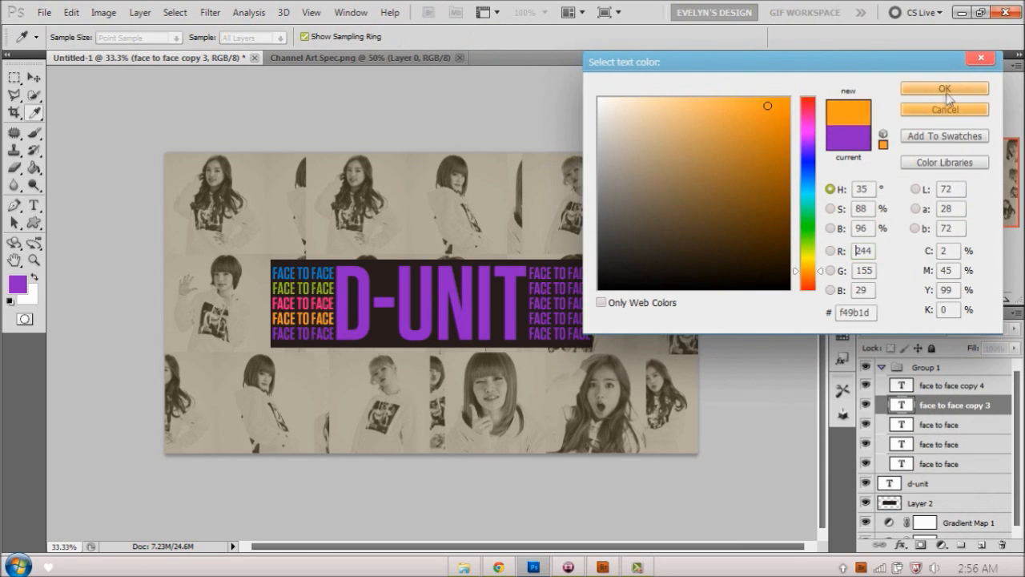
{"action": "left_click", "coordinate": [943, 89]}
{"action": "left_click", "coordinate": [928, 385]}
{"action": "left_click", "coordinate": [489, 38]}
{"action": "left_click", "coordinate": [807, 193]}
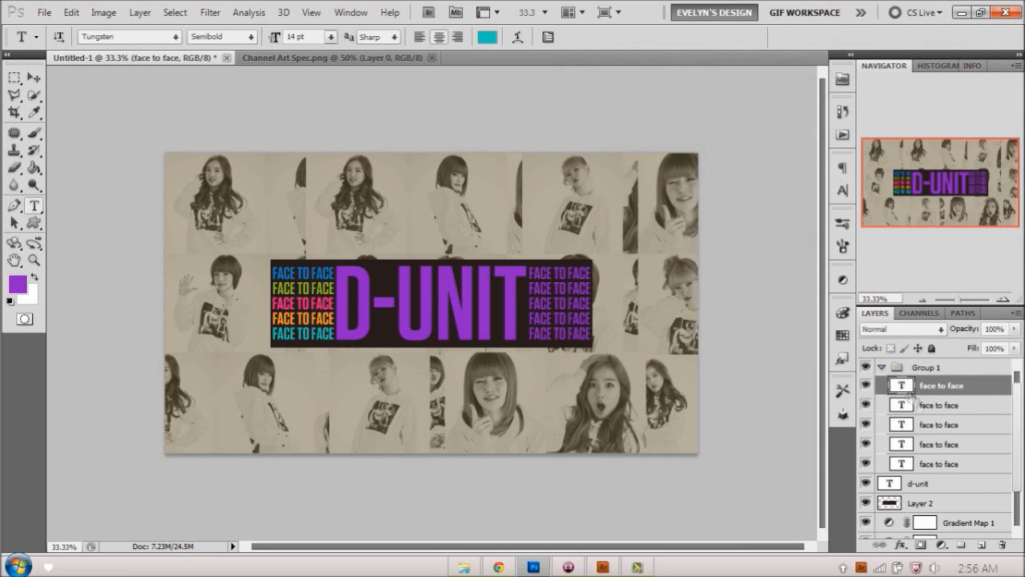
Recolour the top FACE TO FACE line in Group 1 copy with the teal sampled from Group 1's bottom line.
{"action": "left_click", "coordinate": [883, 367]}
{"action": "left_click", "coordinate": [883, 367]}
{"action": "left_click", "coordinate": [917, 466]}
{"action": "left_click", "coordinate": [488, 37]}
{"action": "left_click", "coordinate": [327, 334]}
{"action": "left_click", "coordinate": [943, 89]}
Recolour the other four lines in Group 1 copy orange, pink, green and blue by sampling Group 1's lines from bottom to top.
{"action": "left_click", "coordinate": [1005, 298]}
{"action": "left_click_drag", "start_coordinate": [941, 182], "coordinate": [910, 184]}
{"action": "left_click", "coordinate": [488, 37]}
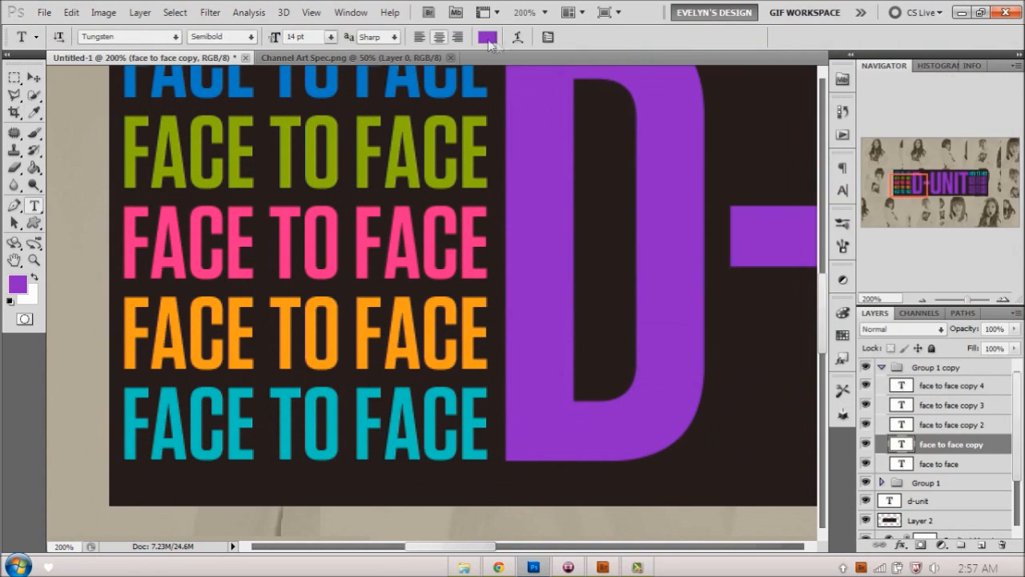
{"action": "left_click", "coordinate": [489, 38]}
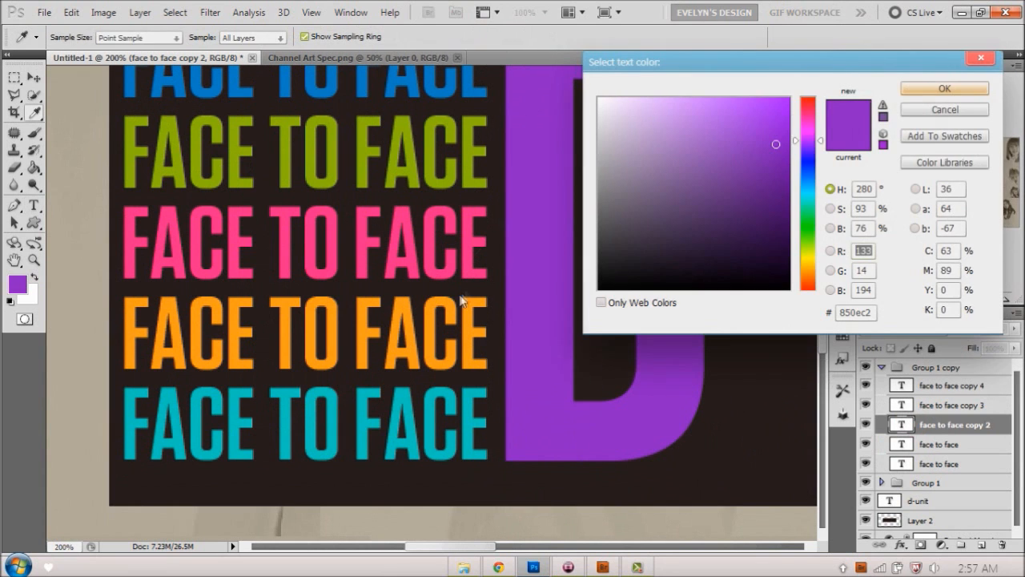
{"action": "left_click", "coordinate": [473, 256]}
{"action": "left_click", "coordinate": [903, 93]}
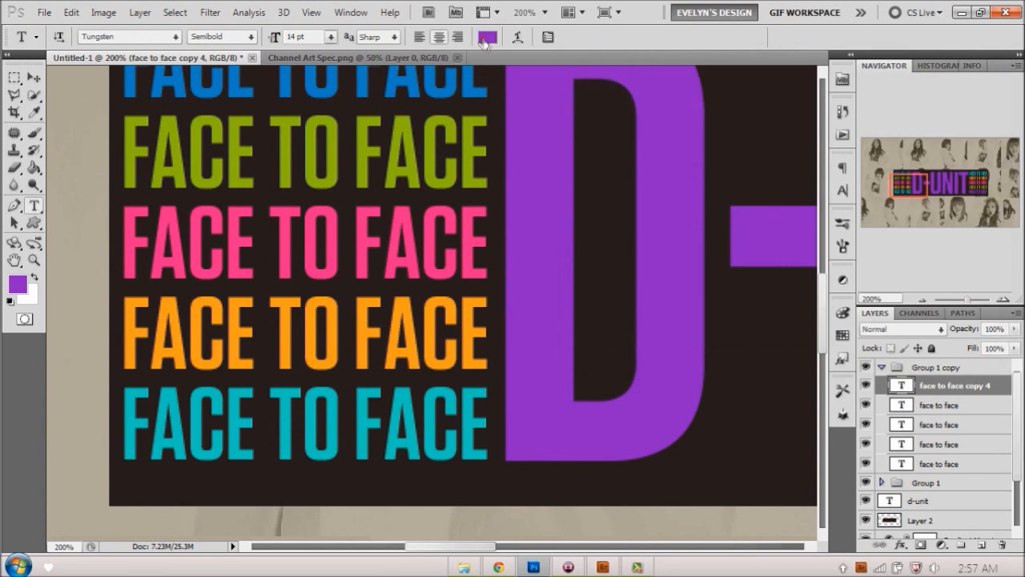
{"action": "left_click", "coordinate": [487, 38]}
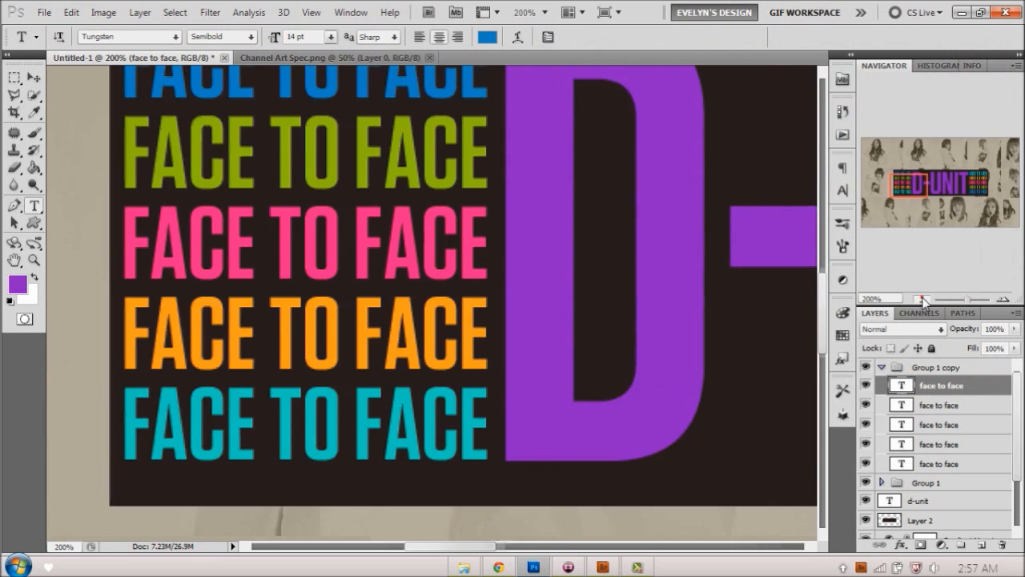
{"action": "left_click", "coordinate": [923, 298]}
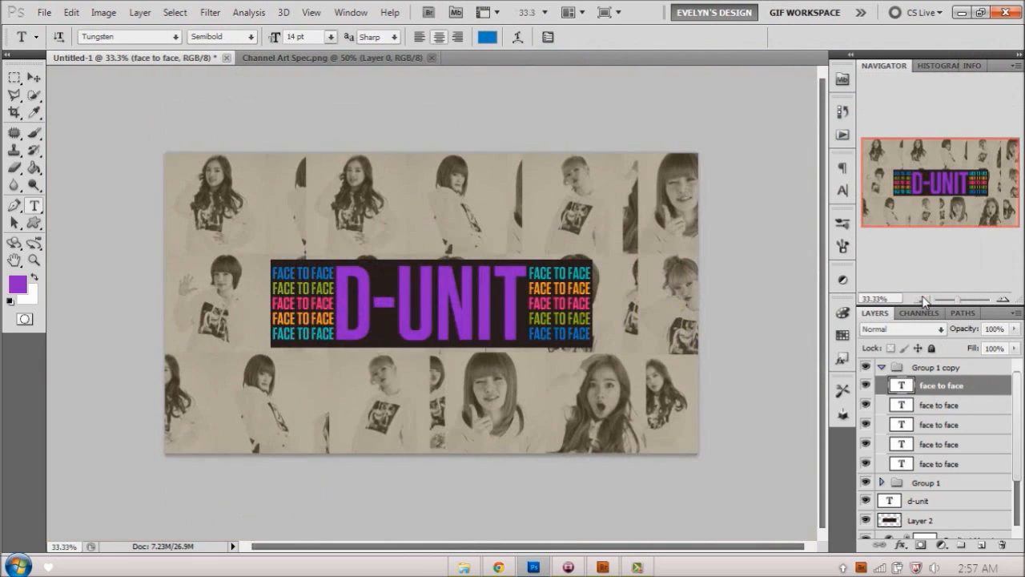
Hide the dark rectangle on Layer 2 and set Group 1 copy's blend mode to Color Burn.
{"action": "left_click", "coordinate": [866, 521]}
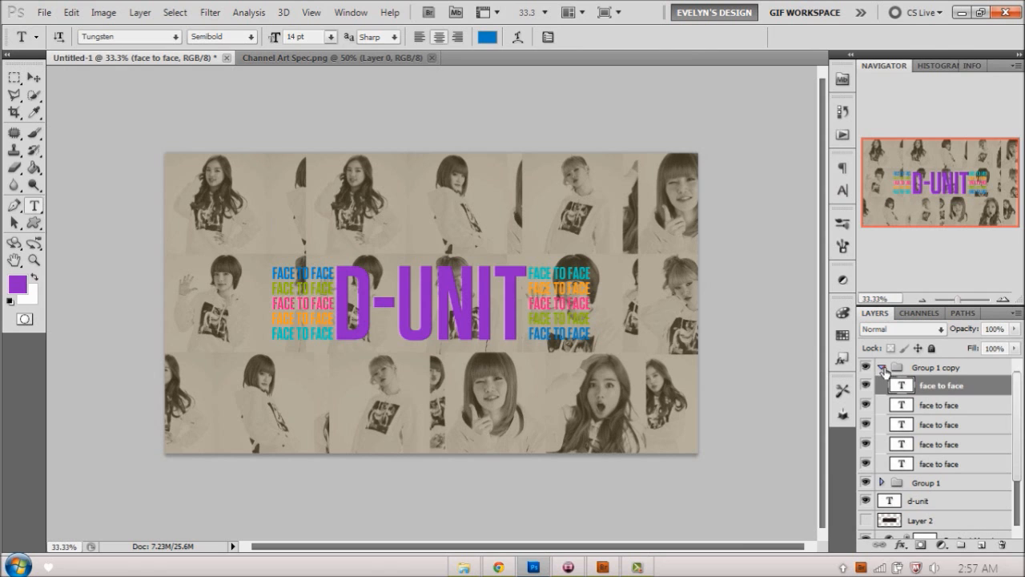
{"action": "left_click", "coordinate": [882, 367]}
{"action": "left_click", "coordinate": [920, 374]}
{"action": "left_click", "coordinate": [893, 330]}
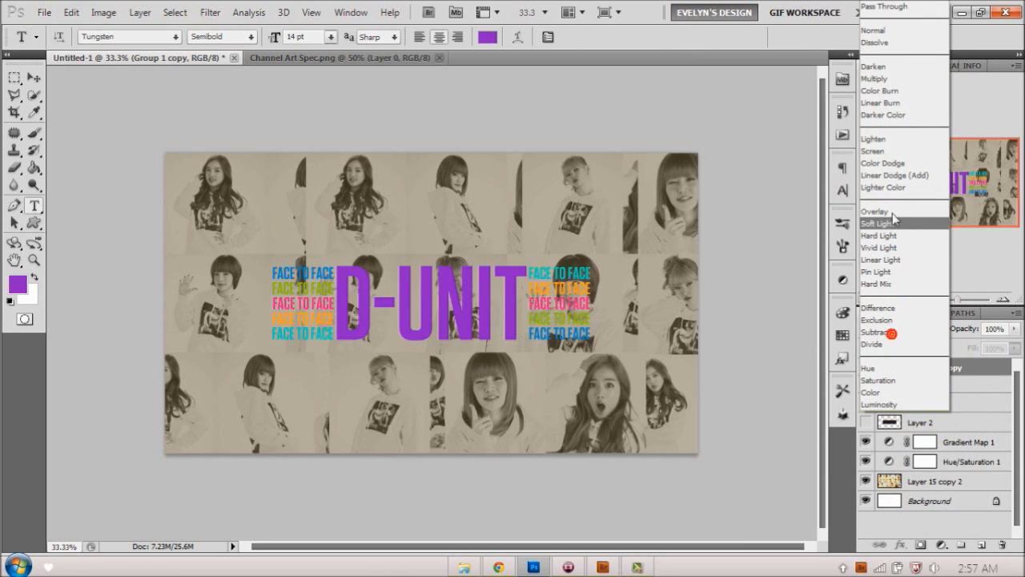
{"action": "left_click", "coordinate": [878, 91]}
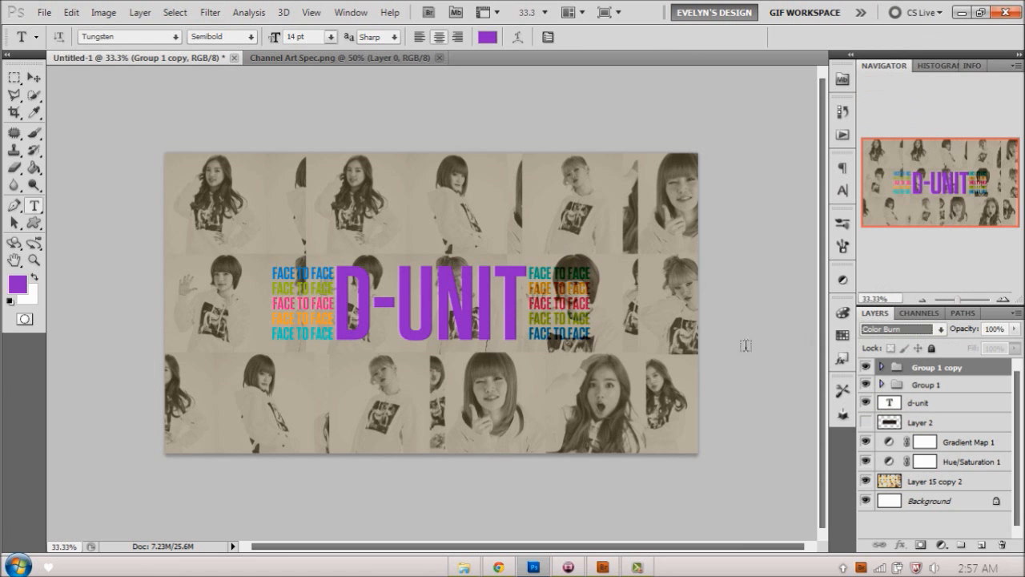
Set the D-UNIT text layer's blend mode to Linear Burn.
{"action": "left_click", "coordinate": [1001, 298]}
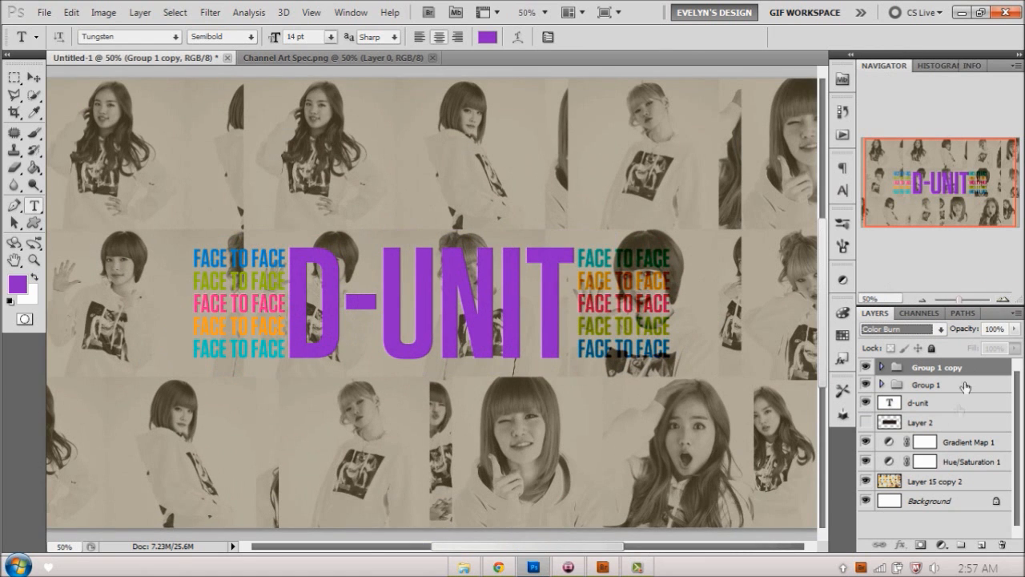
{"action": "left_click", "coordinate": [925, 403]}
{"action": "left_click", "coordinate": [901, 329]}
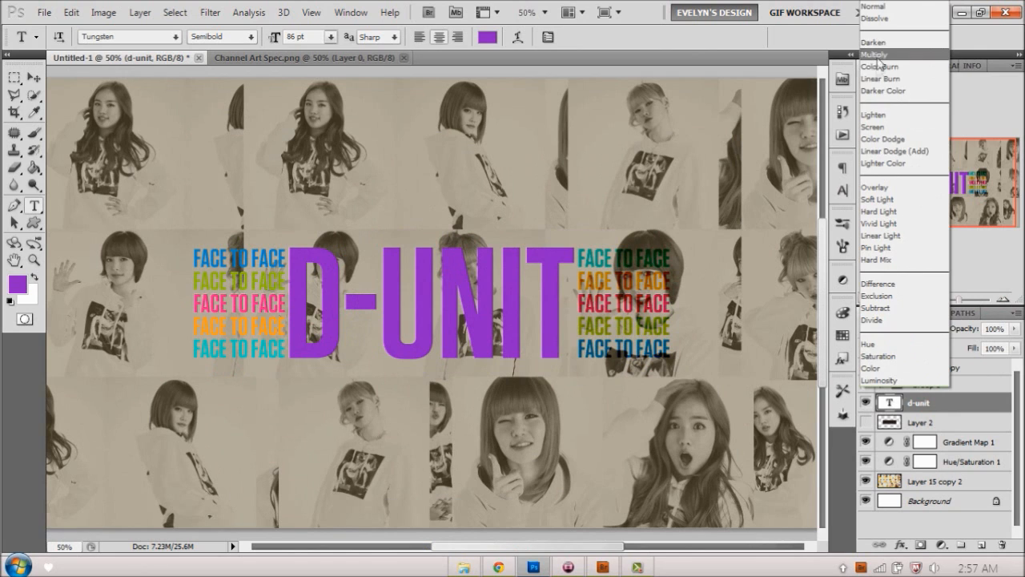
{"action": "left_click", "coordinate": [878, 79]}
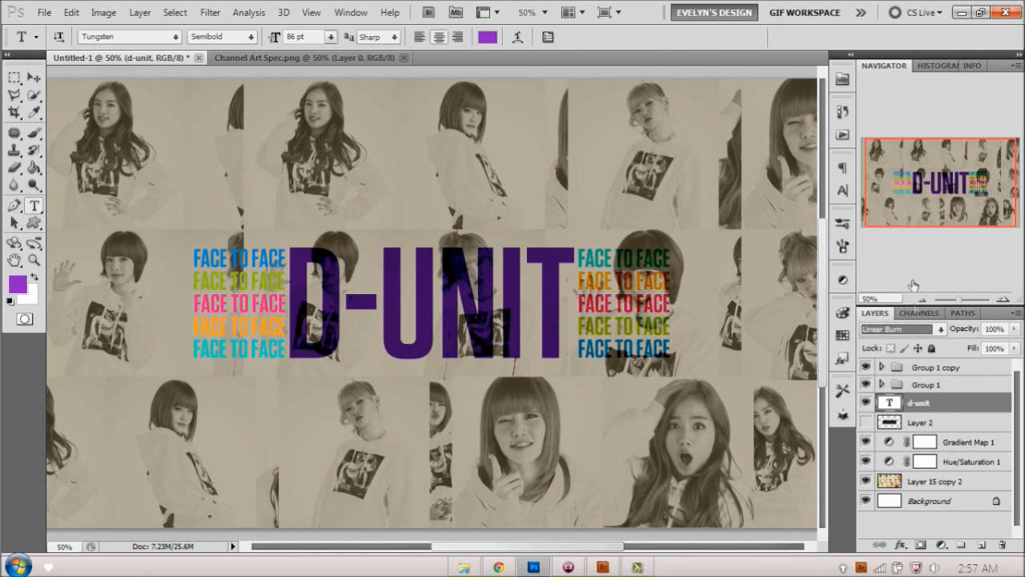
Set the blend mode of both Group 1 and Group 1 copy to Linear Burn.
{"action": "left_click", "coordinate": [921, 367]}
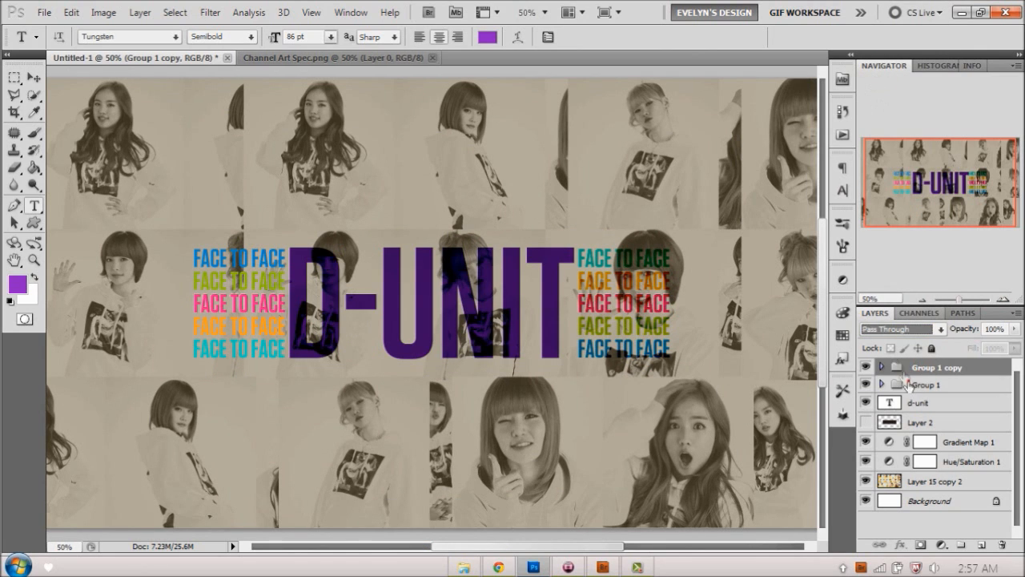
{"action": "left_click", "coordinate": [921, 386]}
{"action": "left_click", "coordinate": [901, 330]}
{"action": "left_click", "coordinate": [885, 103]}
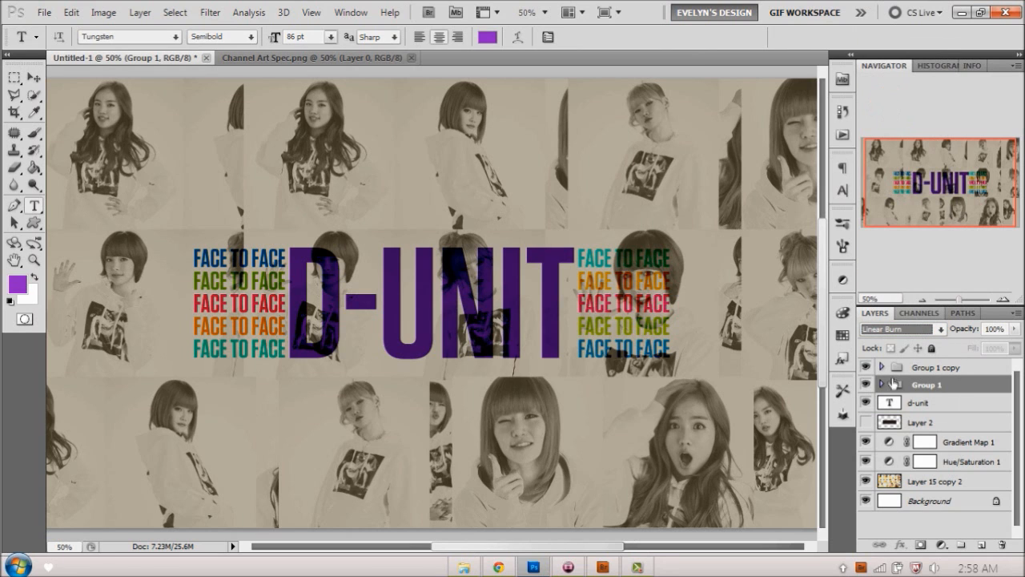
{"action": "left_click", "coordinate": [895, 369]}
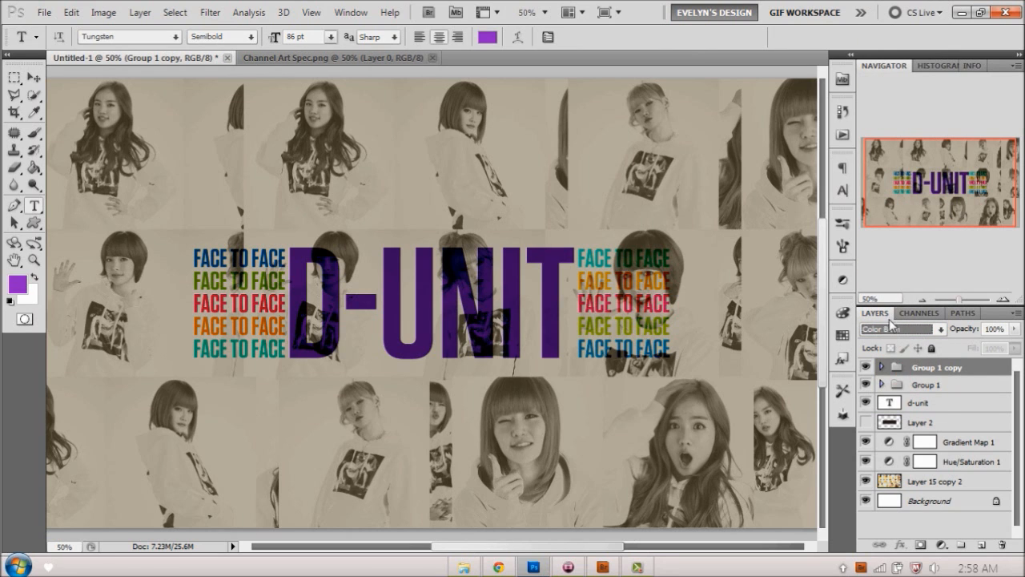
{"action": "left_click", "coordinate": [893, 329]}
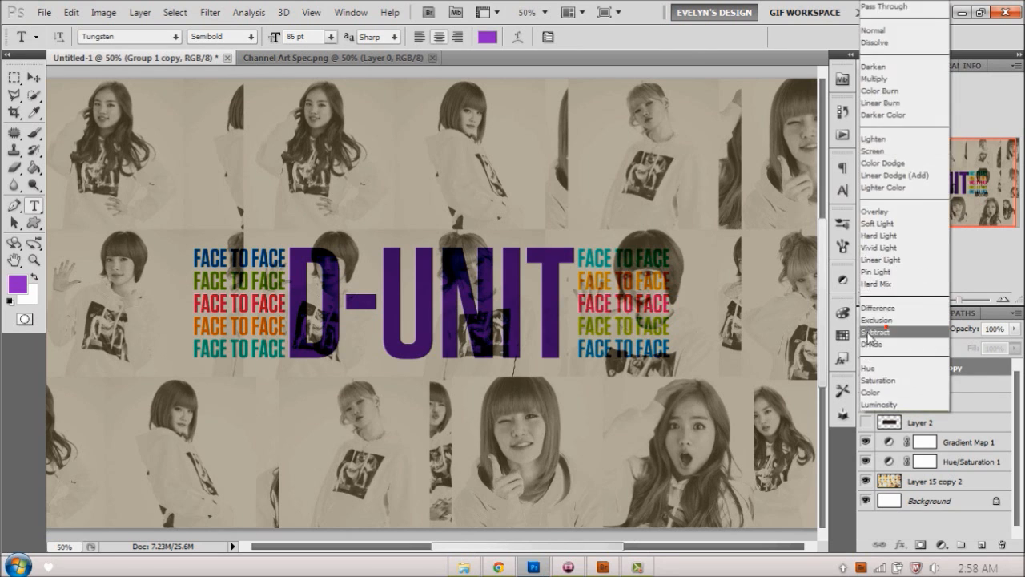
{"action": "left_click", "coordinate": [903, 104]}
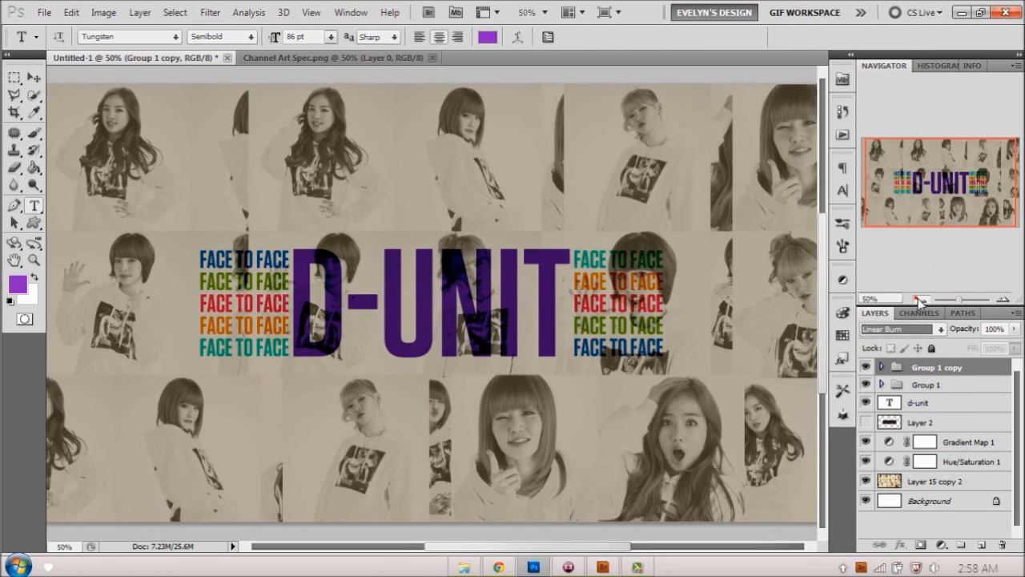
Add a black-to-white Gradient Fill layer above Group 1 copy and set its blend mode to Soft Light.
{"action": "left_click", "coordinate": [918, 298]}
{"action": "left_click", "coordinate": [918, 299]}
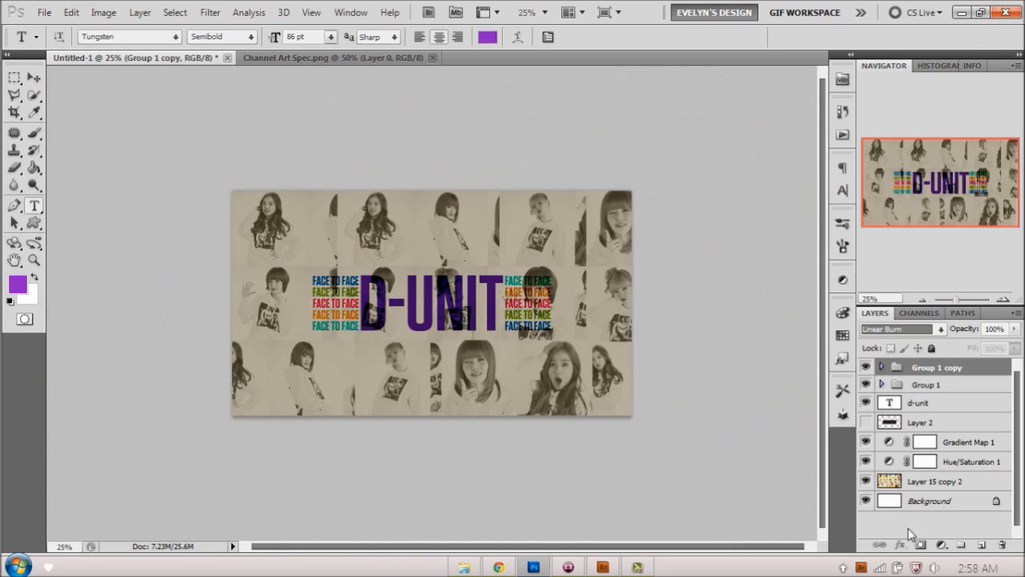
{"action": "left_click", "coordinate": [945, 547]}
{"action": "left_click", "coordinate": [890, 244]}
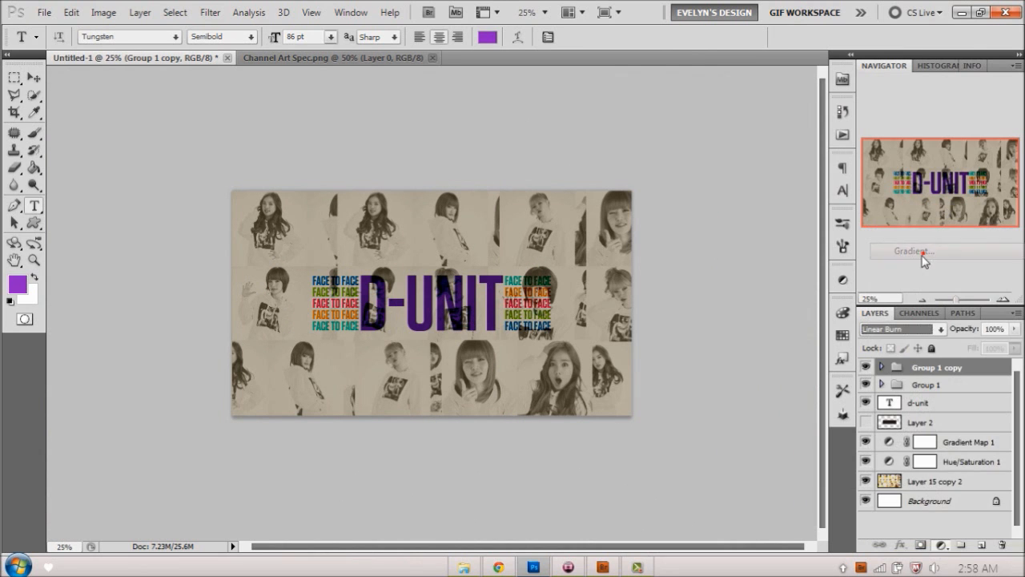
{"action": "left_click", "coordinate": [539, 162]}
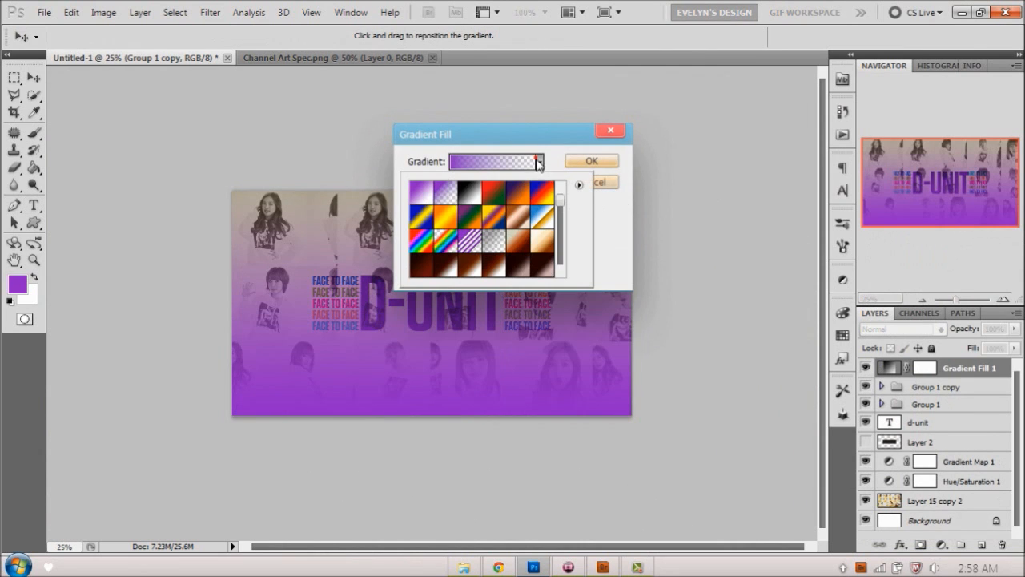
{"action": "left_click", "coordinate": [471, 193]}
{"action": "left_click", "coordinate": [591, 161]}
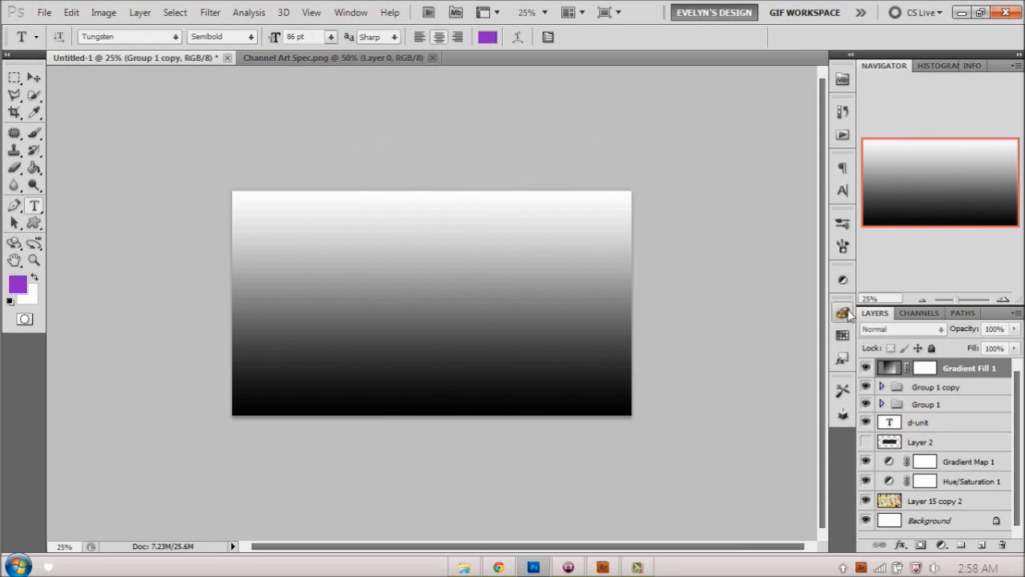
{"action": "left_click", "coordinate": [878, 326]}
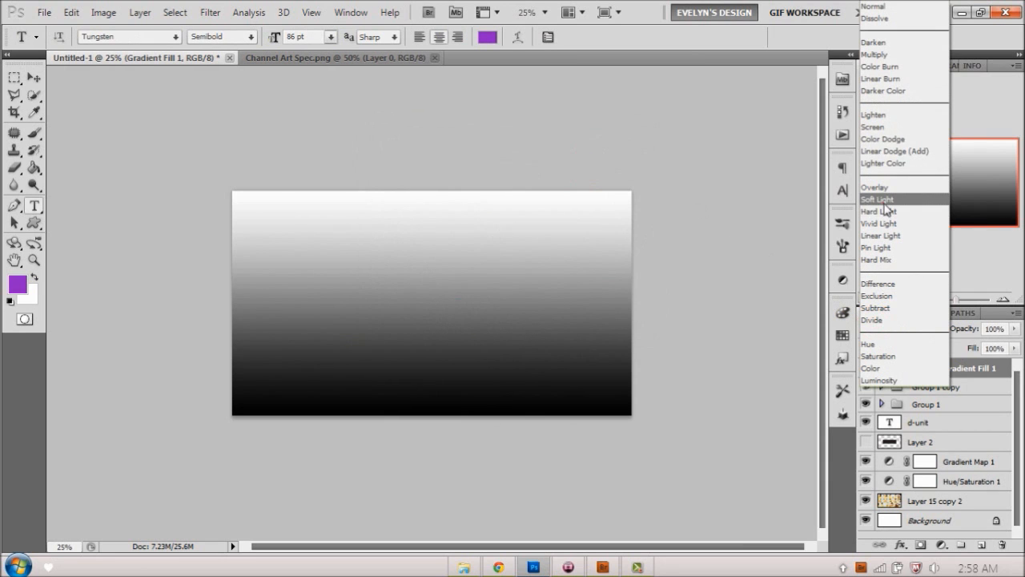
{"action": "left_click", "coordinate": [884, 202]}
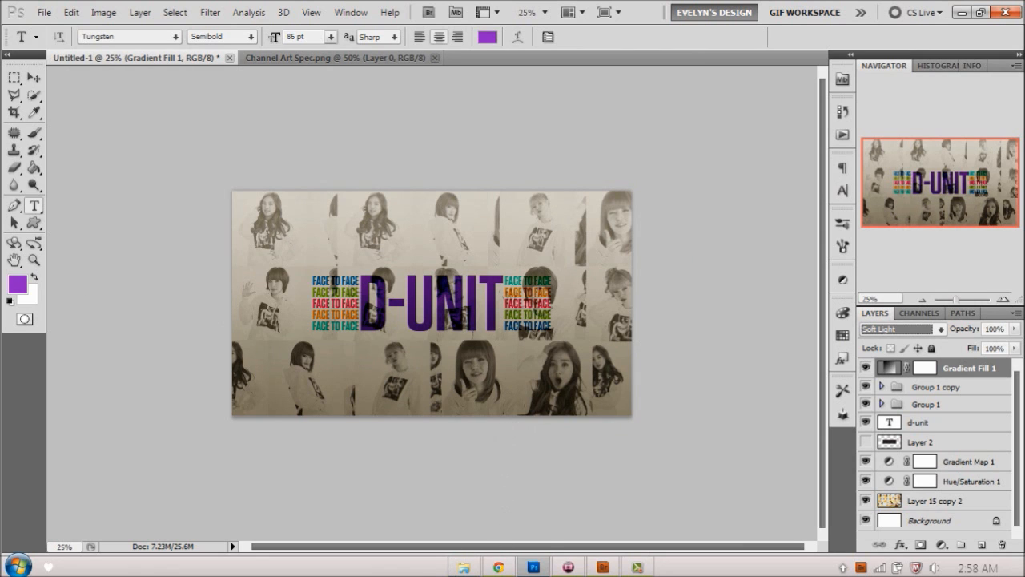
Save a copy of the artwork as an interlaced PNG named face to face in the B2ST HQ folder.
{"action": "mouse_move", "coordinate": [463, 567]}
{"action": "left_click", "coordinate": [44, 12]}
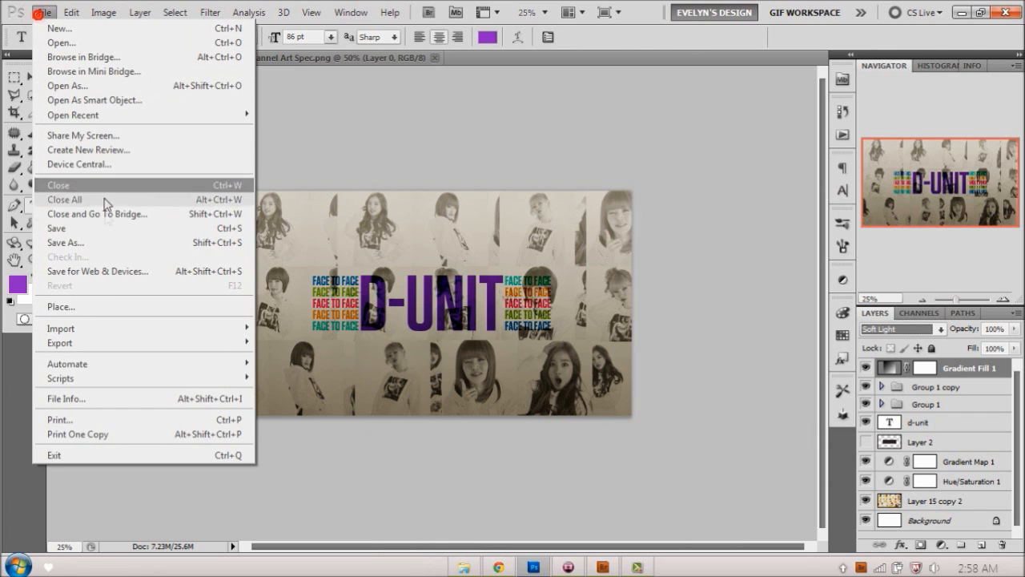
{"action": "left_click", "coordinate": [107, 238]}
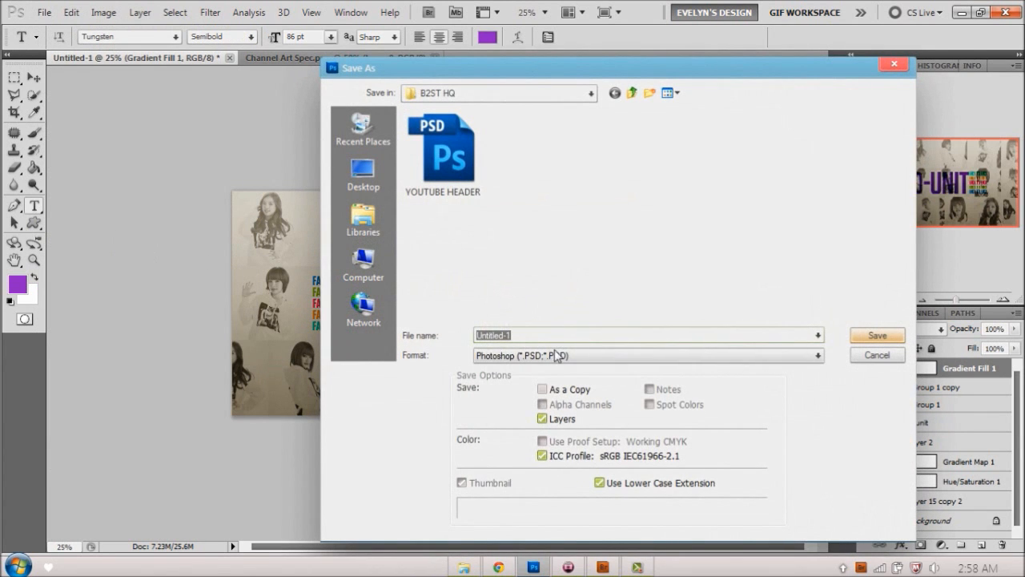
{"action": "left_click", "coordinate": [492, 355]}
{"action": "left_click", "coordinate": [497, 516]}
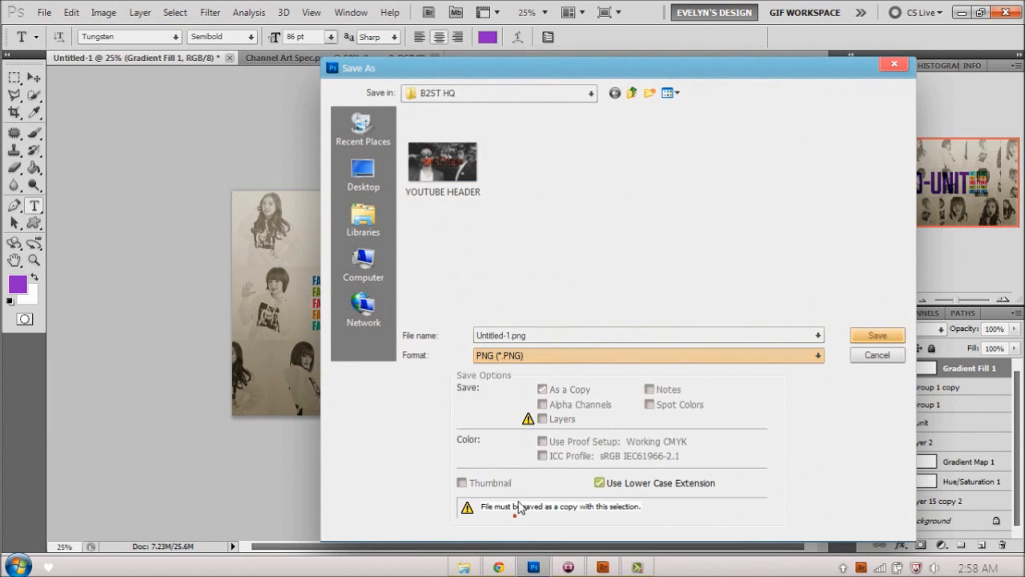
{"action": "double_click", "coordinate": [541, 337]}
{"action": "type", "text": "face to face"}
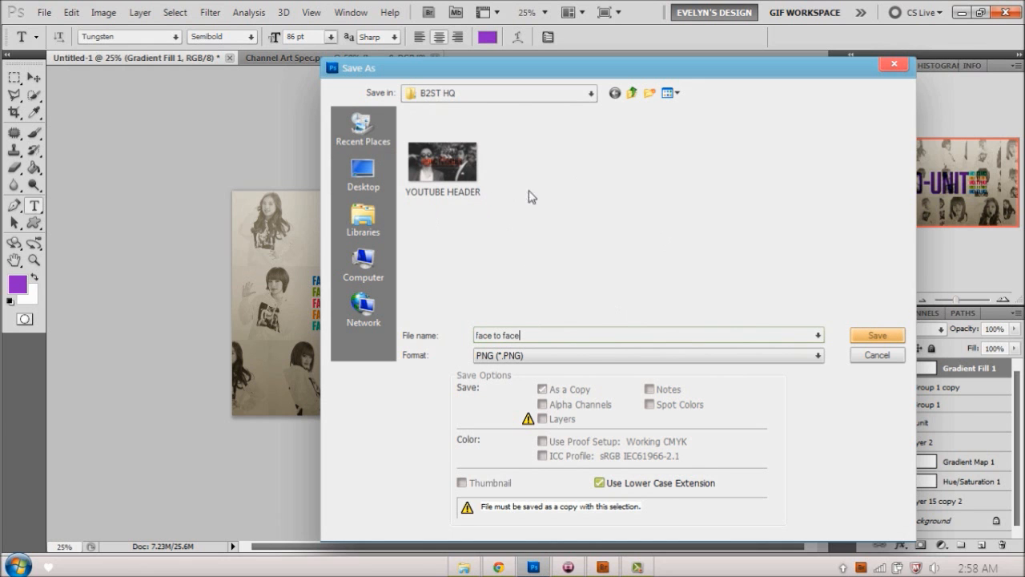
{"action": "left_click", "coordinate": [881, 335]}
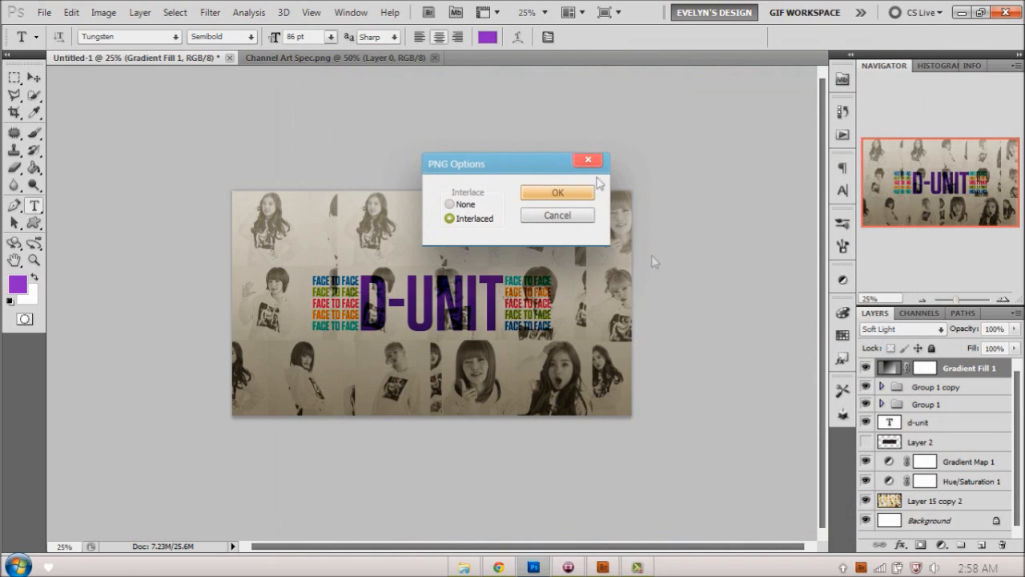
{"action": "left_click", "coordinate": [534, 196]}
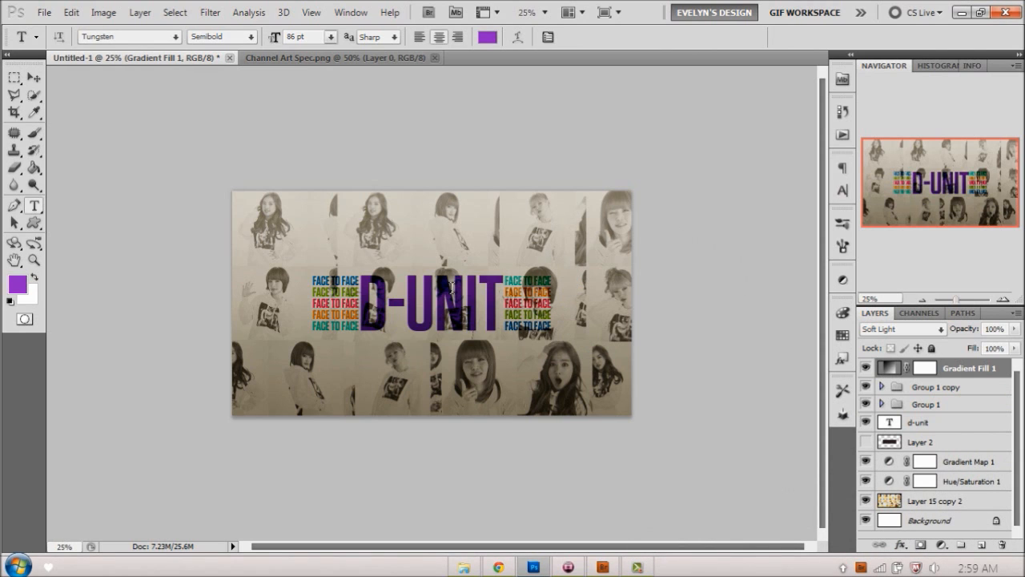
Merge all visible layers into the background and delete the remaining hidden Layer 2.
{"action": "key", "text": "v"}
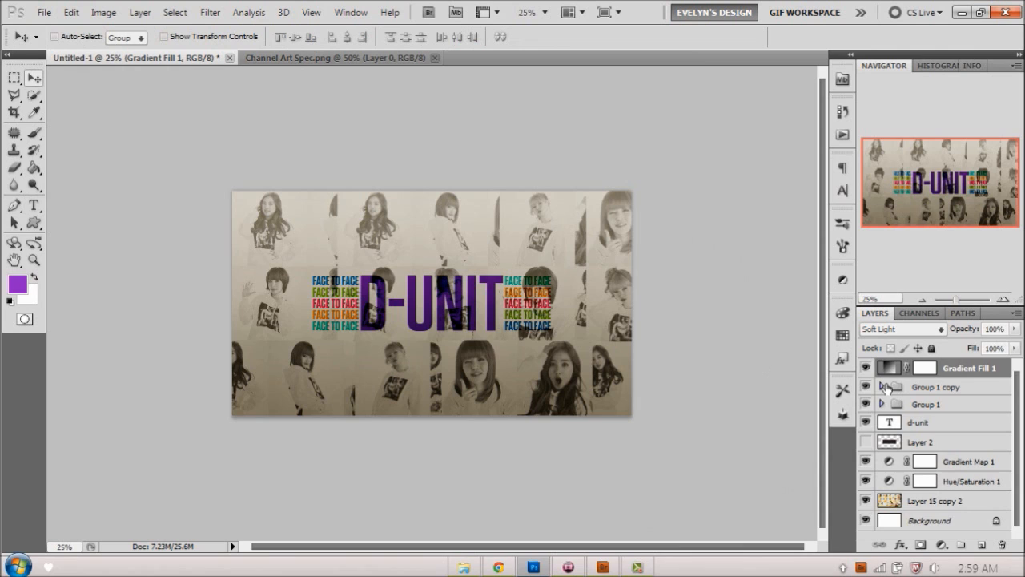
{"action": "key", "text": "ctrl+shift+e"}
{"action": "left_click_drag", "start_coordinate": [909, 373], "coordinate": [1004, 545]}
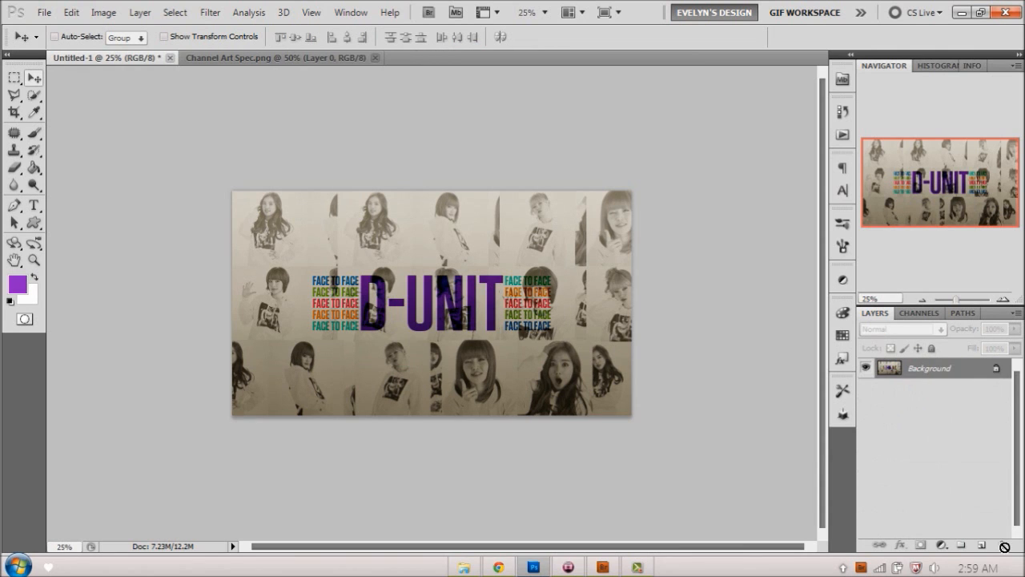
Sharpen the flattened image using Smart Sharpen at 500% with an adjusted radius, and merge Layer 1 into the background.
{"action": "left_click", "coordinate": [210, 12]}
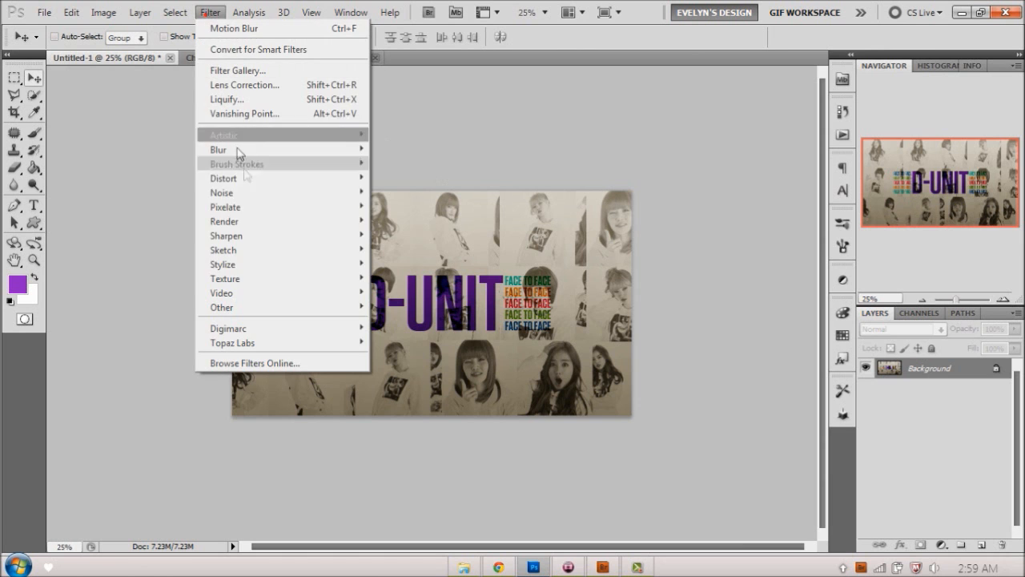
{"action": "mouse_move", "coordinate": [256, 236]}
{"action": "left_click", "coordinate": [141, 278]}
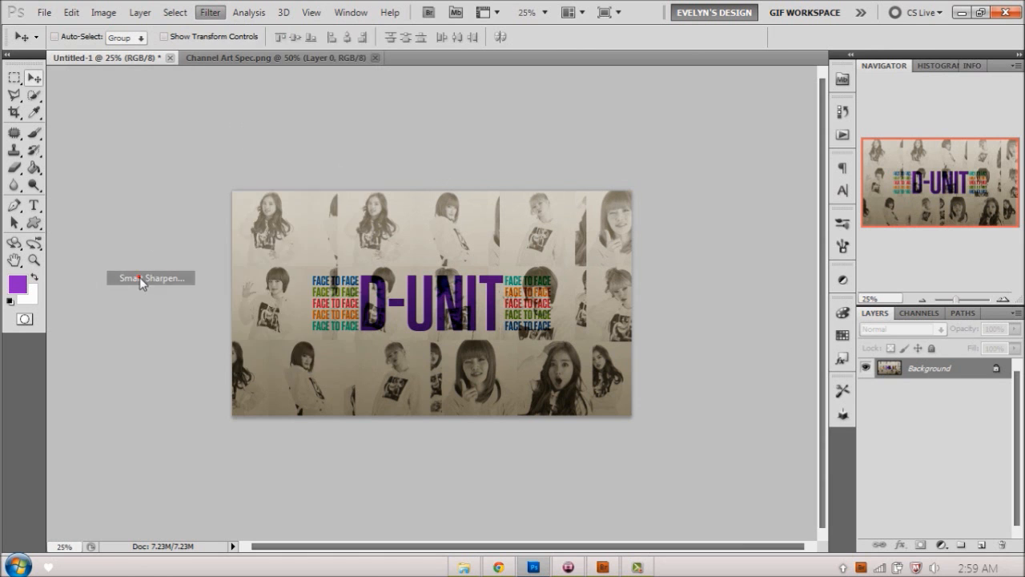
{"action": "left_click_drag", "start_coordinate": [451, 178], "coordinate": [436, 234]}
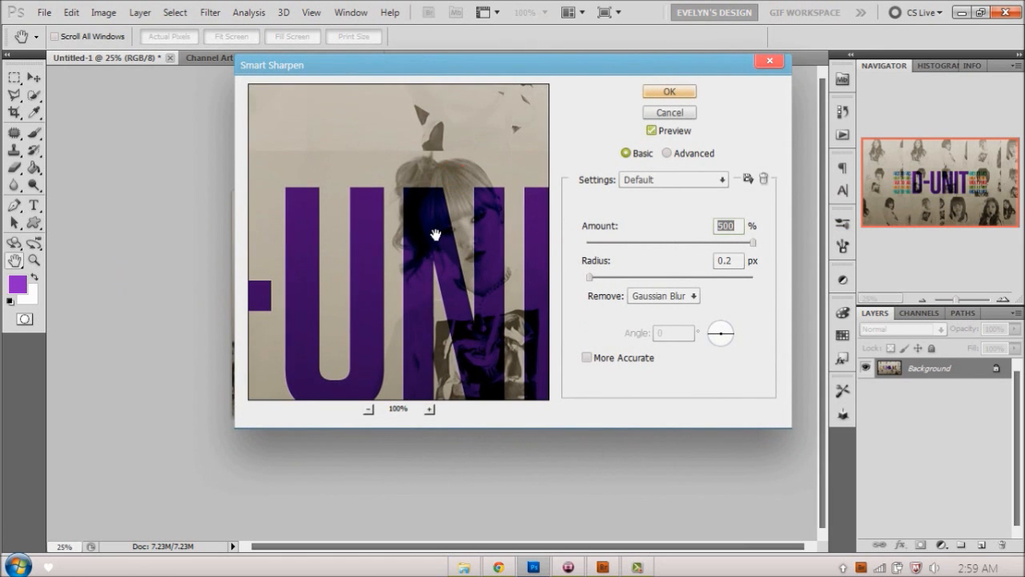
{"action": "left_click", "coordinate": [738, 259]}
{"action": "type", "text": "3"}
{"action": "left_click_drag", "start_coordinate": [409, 250], "coordinate": [614, 279]}
{"action": "left_click_drag", "start_coordinate": [319, 253], "coordinate": [592, 295]}
{"action": "left_click_drag", "start_coordinate": [410, 200], "coordinate": [563, 292]}
{"action": "left_click_drag", "start_coordinate": [384, 170], "coordinate": [519, 256]}
{"action": "left_click_drag", "start_coordinate": [402, 201], "coordinate": [424, 242]}
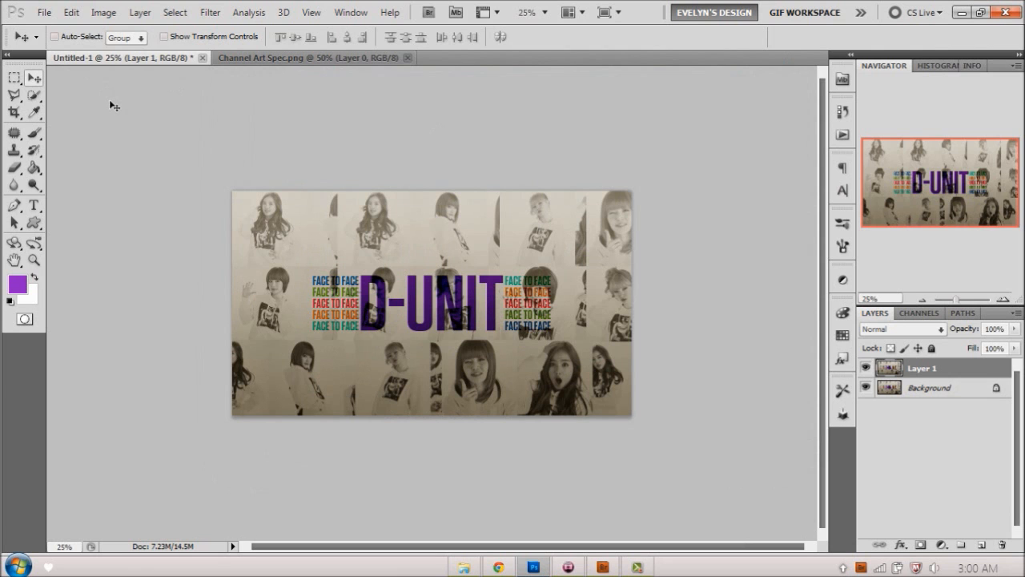
{"action": "key", "text": "ctrl+e"}
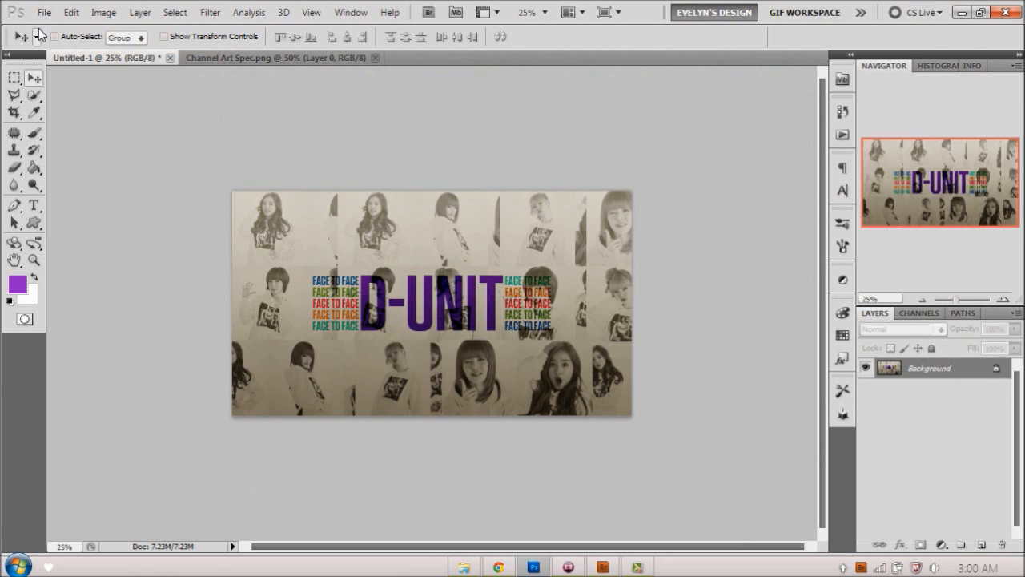
Save the sharpened image as an interlaced PNG, replacing the existing face to face file in B2ST HQ.
{"action": "key", "text": "ctrl+shift+s"}
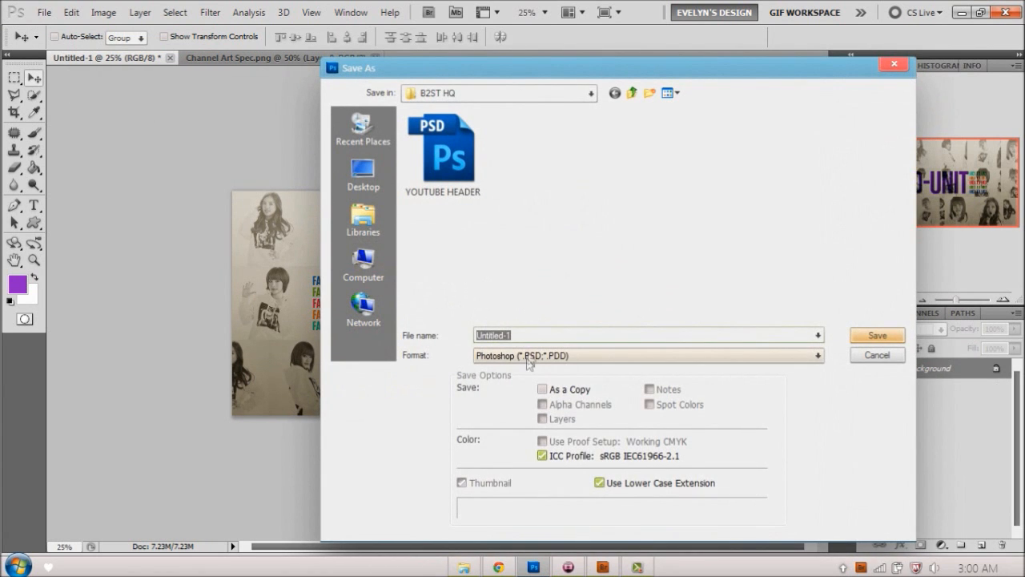
{"action": "left_click", "coordinate": [528, 355]}
{"action": "left_click", "coordinate": [529, 513]}
{"action": "left_click", "coordinate": [442, 164]}
{"action": "left_click", "coordinate": [858, 336]}
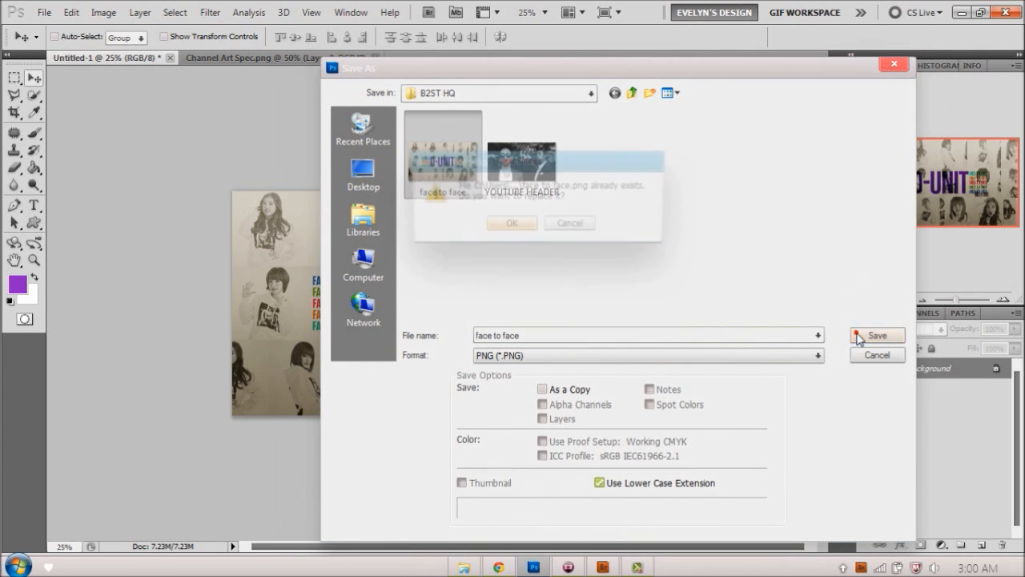
{"action": "left_click", "coordinate": [517, 223]}
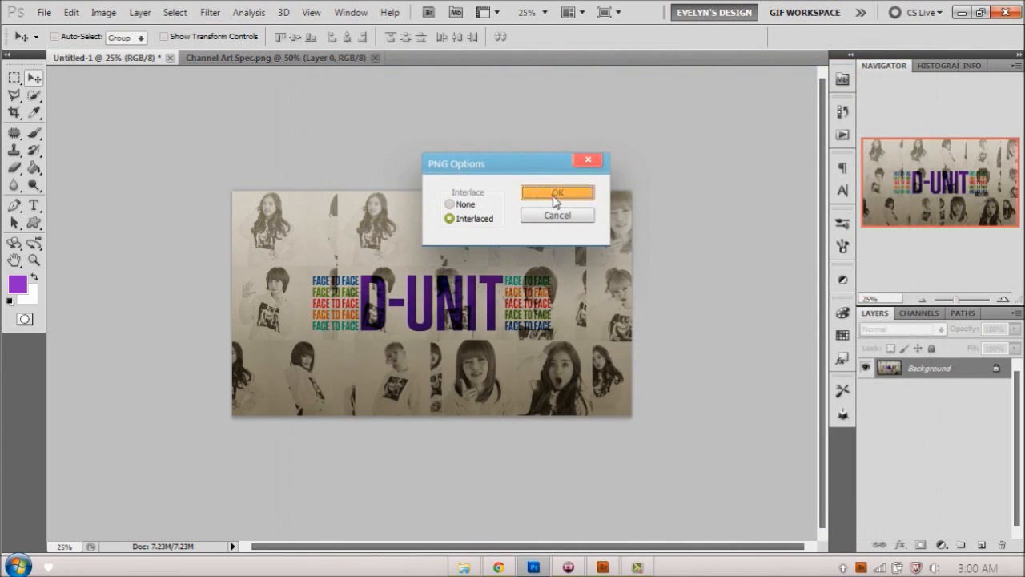
{"action": "left_click", "coordinate": [557, 193]}
{"action": "left_click", "coordinate": [637, 567]}
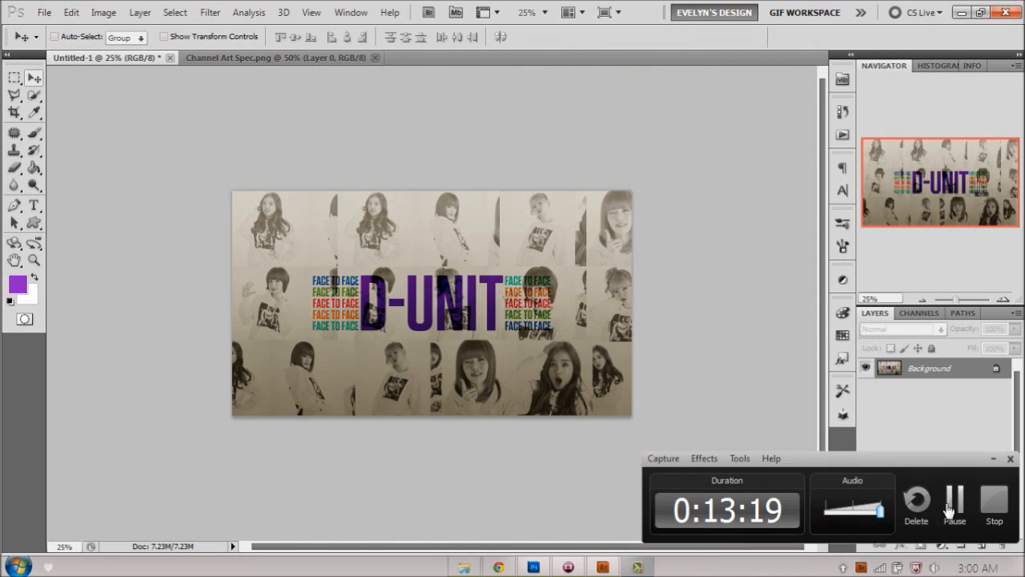
{"action": "left_click", "coordinate": [949, 510]}
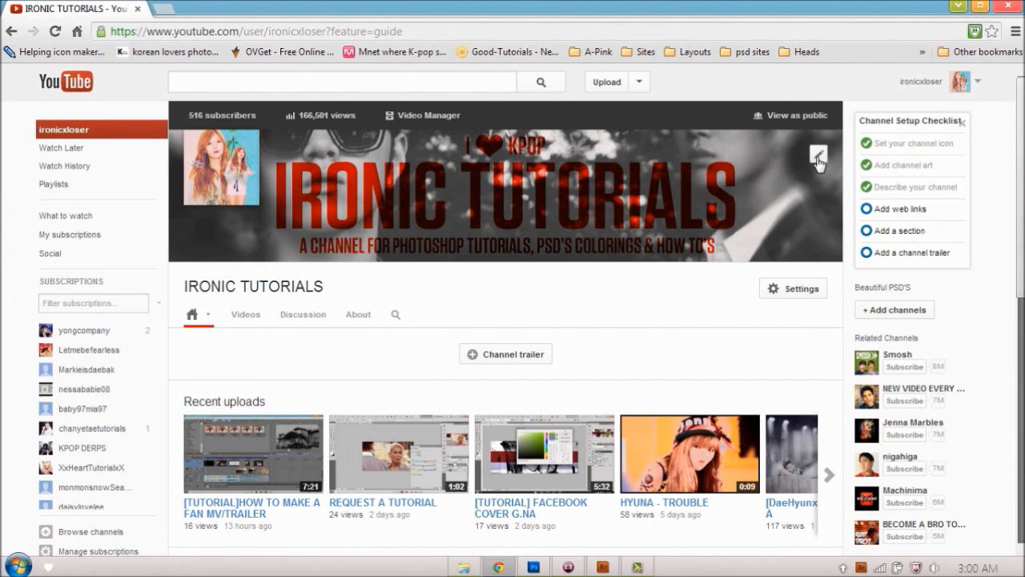
Start editing the YouTube channel art and upload the face to face PNG from its folder on the computer.
{"action": "left_click", "coordinate": [818, 156]}
{"action": "left_click", "coordinate": [801, 202]}
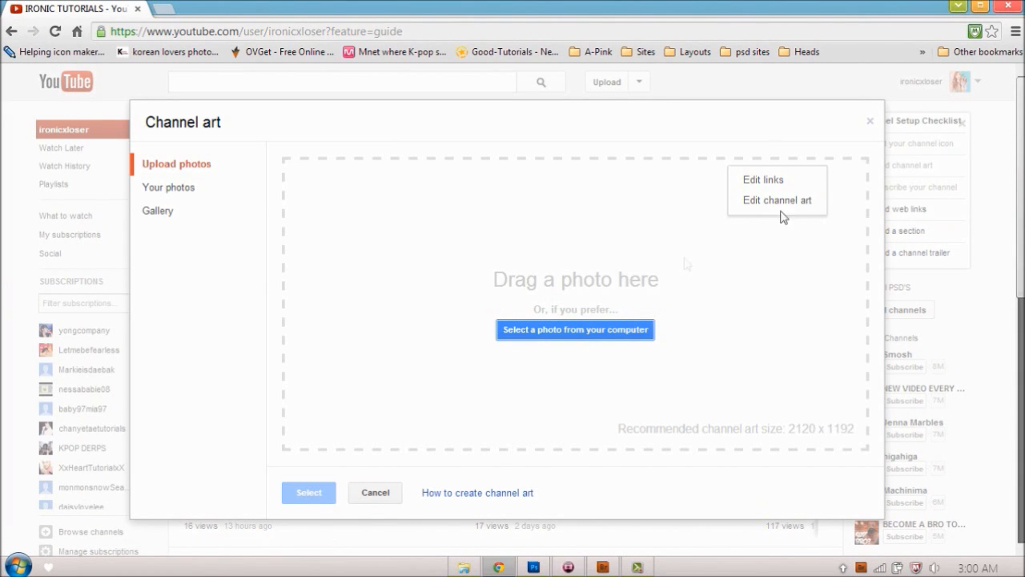
{"action": "left_click", "coordinate": [464, 566]}
{"action": "double_click", "coordinate": [231, 101]}
{"action": "left_click_drag", "start_coordinate": [201, 331], "coordinate": [712, 281]}
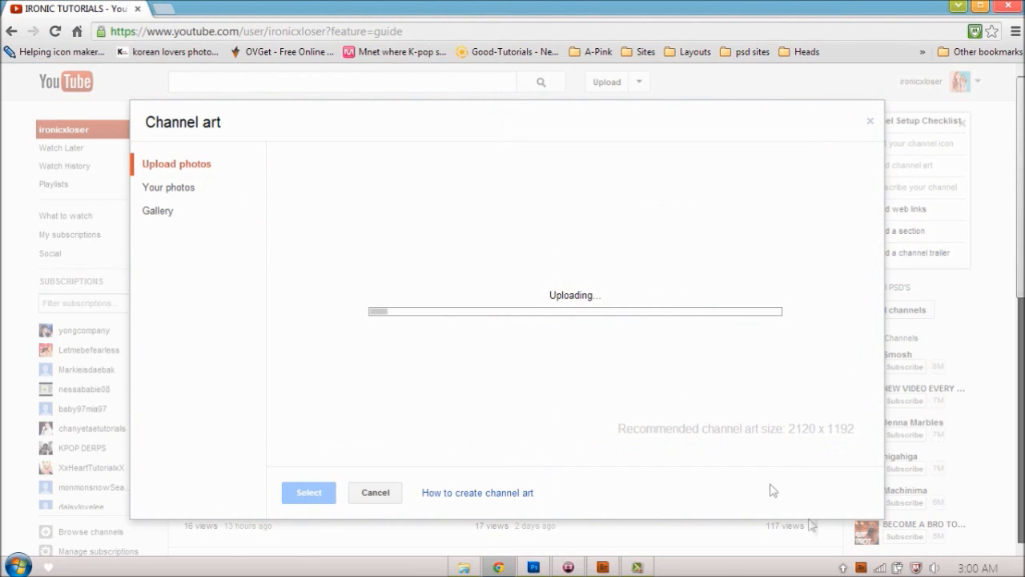
{"action": "left_click", "coordinate": [636, 568]}
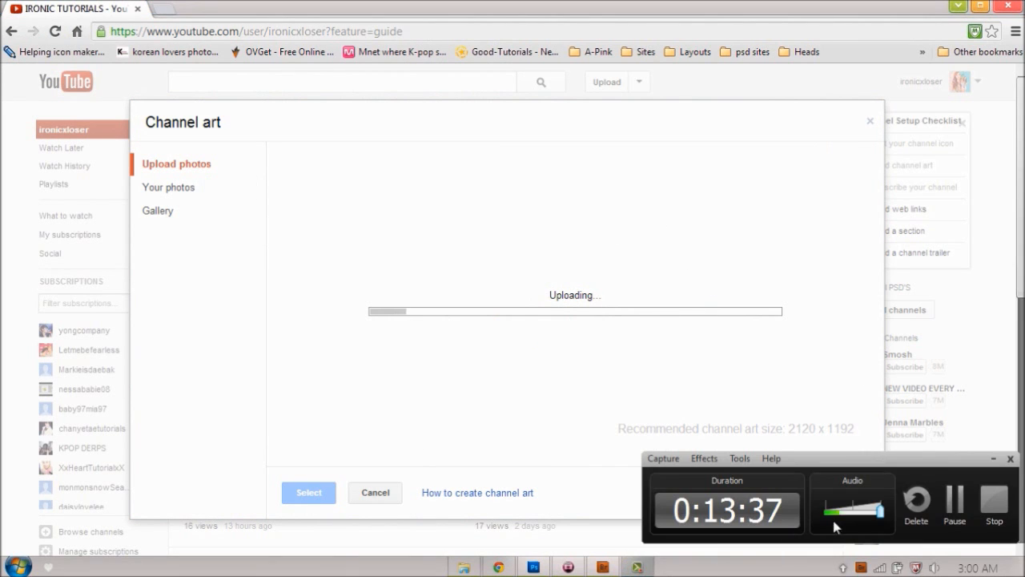
{"action": "left_click", "coordinate": [945, 502]}
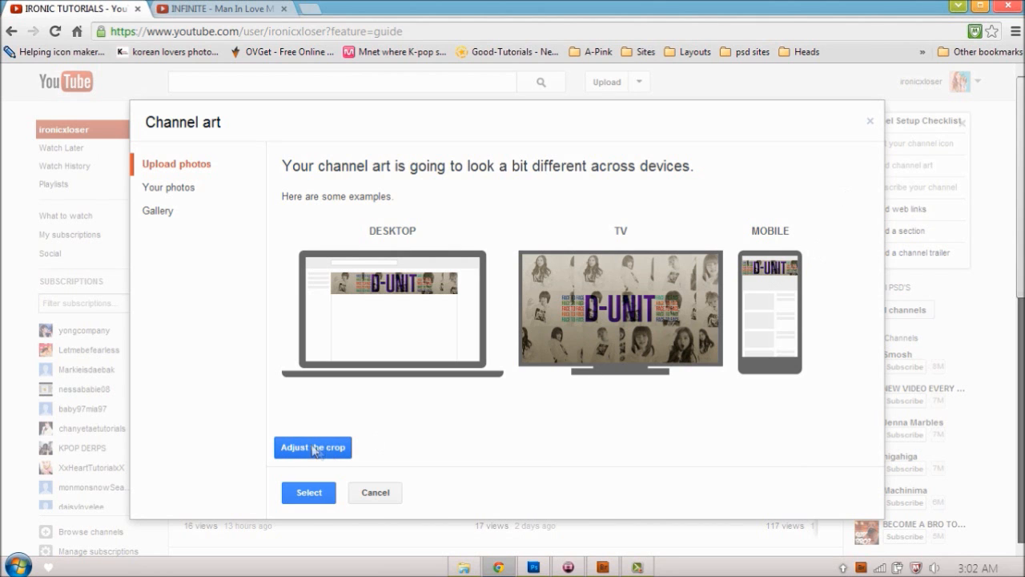
Accept the uploaded D-UNIT image as the channel art without adjusting the crop.
{"action": "left_click", "coordinate": [313, 494]}
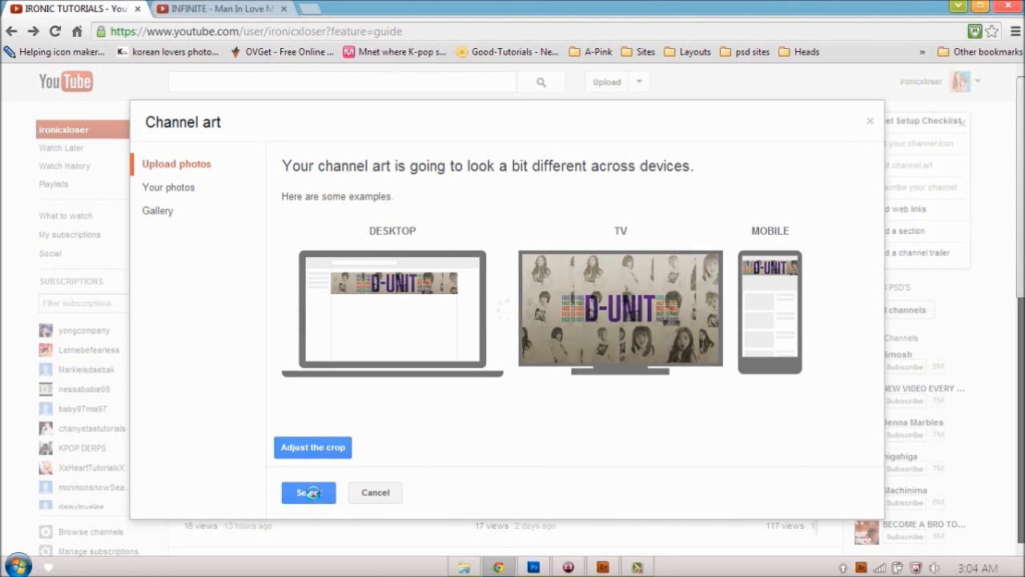